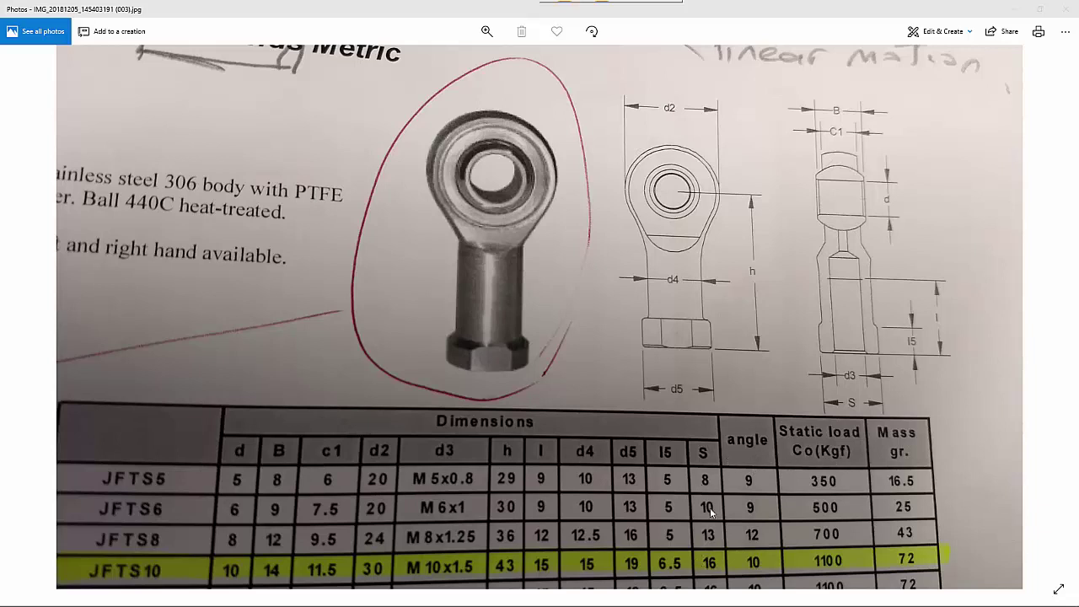
Leave the rod-end datasheet in Windows Photos and return to the empty Solid Edge part.
{"action": "key", "text": "alt+Tab"}
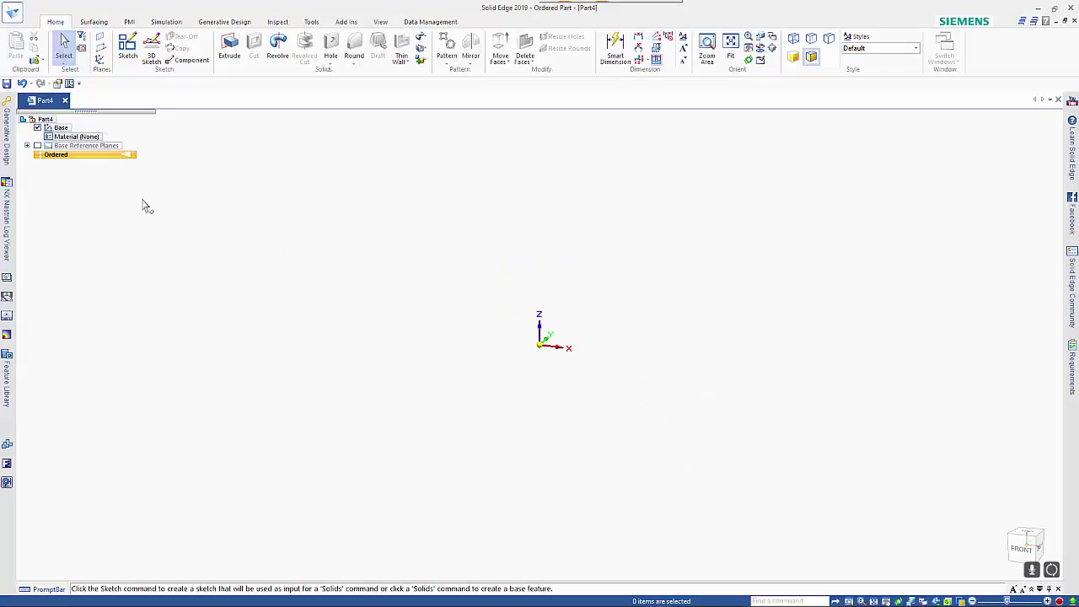
Start a revolved protrusion on the front plane and sketch a 20 mm circle centred at the origin.
{"action": "left_click", "coordinate": [278, 54]}
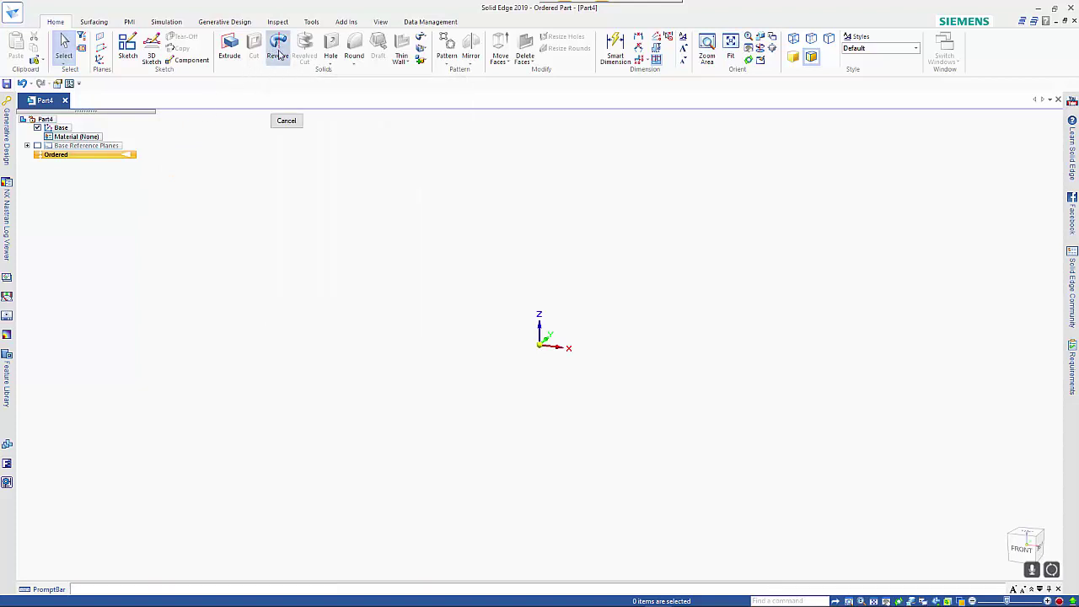
{"action": "left_click", "coordinate": [542, 325]}
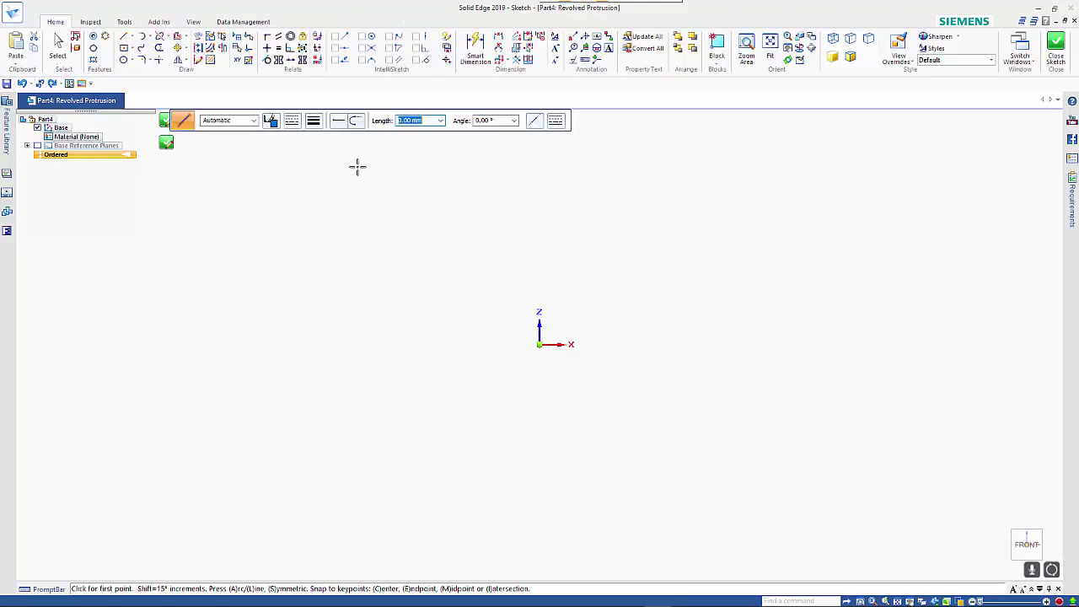
{"action": "left_click", "coordinate": [123, 60]}
{"action": "left_click", "coordinate": [539, 344]}
{"action": "scroll", "coordinate": [499, 373], "scroll_direction": "down", "scroll_amount": 3}
{"action": "scroll", "coordinate": [499, 373], "scroll_direction": "up", "scroll_amount": 4}
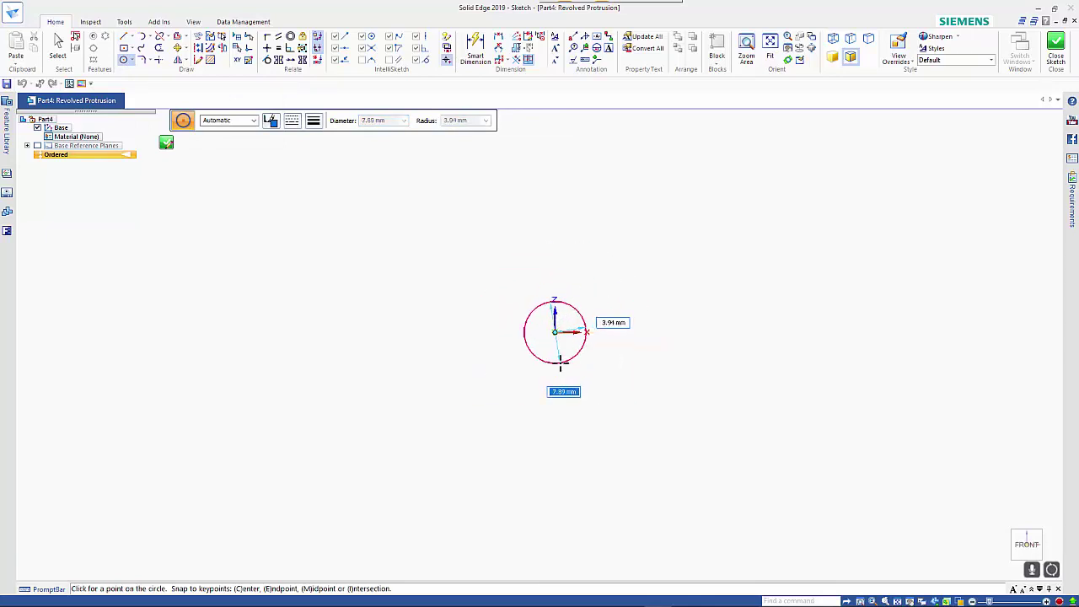
{"action": "type", "text": "20"}
{"action": "key", "text": "Return"}
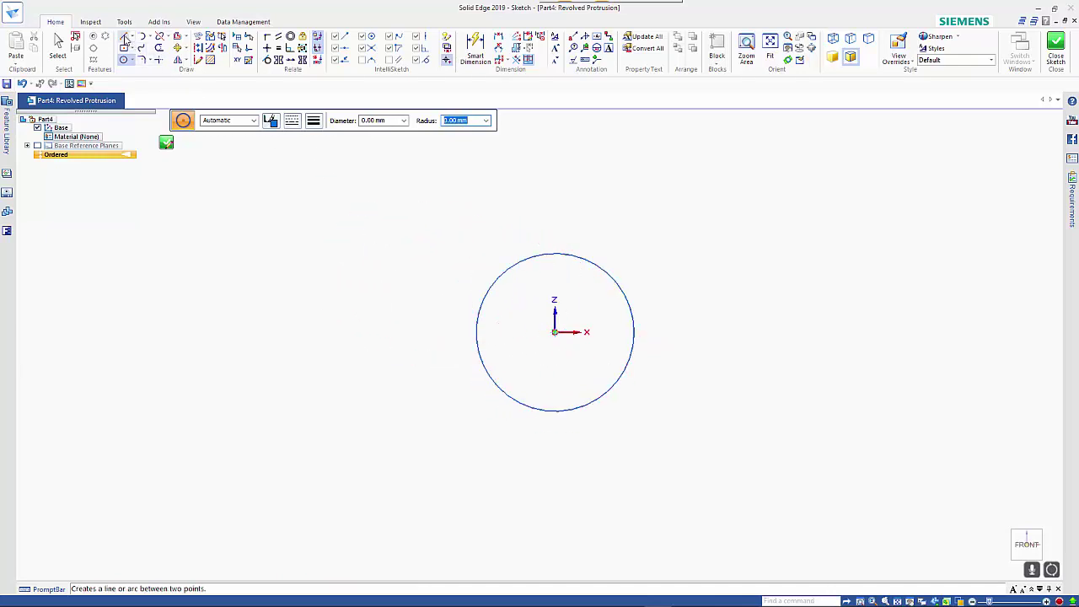
Draw a -60° line from the circle's left edge down, then a vertical line up to its top.
{"action": "left_click", "coordinate": [123, 36]}
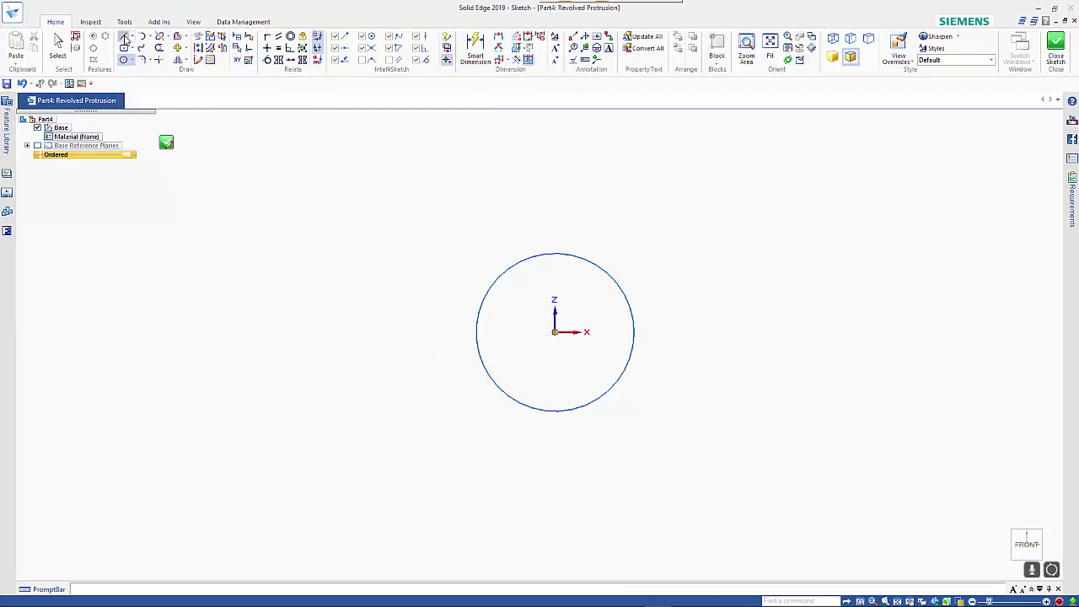
{"action": "left_click", "coordinate": [489, 287]}
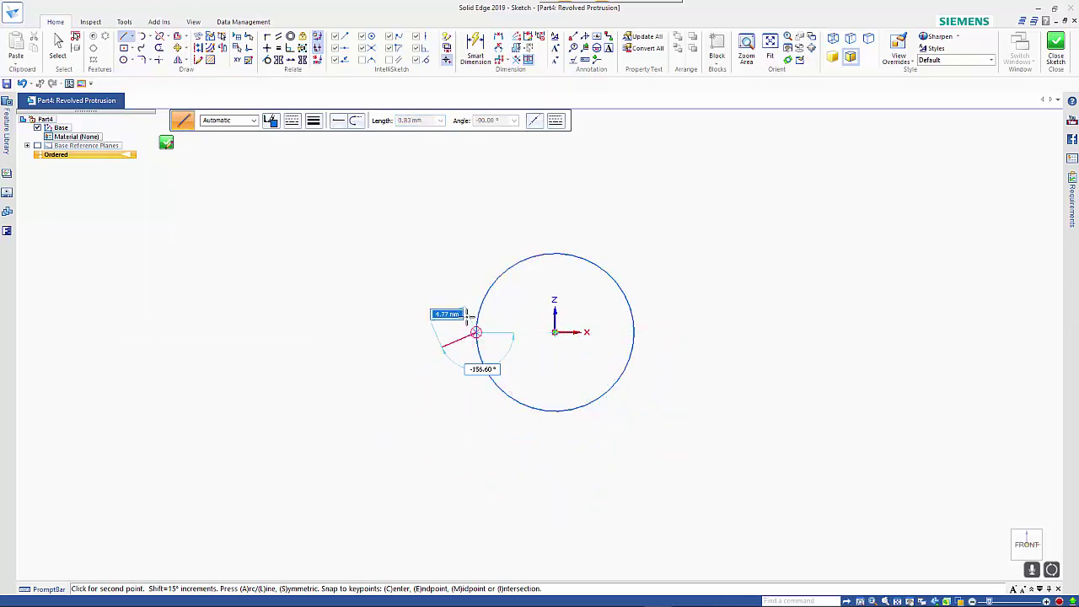
{"action": "right_click", "coordinate": [406, 310]}
{"action": "left_click", "coordinate": [492, 287]}
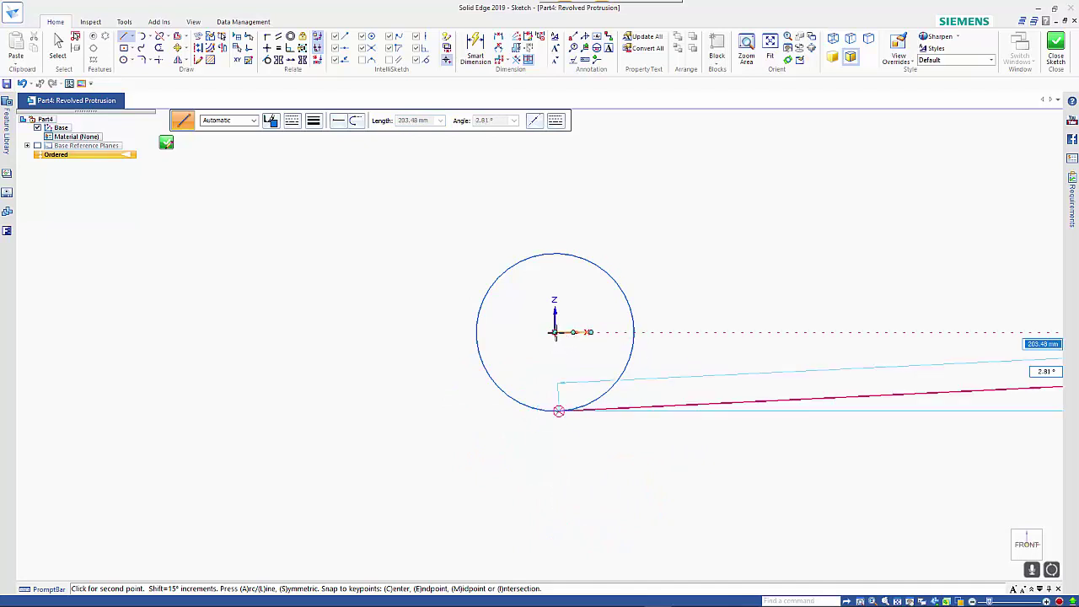
{"action": "key", "text": "Tab"}
{"action": "key", "text": "BackSpace"}
{"action": "key", "text": "Tab"}
{"action": "left_click", "coordinate": [554, 462]}
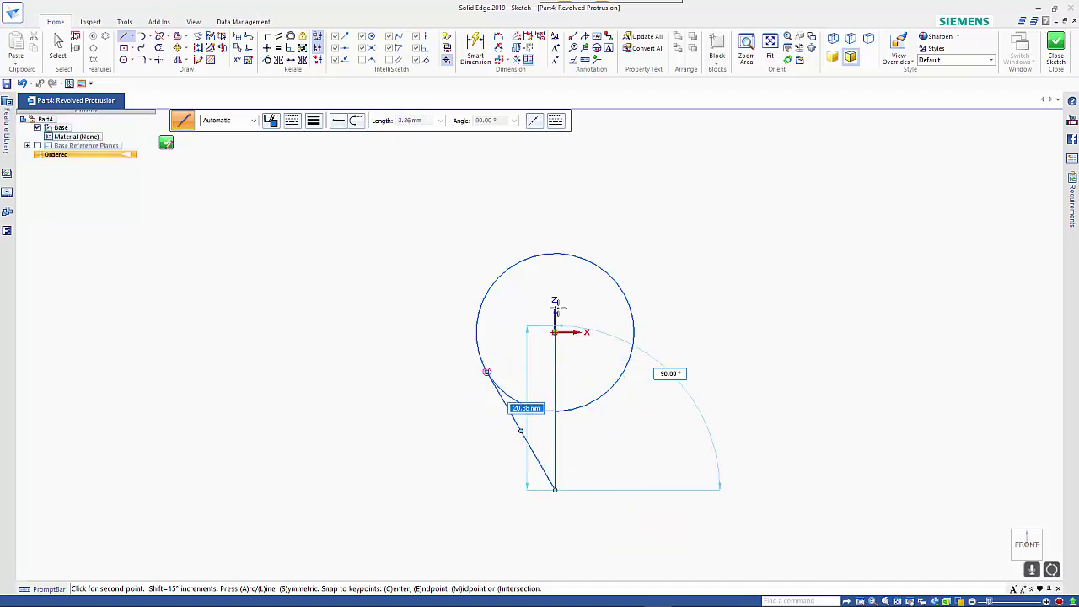
{"action": "left_click", "coordinate": [555, 253]}
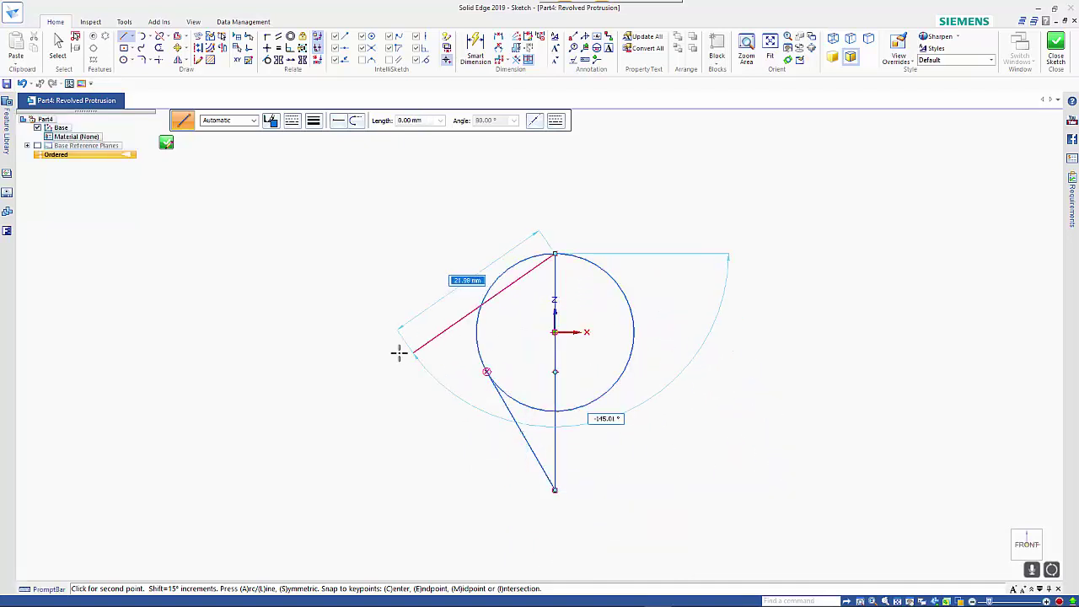
{"action": "right_click", "coordinate": [393, 318]}
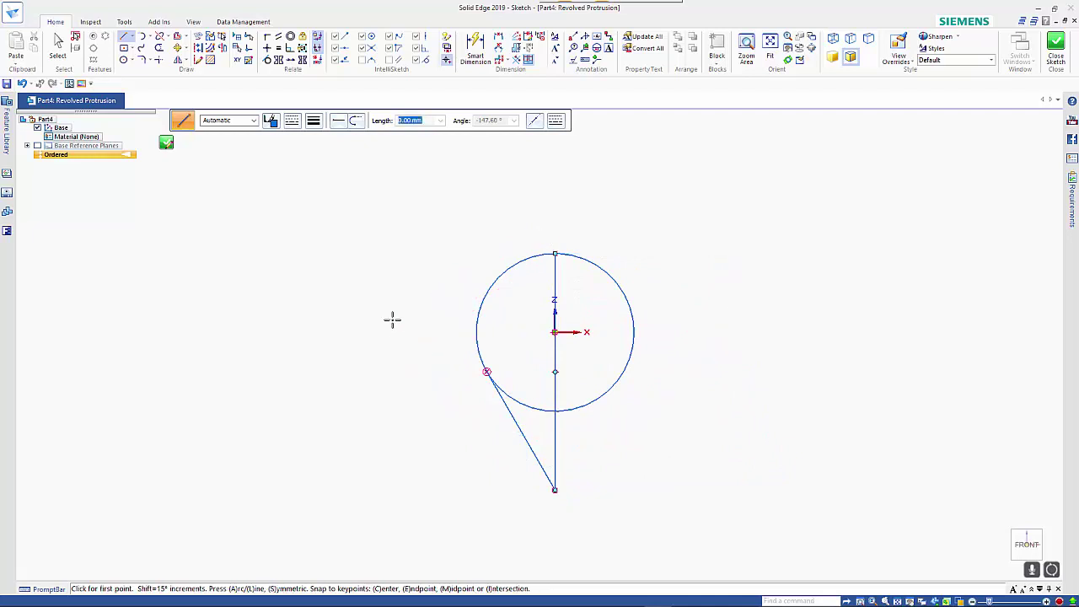
{"action": "left_click", "coordinate": [158, 48]}
Trim away the circle's right arc and dimension the arc Ø20 and the slanted line 60°.
{"action": "left_click", "coordinate": [584, 409]}
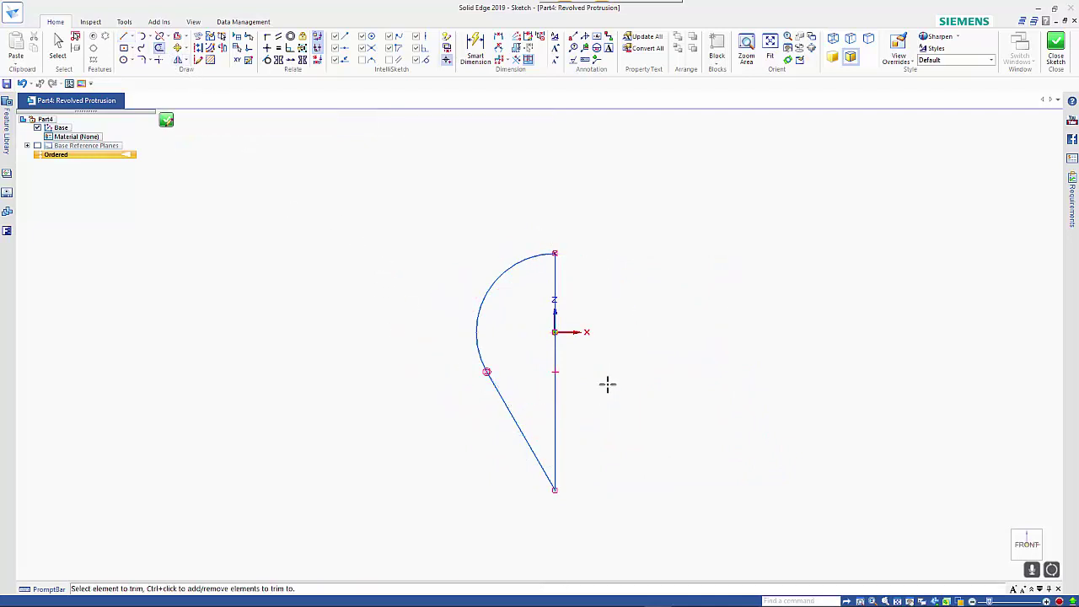
{"action": "left_click", "coordinate": [473, 53]}
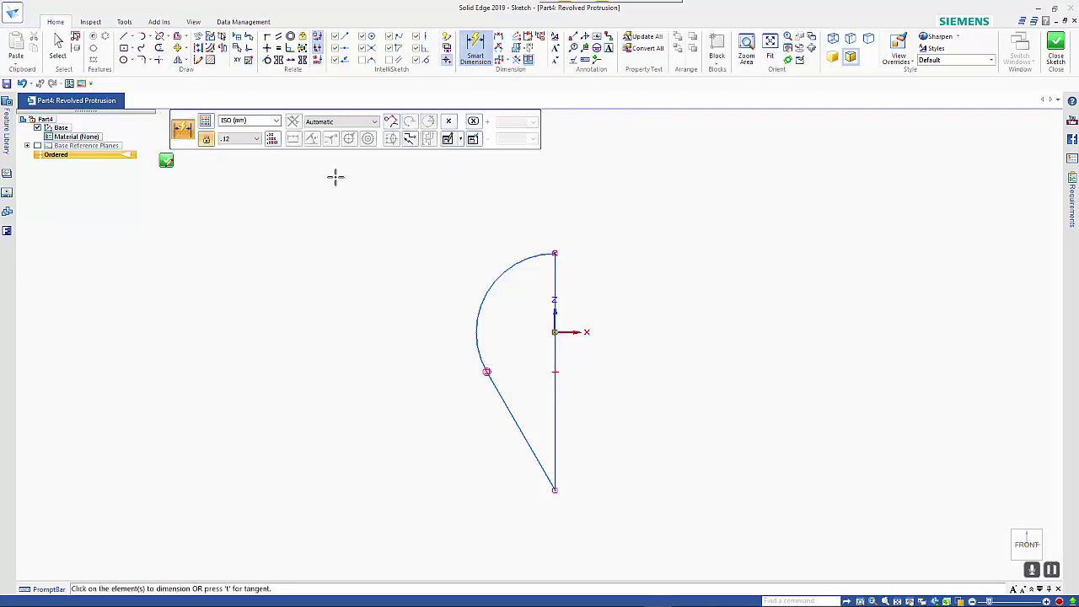
{"action": "left_click", "coordinate": [488, 291]}
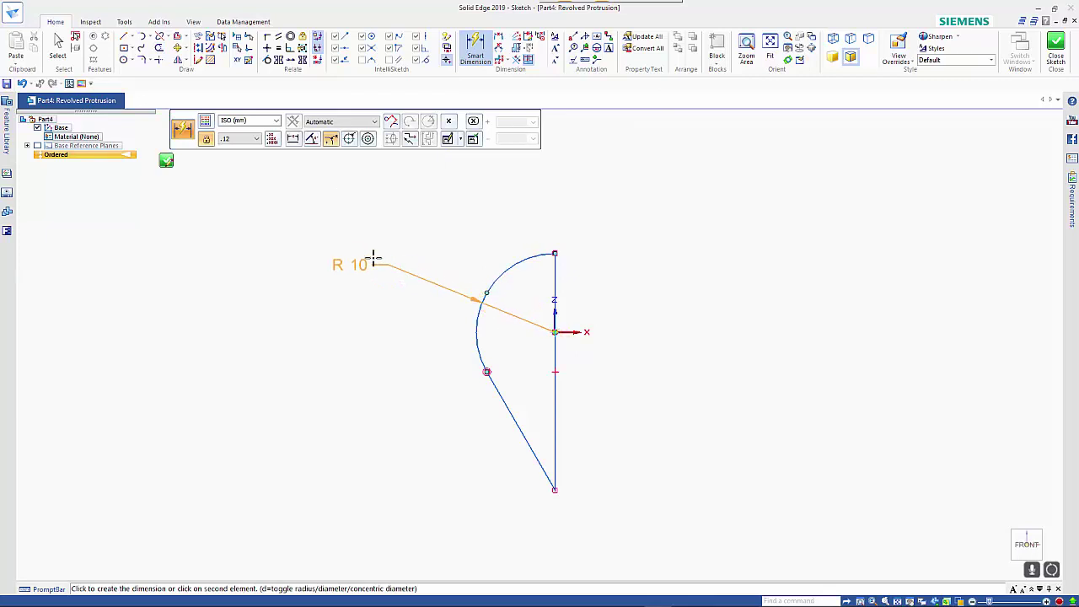
{"action": "left_click", "coordinate": [350, 140]}
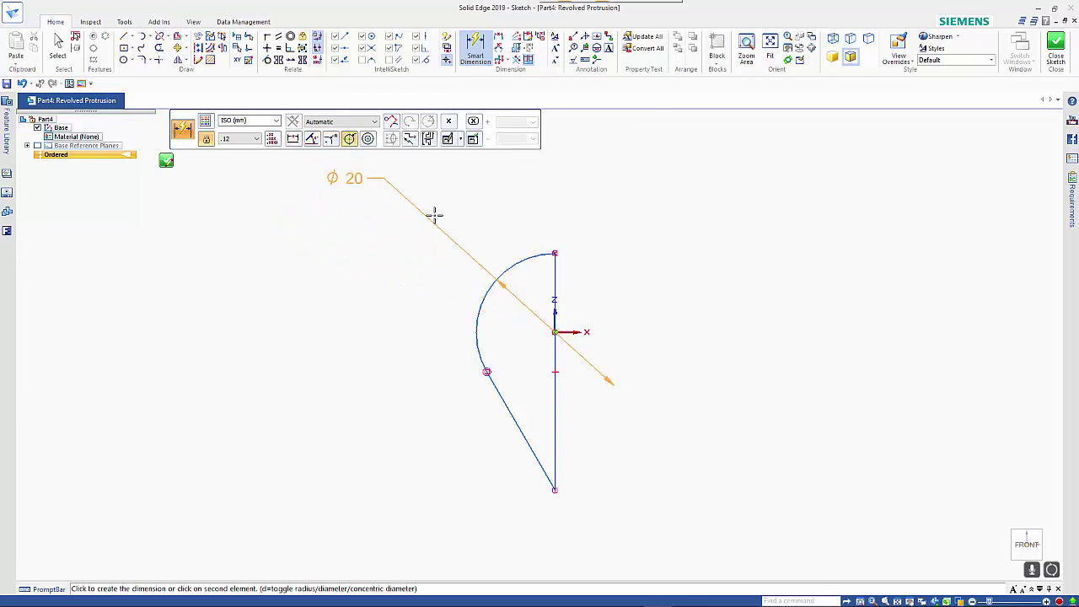
{"action": "left_click", "coordinate": [637, 400]}
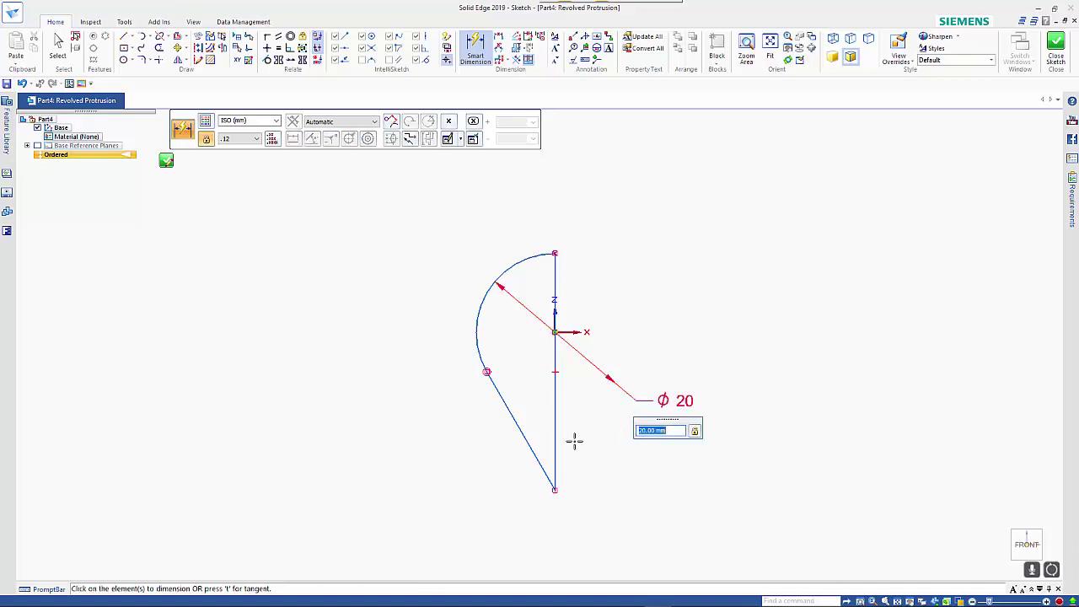
{"action": "left_click", "coordinate": [520, 434]}
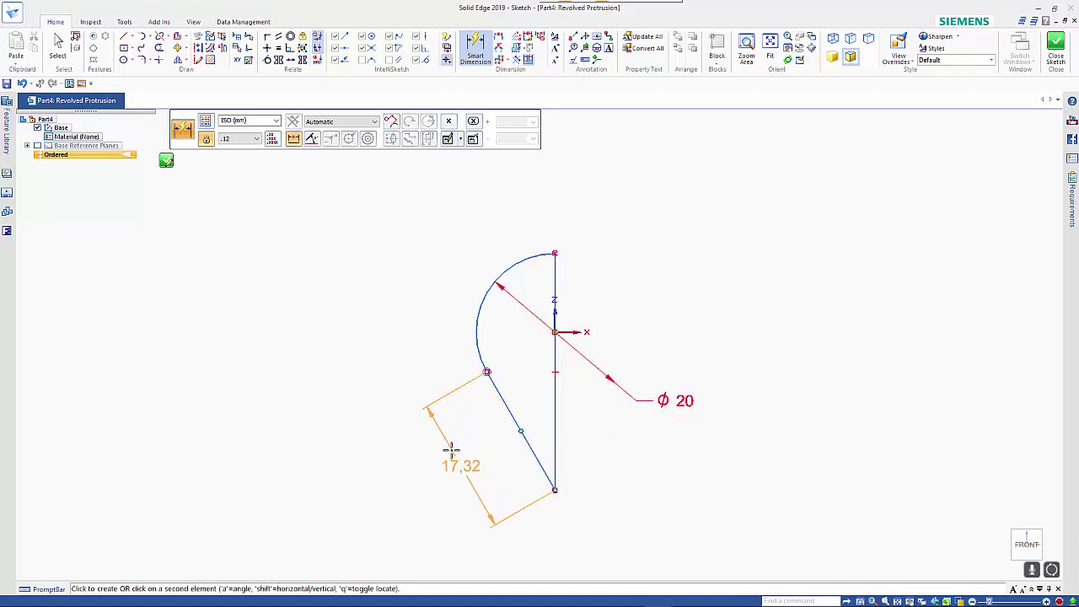
{"action": "key", "text": "a"}
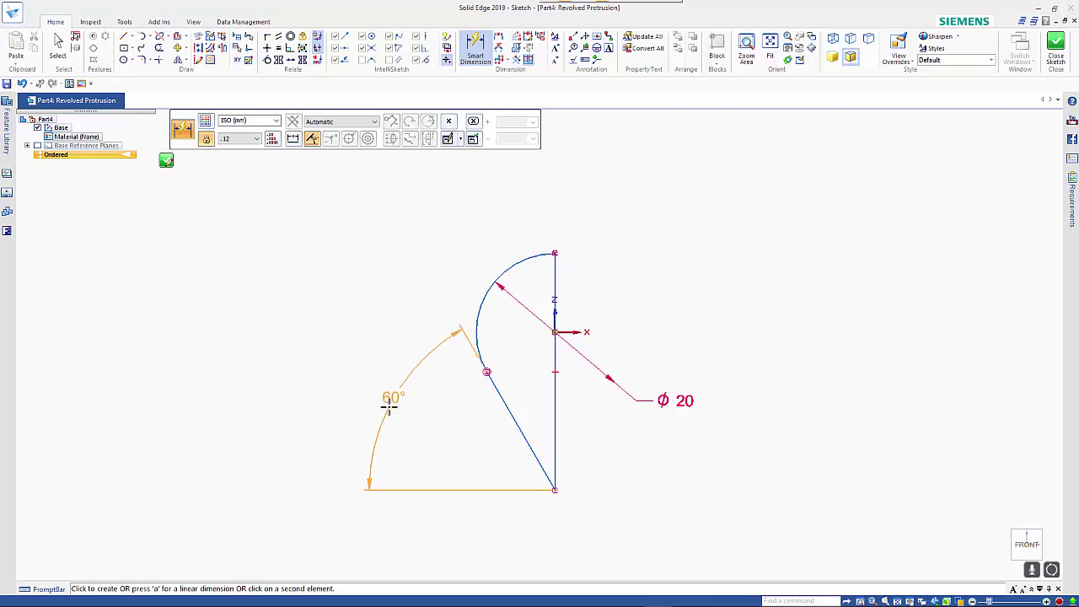
{"action": "left_click", "coordinate": [389, 406]}
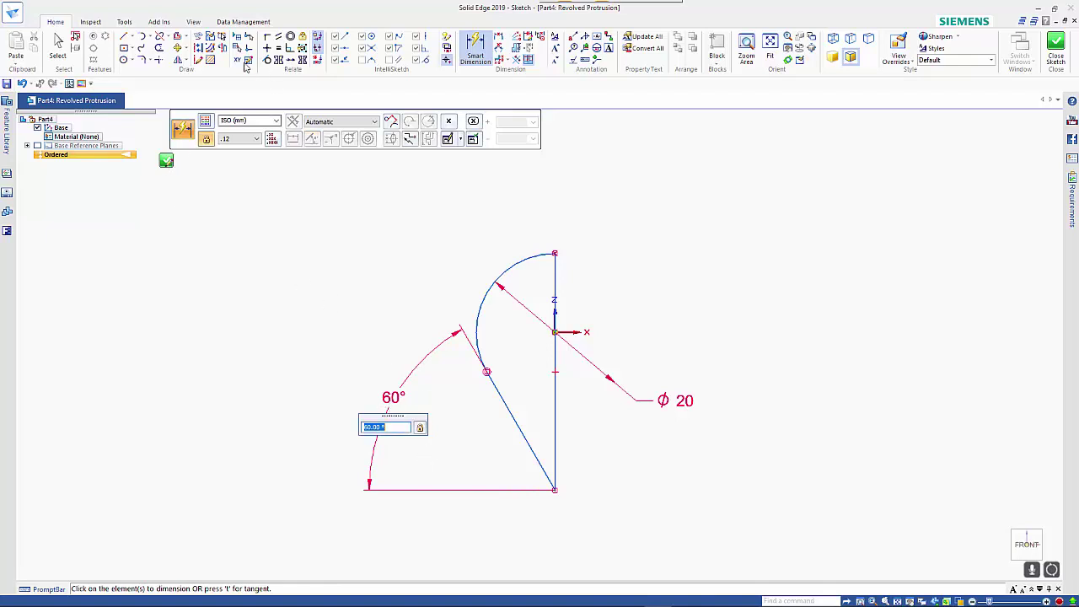
Make the vertical line the axis of revolution and close the sketch.
{"action": "left_click", "coordinate": [224, 50]}
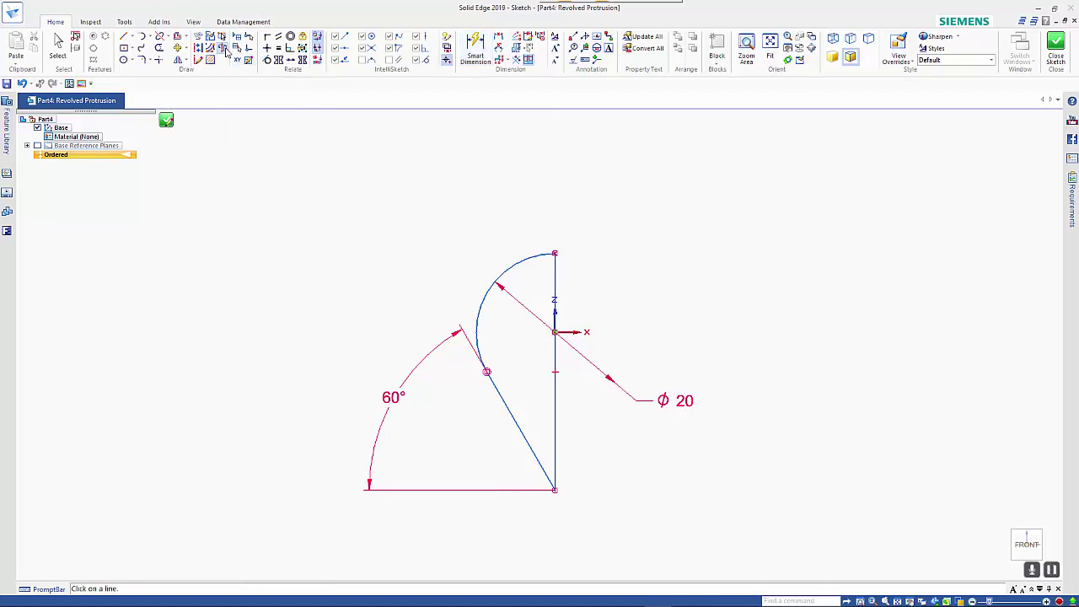
{"action": "left_click", "coordinate": [555, 384]}
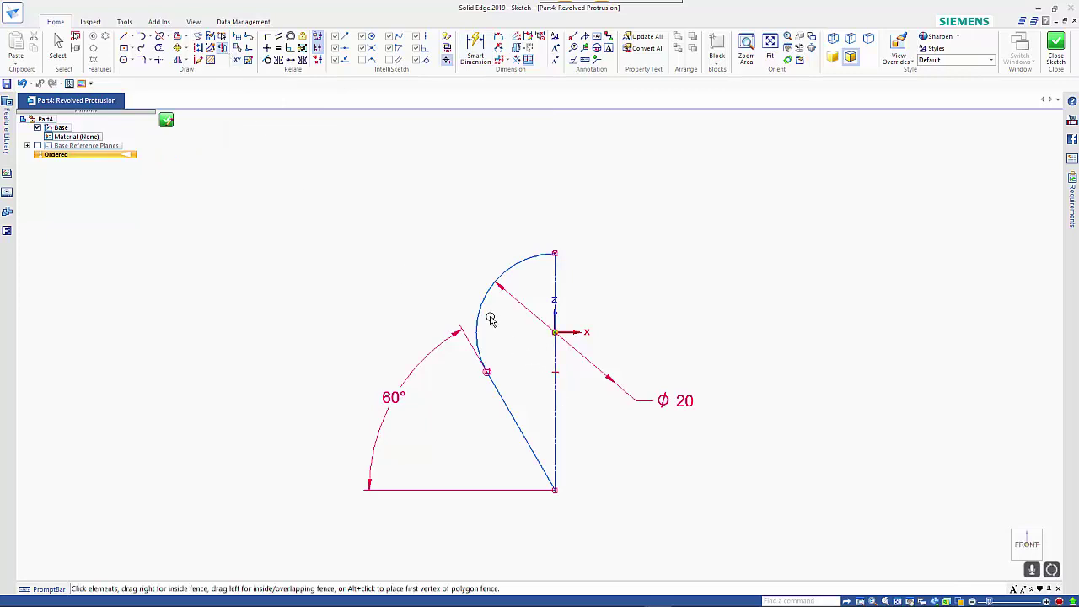
{"action": "left_click", "coordinate": [166, 145]}
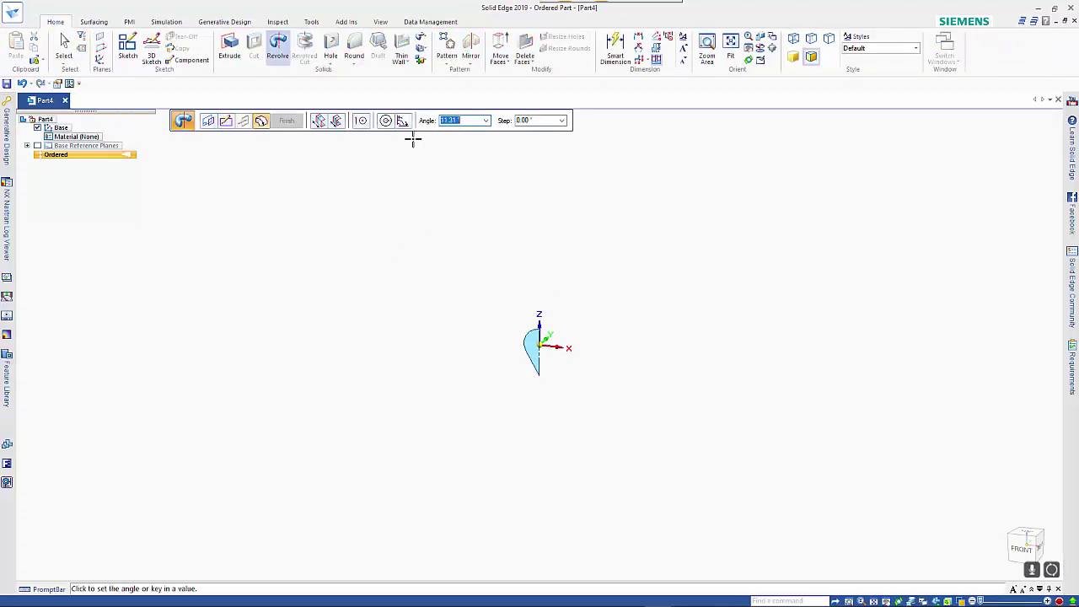
Revolve the profile a full 360° to create the teardrop body.
{"action": "left_click", "coordinate": [387, 122]}
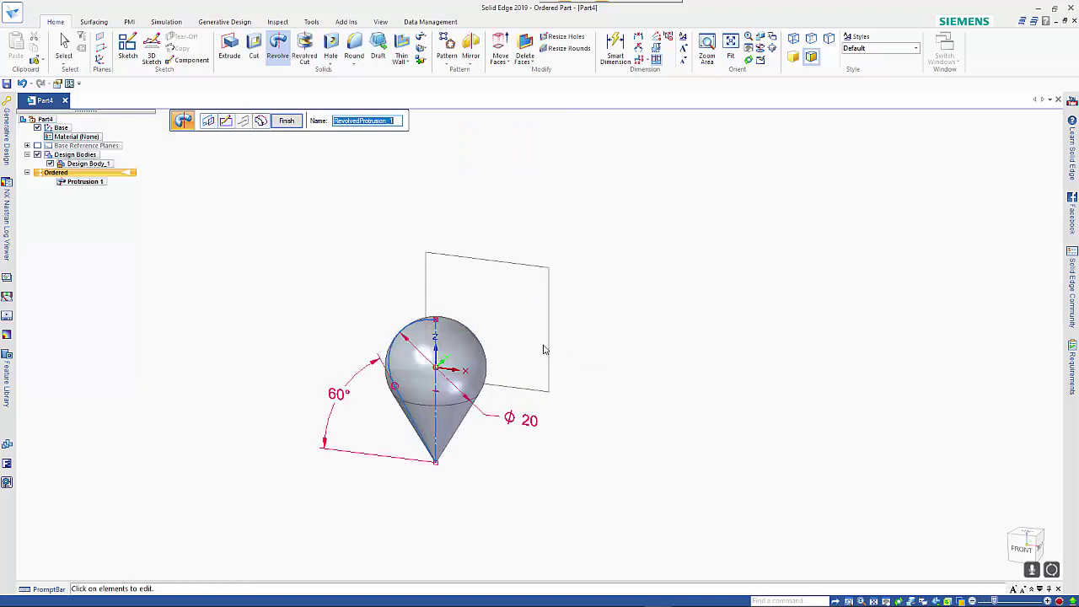
{"action": "right_click", "coordinate": [478, 310]}
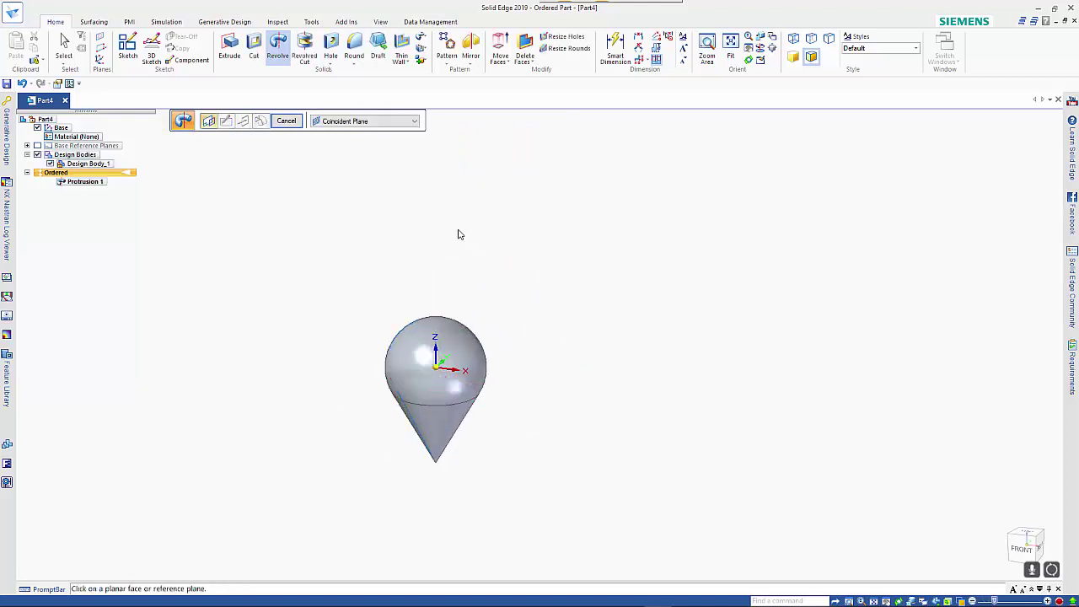
{"action": "scroll", "coordinate": [211, 367], "scroll_direction": "up", "scroll_amount": 2}
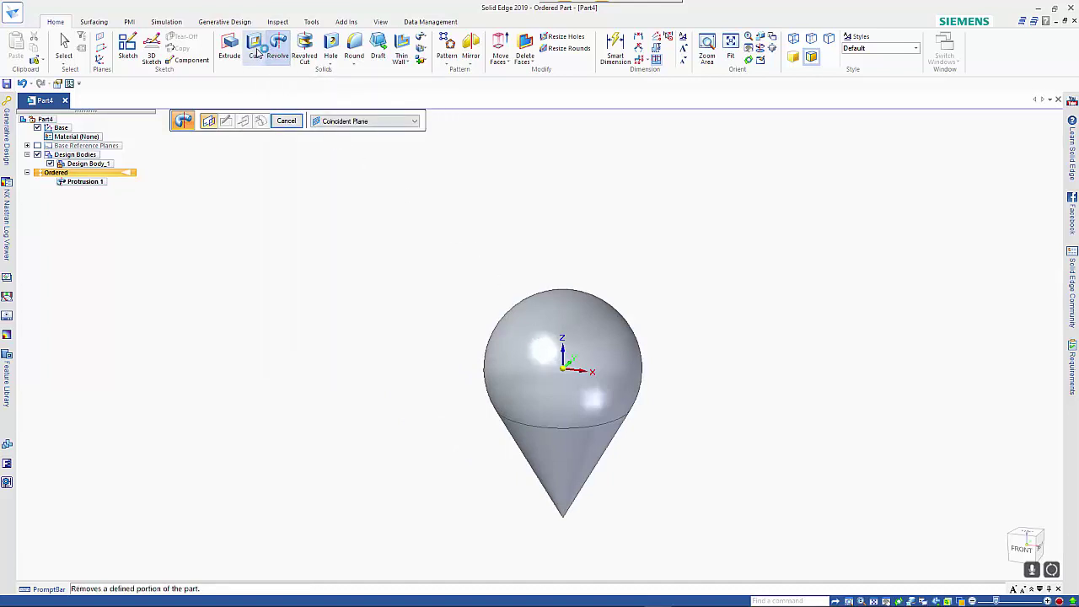
Start a cutout sketch and draw a 6 mm wide rectangle over the teardrop.
{"action": "left_click", "coordinate": [255, 48]}
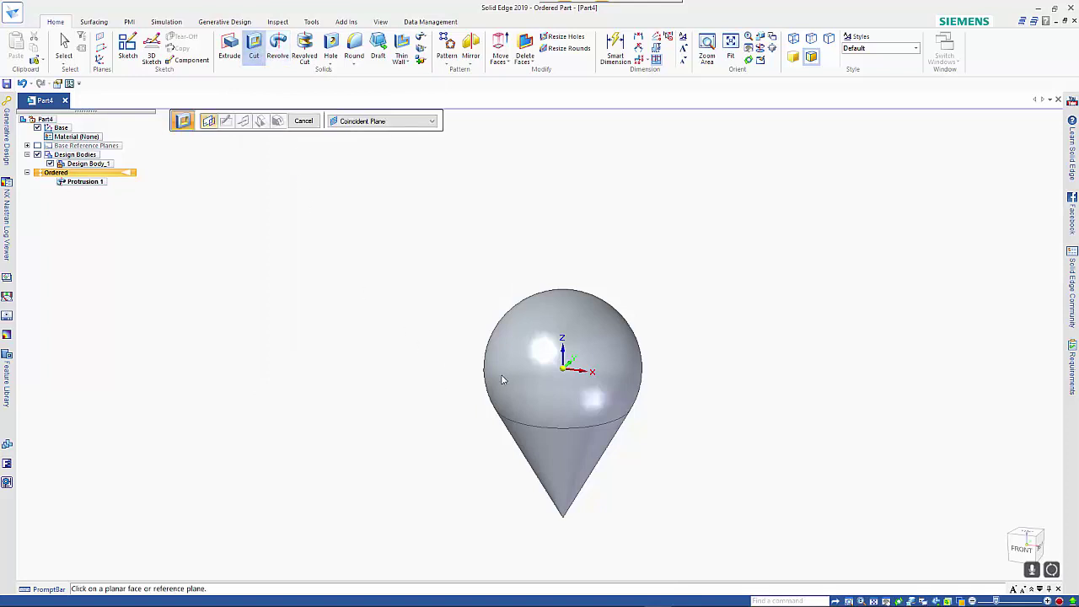
{"action": "left_click", "coordinate": [570, 361]}
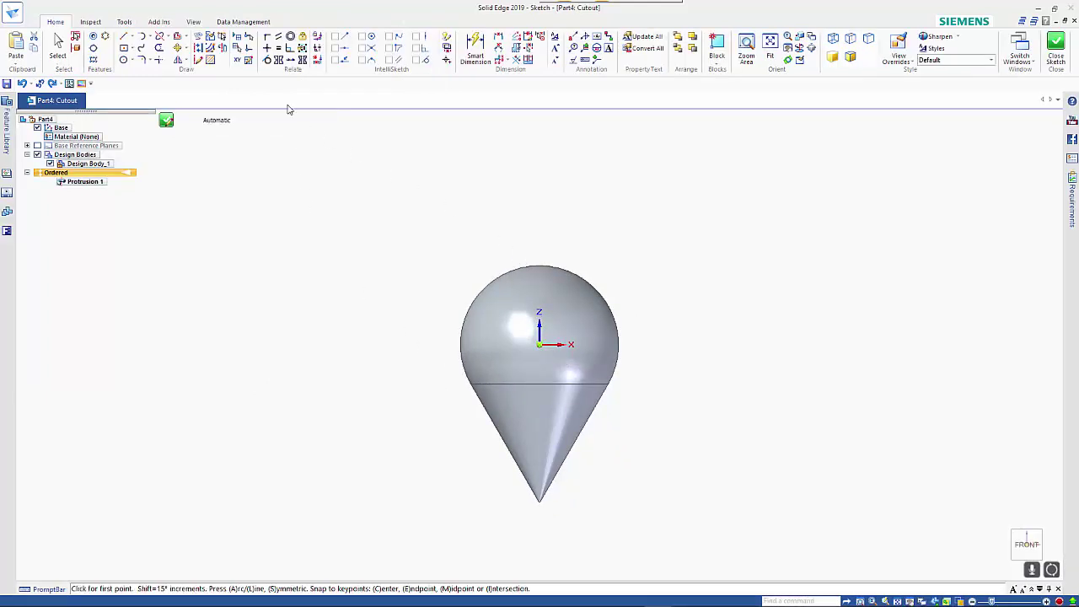
{"action": "left_click", "coordinate": [124, 48]}
{"action": "left_click", "coordinate": [539, 343]}
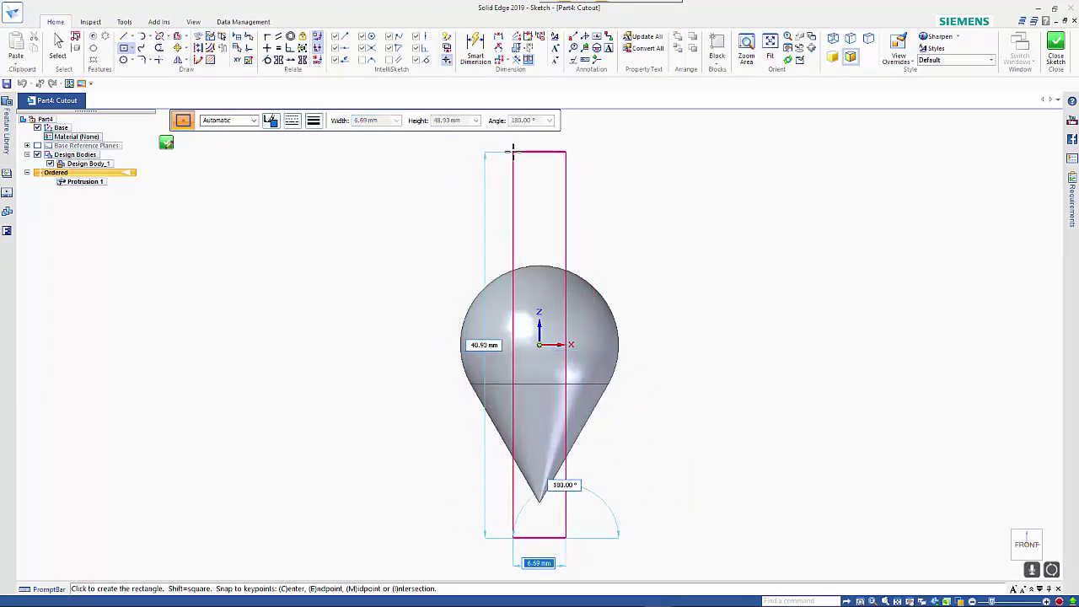
{"action": "type", "text": "6"}
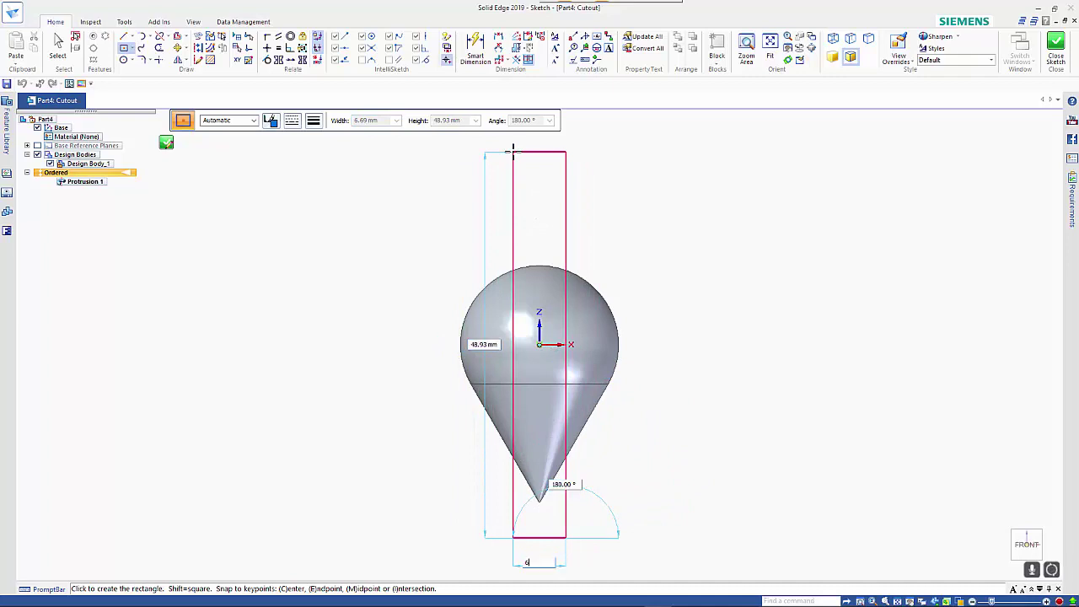
{"action": "key", "text": "Tab"}
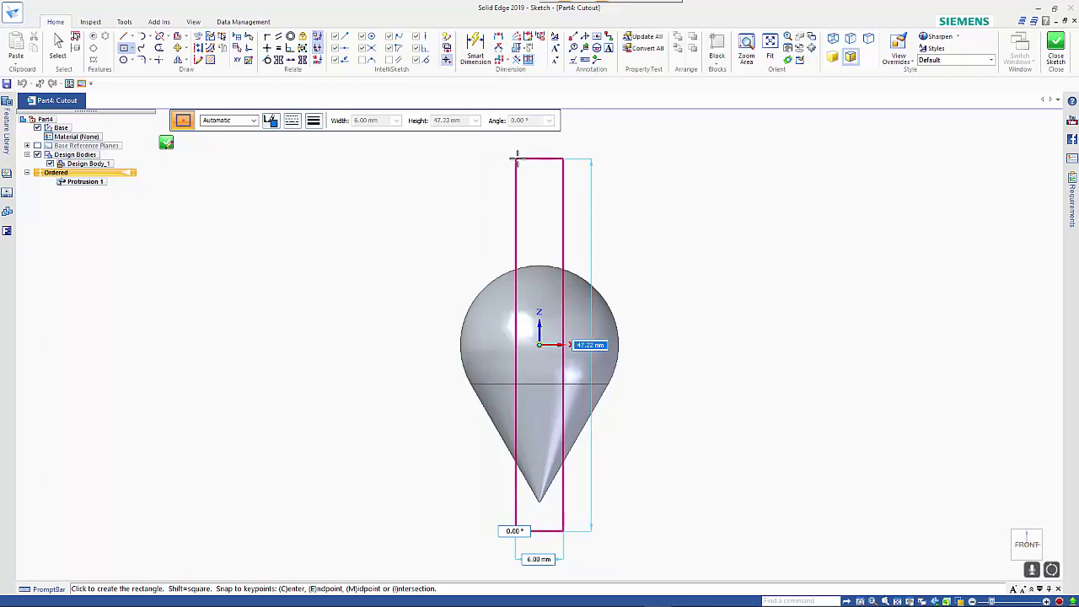
{"action": "left_click", "coordinate": [516, 158]}
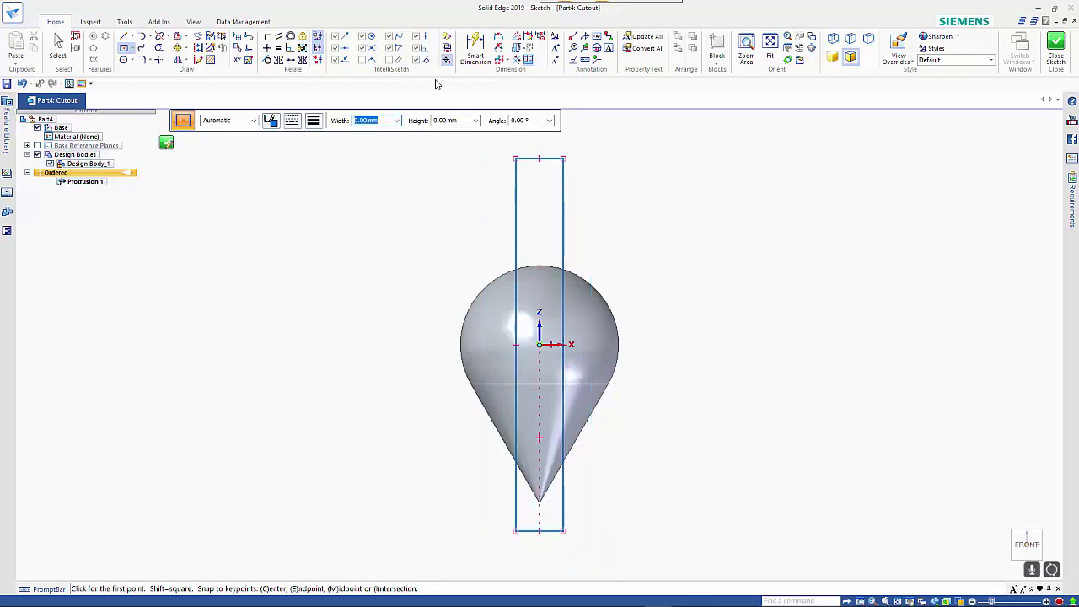
Dimension the rectangle 23,61 from the origin to its bottom edge and 6 wide.
{"action": "left_click", "coordinate": [476, 49]}
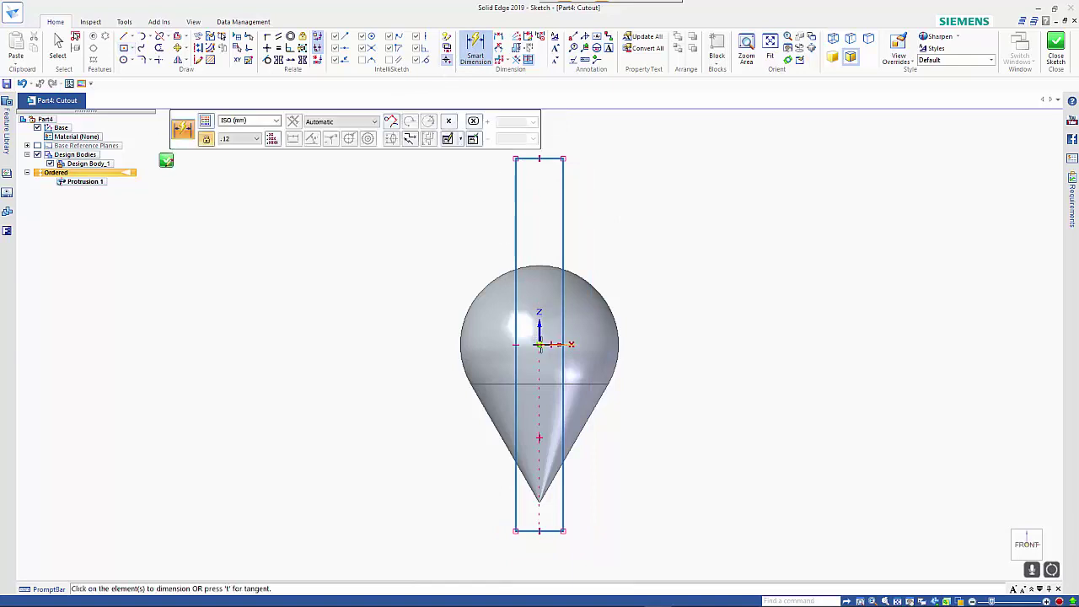
{"action": "left_click", "coordinate": [552, 530]}
{"action": "left_click", "coordinate": [546, 344]}
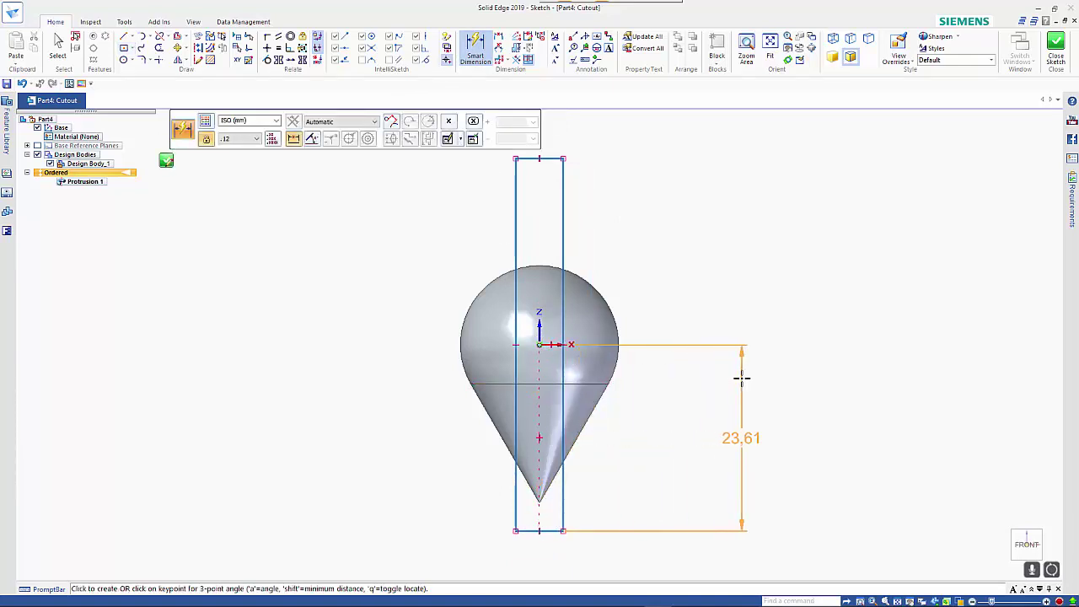
{"action": "left_click", "coordinate": [742, 378]}
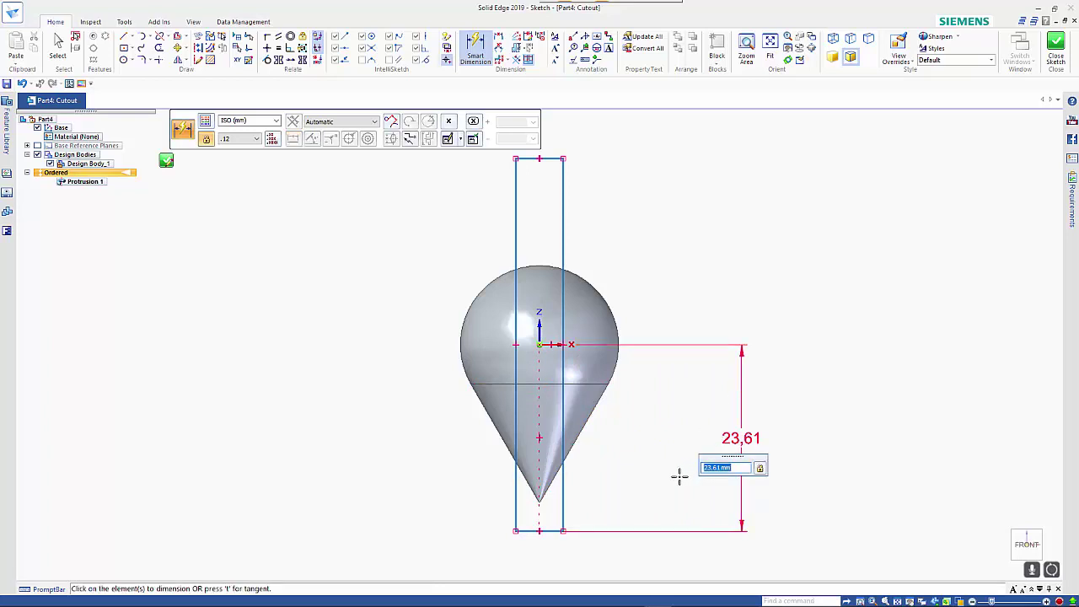
{"action": "left_click", "coordinate": [546, 530]}
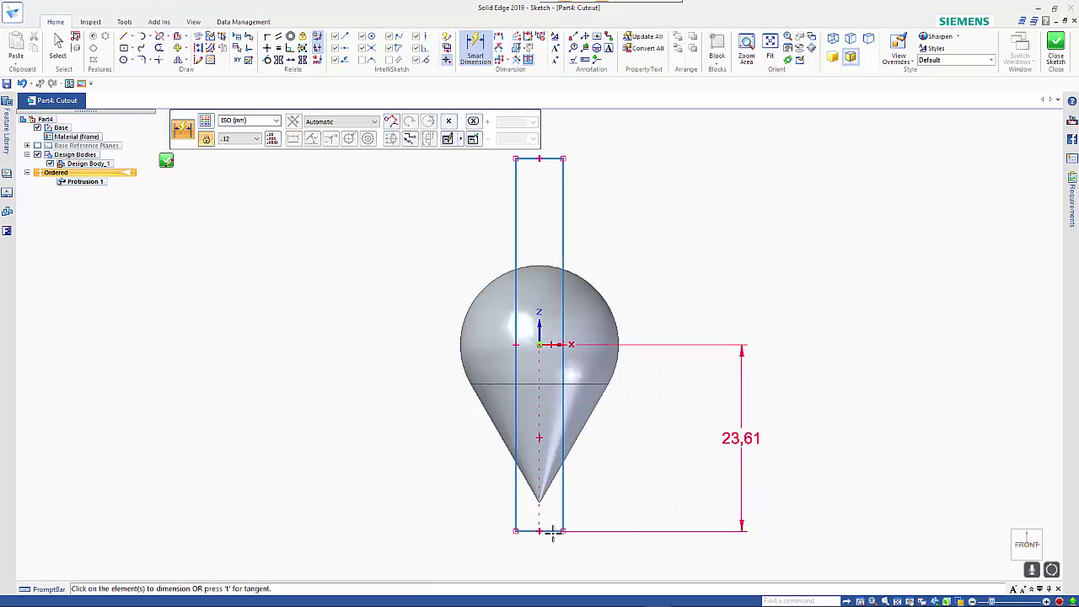
{"action": "left_click", "coordinate": [459, 561]}
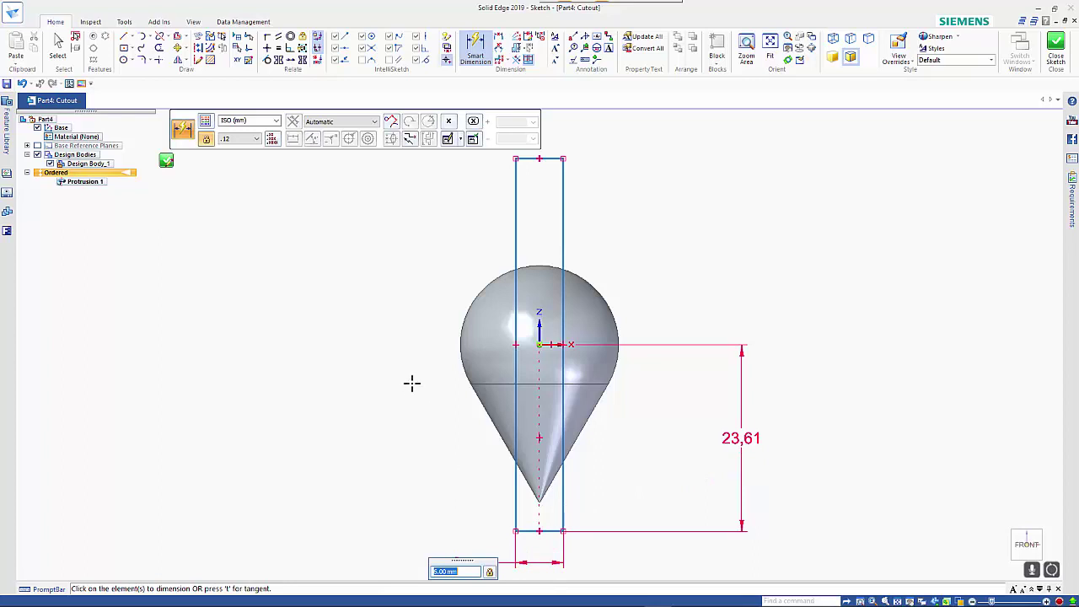
{"action": "type", "text": "6"}
{"action": "key", "text": "Return"}
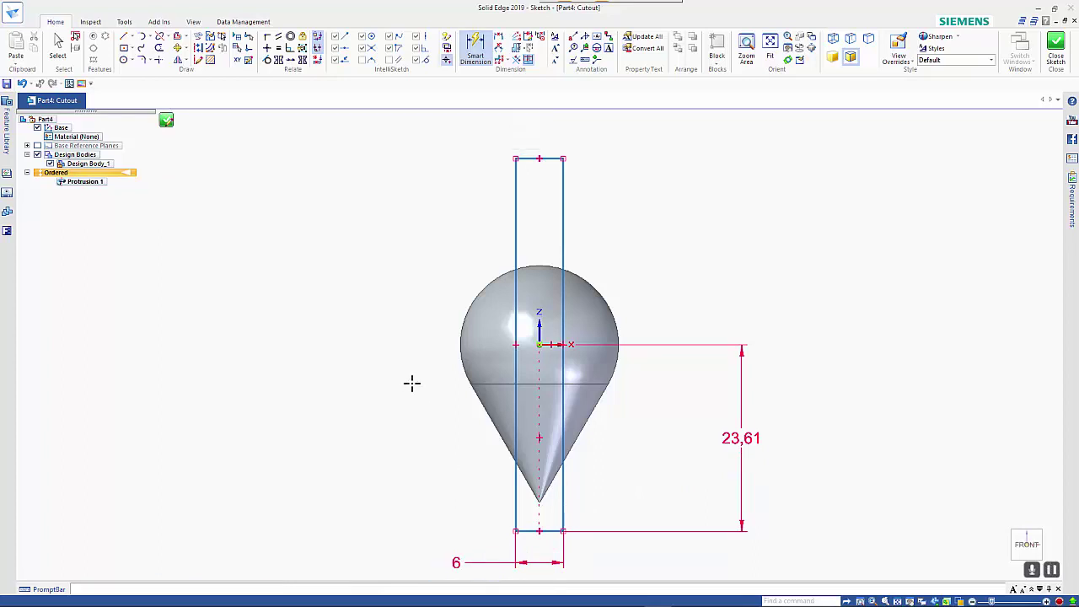
{"action": "key", "text": "Escape"}
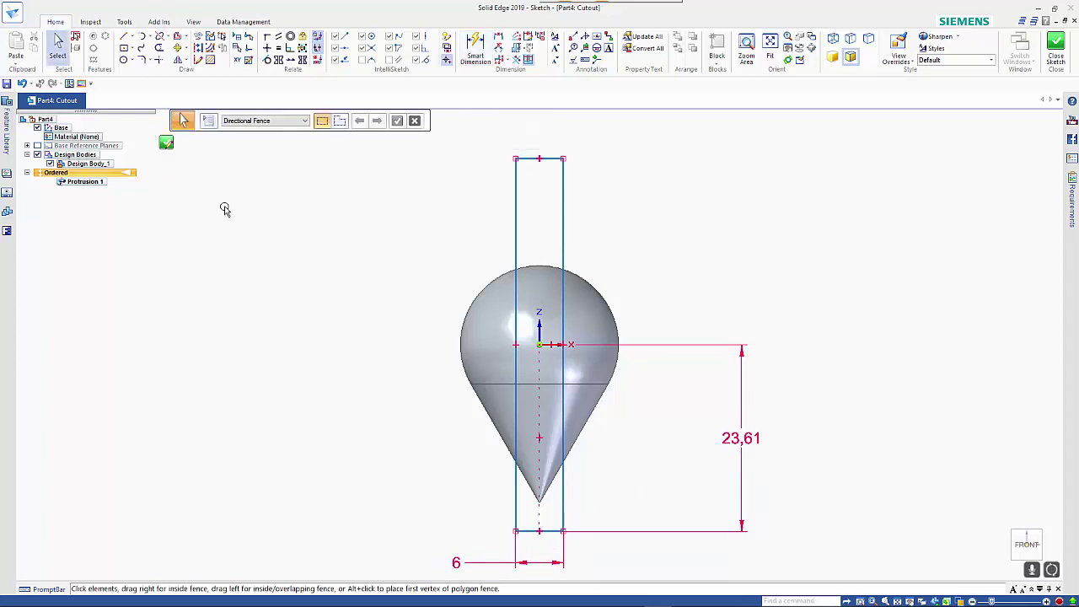
Finish Cutout 1 on the chosen side, slicing the teardrop into a flat slab.
{"action": "left_click", "coordinate": [167, 142]}
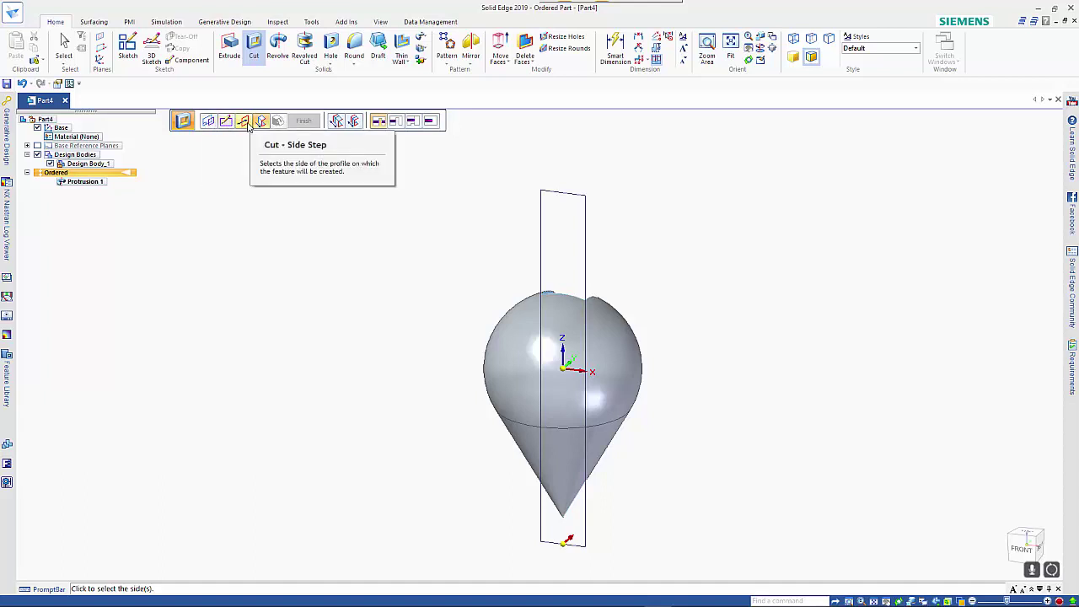
{"action": "left_click", "coordinate": [244, 121]}
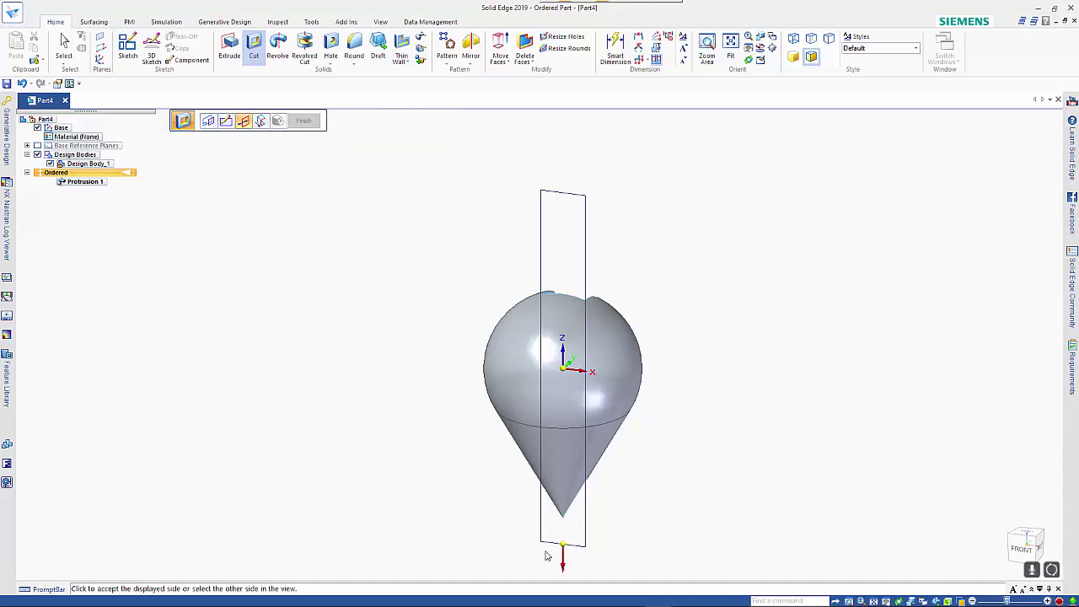
{"action": "left_click", "coordinate": [637, 568]}
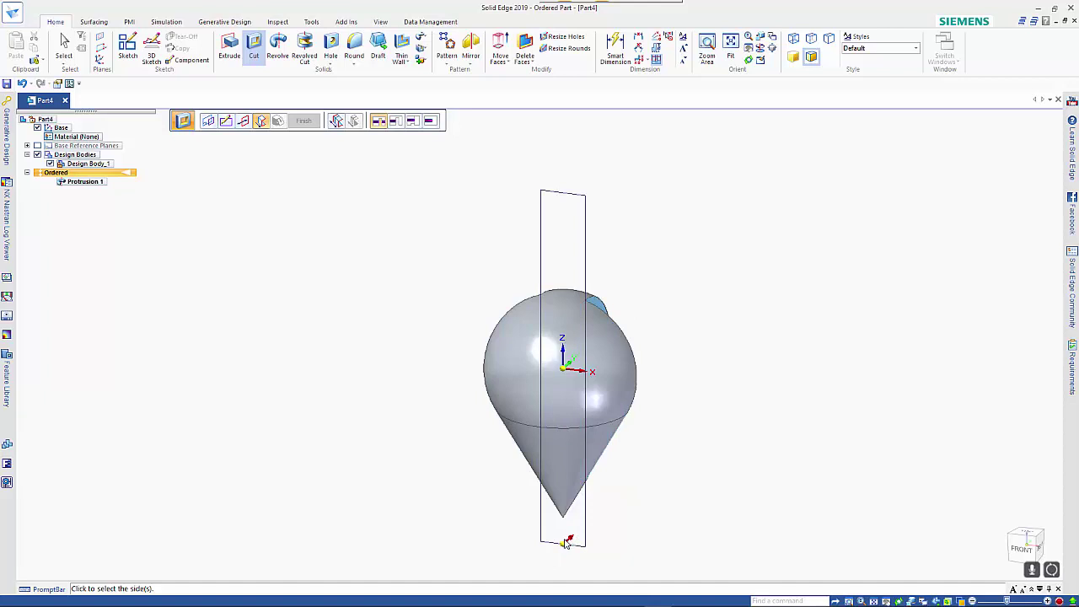
{"action": "left_click", "coordinate": [565, 547]}
{"action": "key", "text": "Return"}
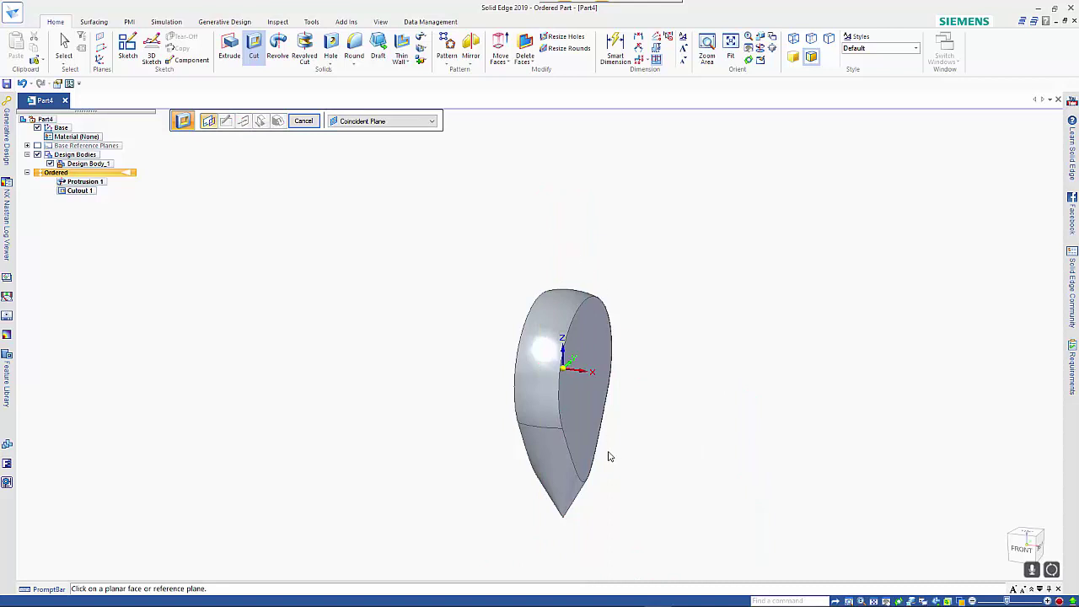
{"action": "mouse_move", "coordinate": [610, 457]}
{"action": "middle_mouse_down", "text": "shift"}
{"action": "mouse_move", "coordinate": [633, 352]}
{"action": "mouse_move", "coordinate": [660, 329]}
{"action": "middle_mouse_up", "text": "shift"}
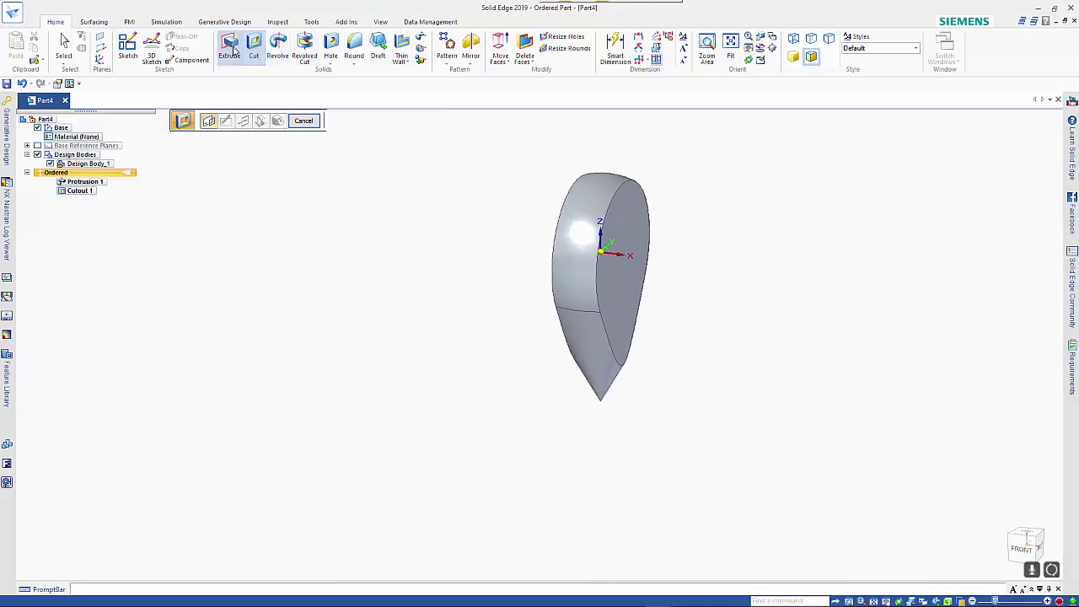
{"action": "key", "text": "Escape"}
{"action": "left_click", "coordinate": [231, 51]}
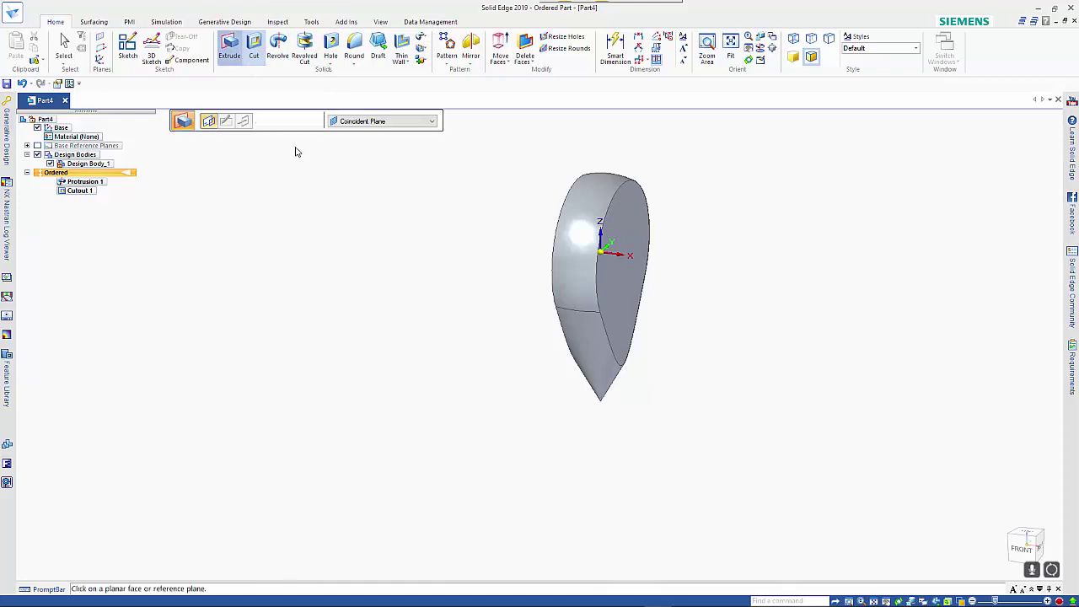
On the base plane, sketch and dimension a ϕ10 circle centred at the origin, then close the sketch.
{"action": "right_click", "coordinate": [621, 252]}
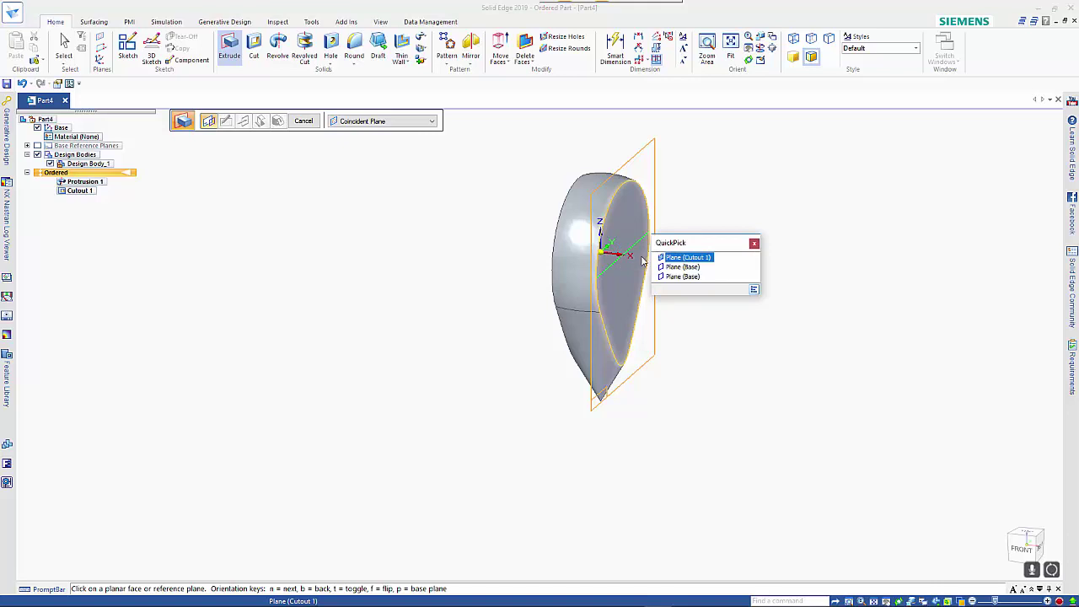
{"action": "left_click", "coordinate": [699, 281]}
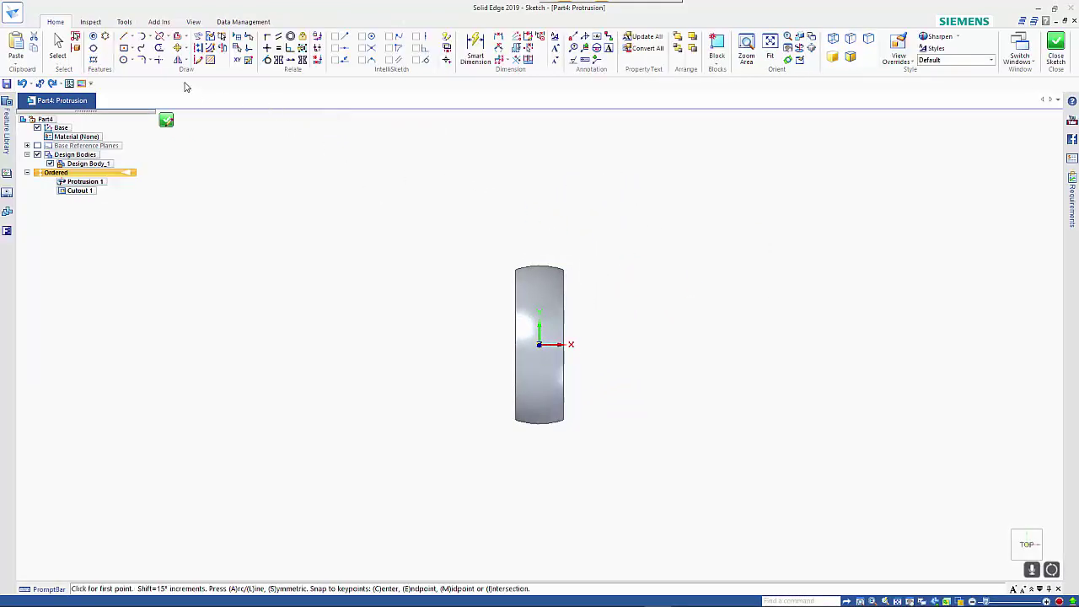
{"action": "left_click", "coordinate": [123, 61]}
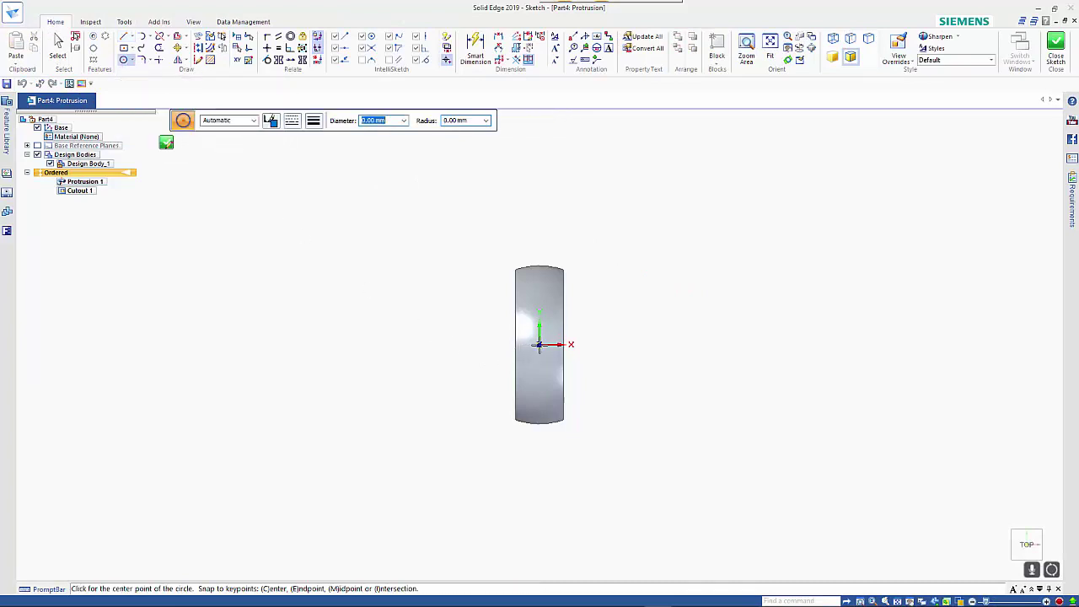
{"action": "left_click", "coordinate": [539, 344]}
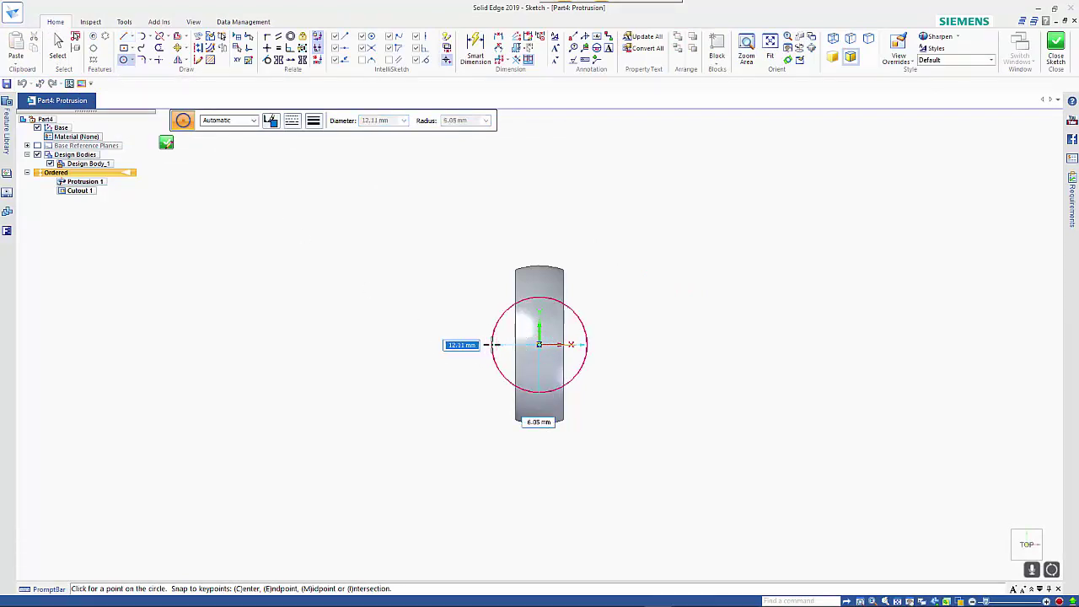
{"action": "type", "text": "10"}
{"action": "key", "text": "Return"}
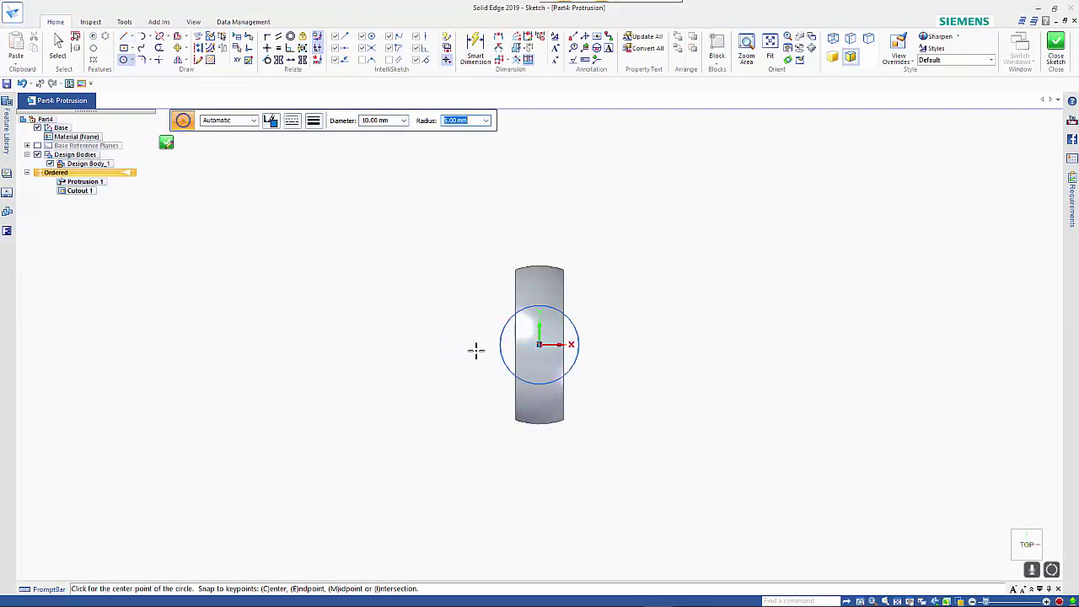
{"action": "left_click", "coordinate": [474, 48]}
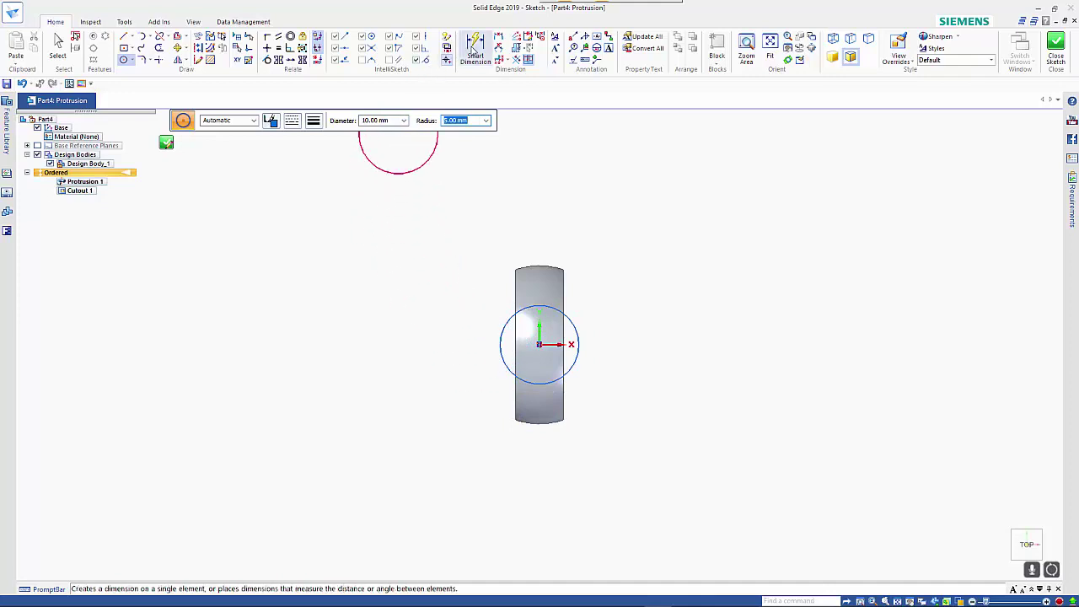
{"action": "left_click", "coordinate": [578, 327]}
{"action": "left_click", "coordinate": [617, 271]}
{"action": "key", "text": "Escape"}
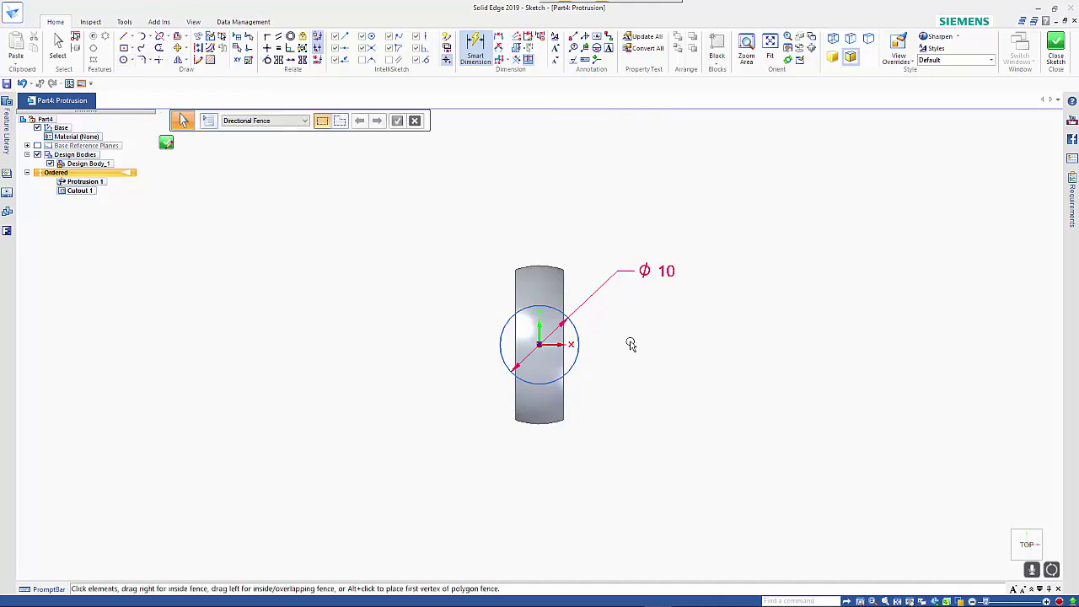
{"action": "left_click", "coordinate": [166, 143]}
{"action": "type", "text": "29"}
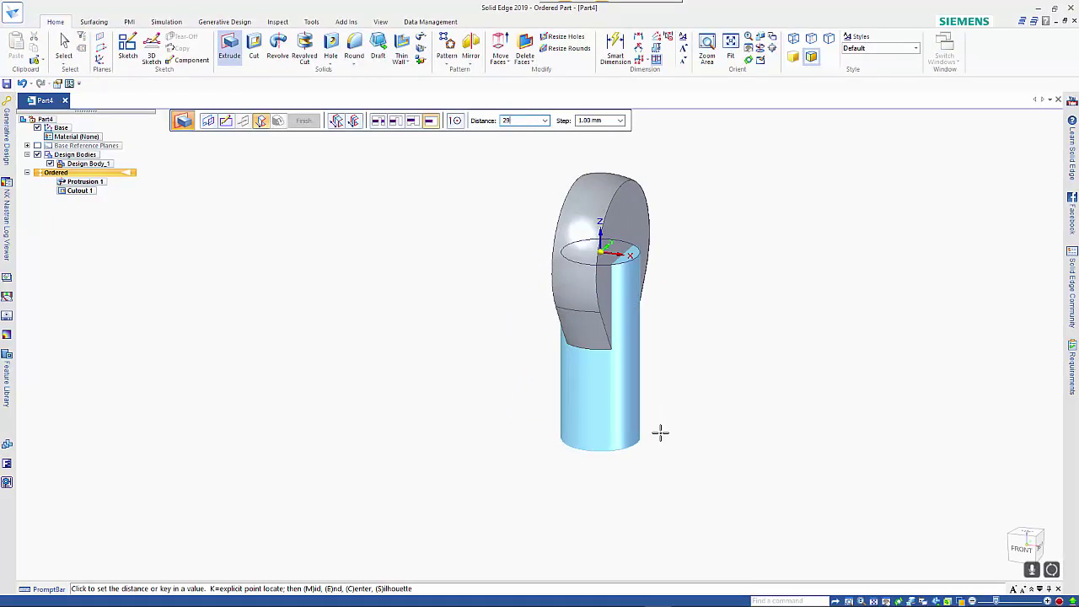
Extrude the 10 mm circle 29 mm downward to form the shank.
{"action": "key", "text": "Return"}
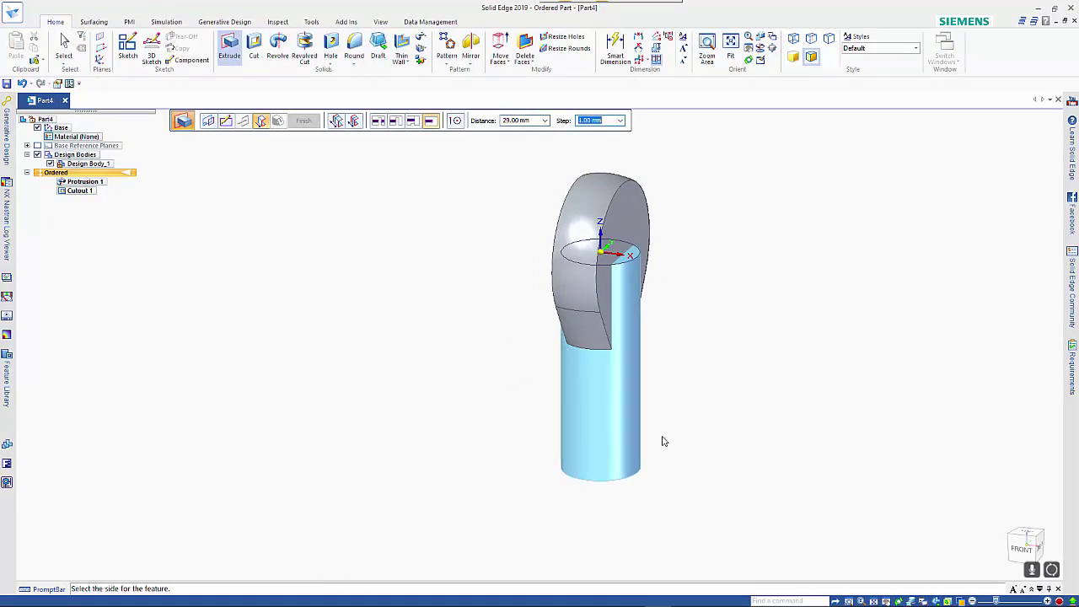
{"action": "left_click", "coordinate": [661, 438]}
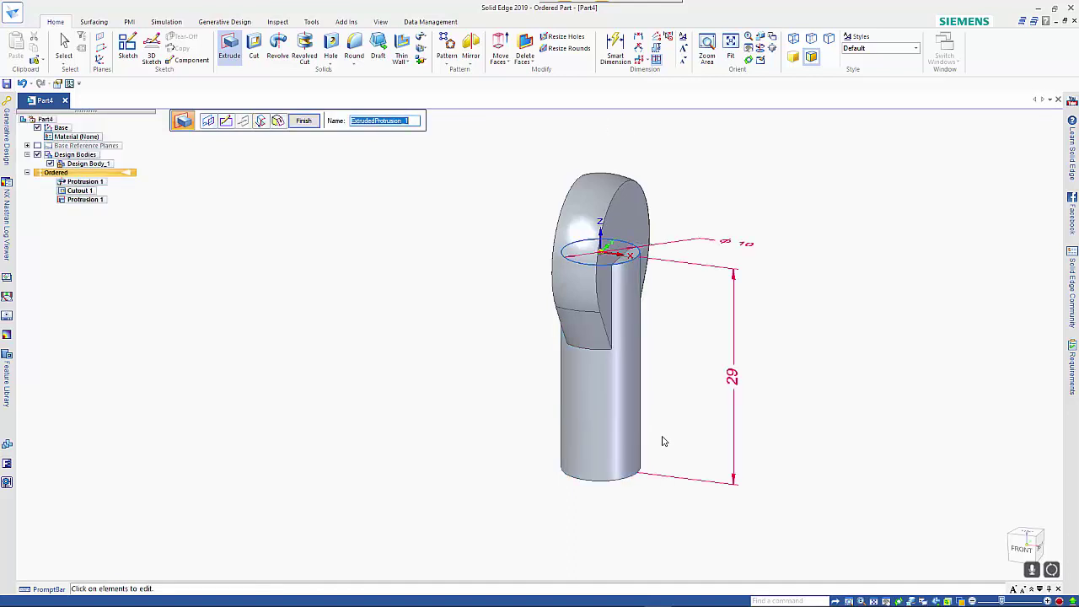
{"action": "key", "text": "Return"}
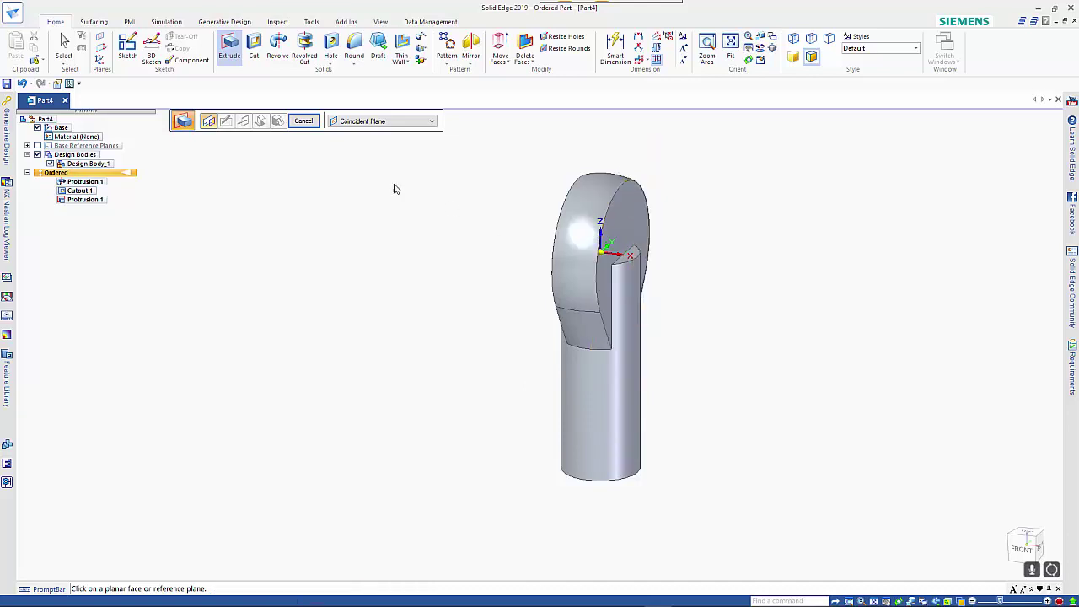
Start a new cutout, picking the base plane from the overlapping planes.
{"action": "left_click", "coordinate": [254, 46]}
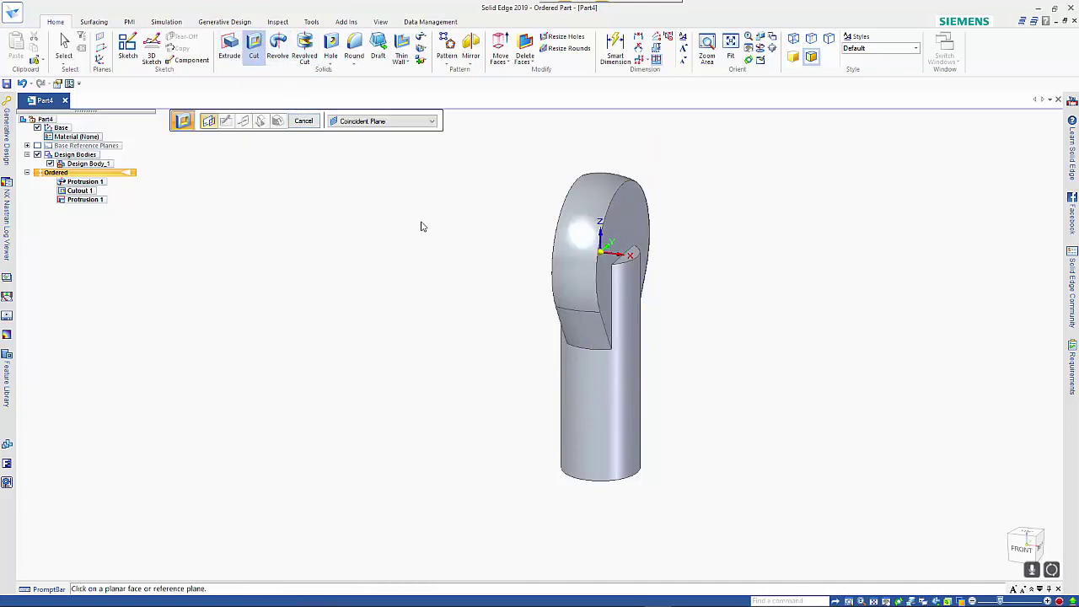
{"action": "right_click", "coordinate": [612, 245]}
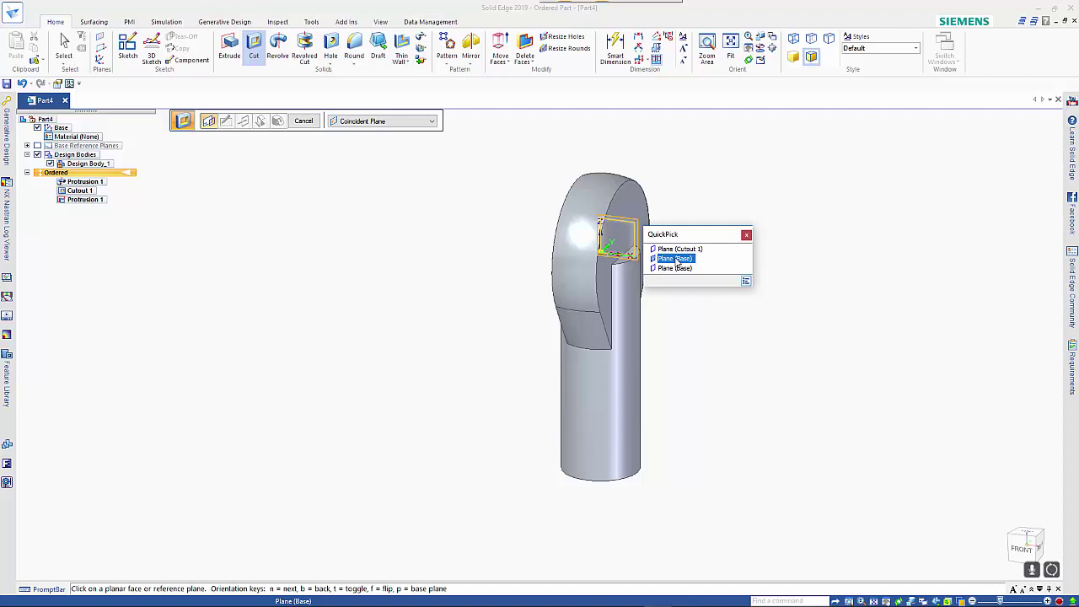
{"action": "left_click", "coordinate": [676, 259]}
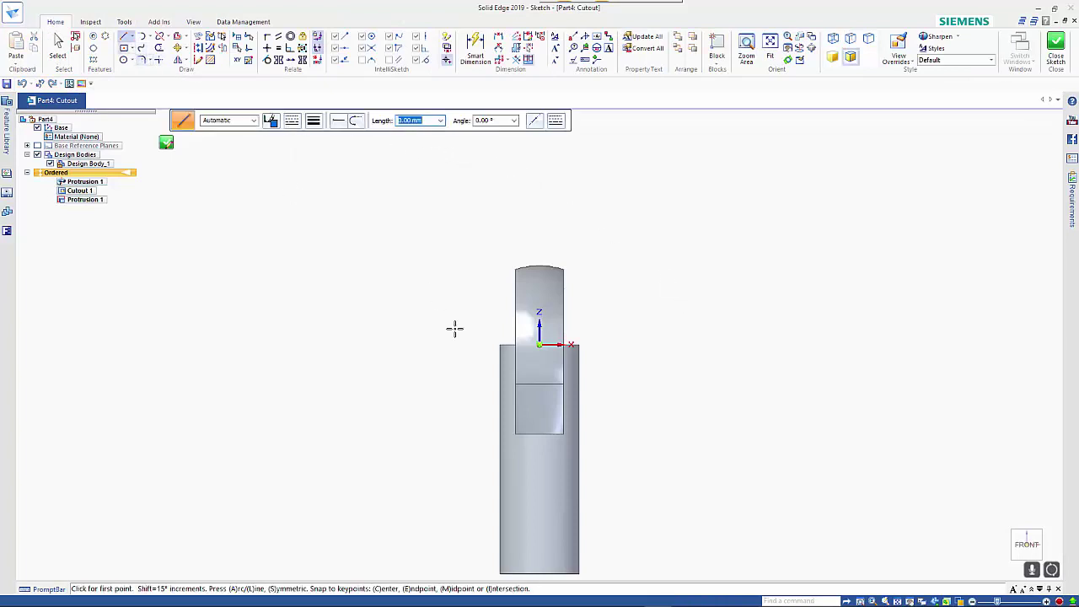
Draw a -135° line flaring down-left from the eye's left shoulder corner.
{"action": "left_click", "coordinate": [515, 435]}
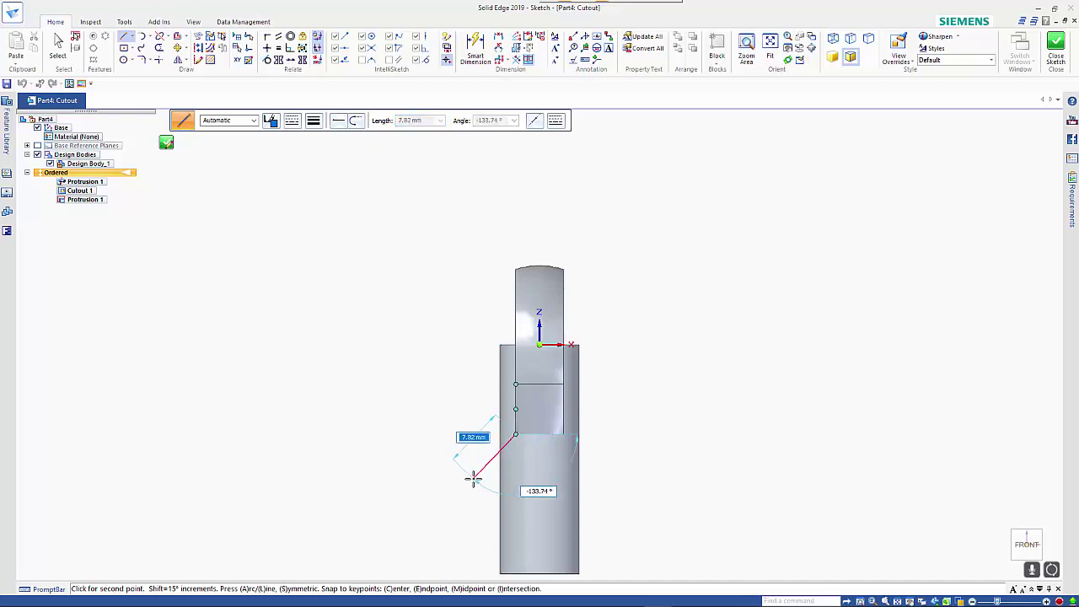
{"action": "key", "text": "Tab"}
{"action": "type", "text": "-"}
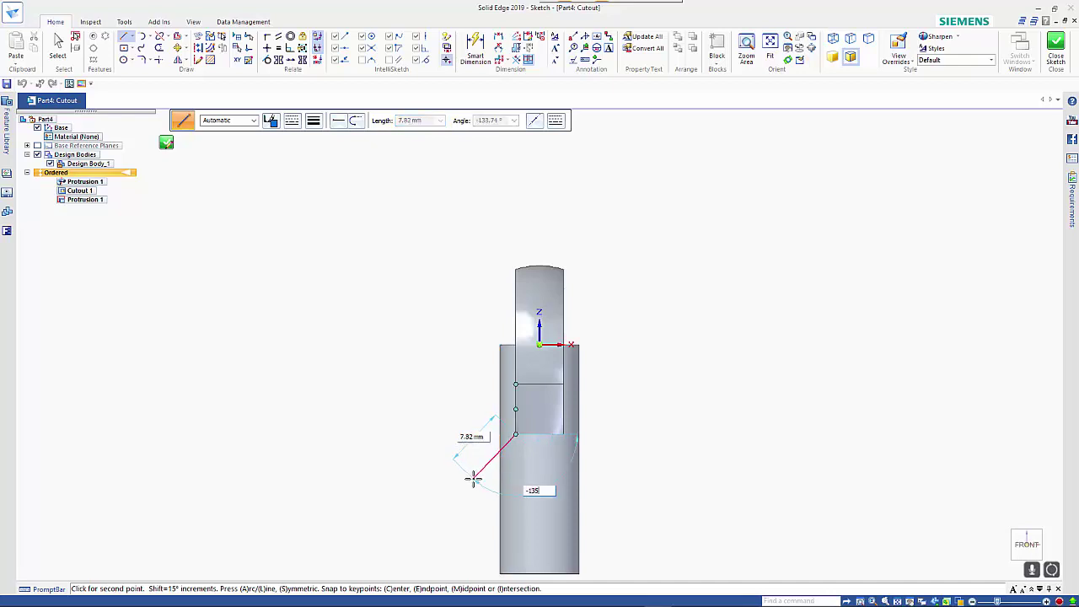
{"action": "key", "text": "Tab"}
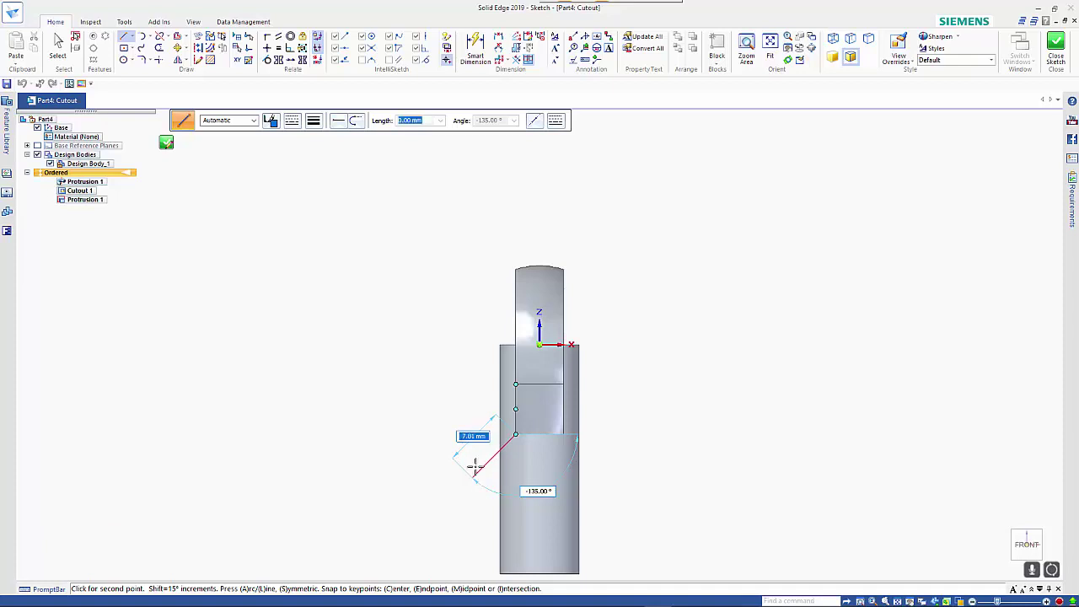
{"action": "key", "text": "Return"}
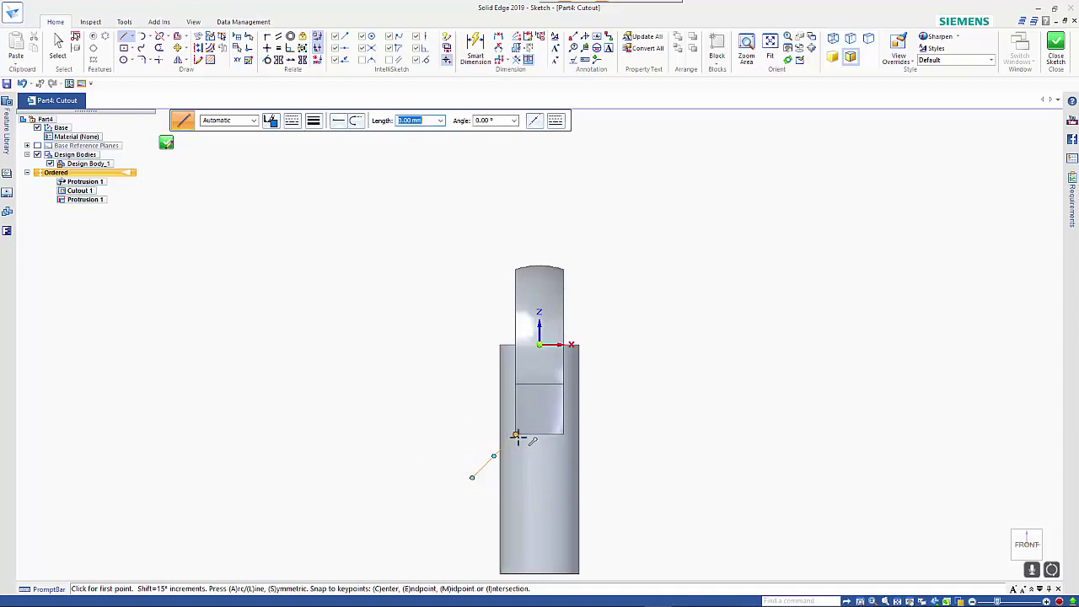
Draw the tall rectangle's sides up over the eye and back down to the right corner.
{"action": "left_click", "coordinate": [516, 435]}
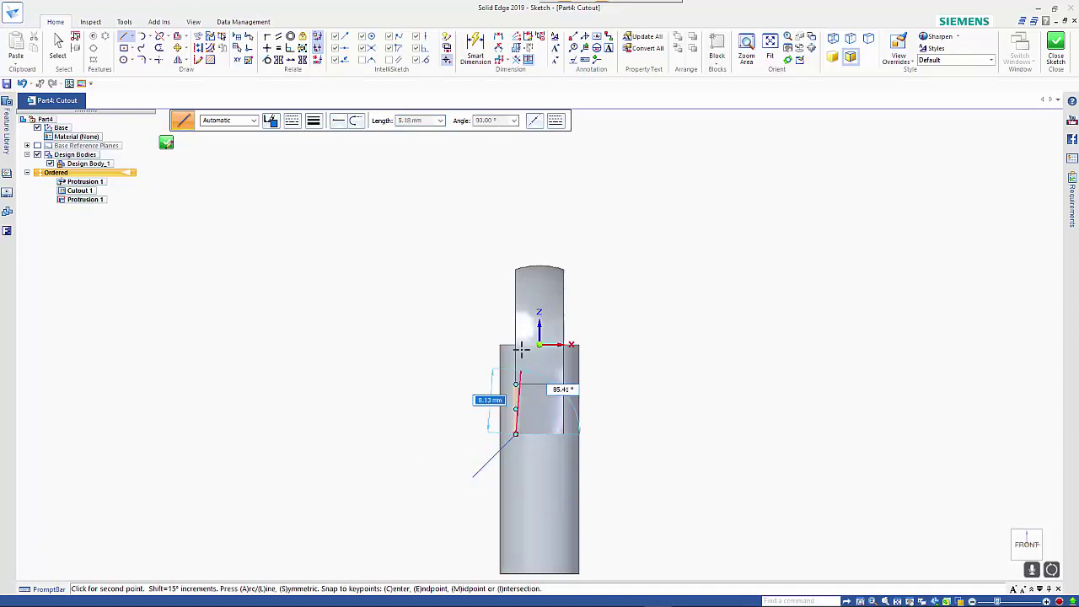
{"action": "left_click", "coordinate": [516, 200]}
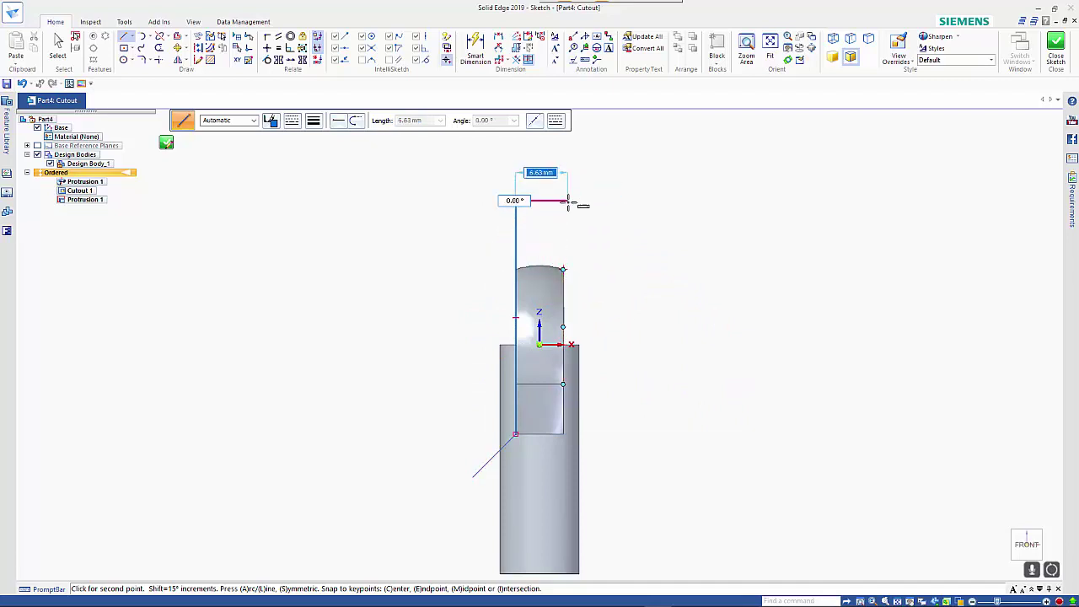
{"action": "left_click", "coordinate": [564, 201]}
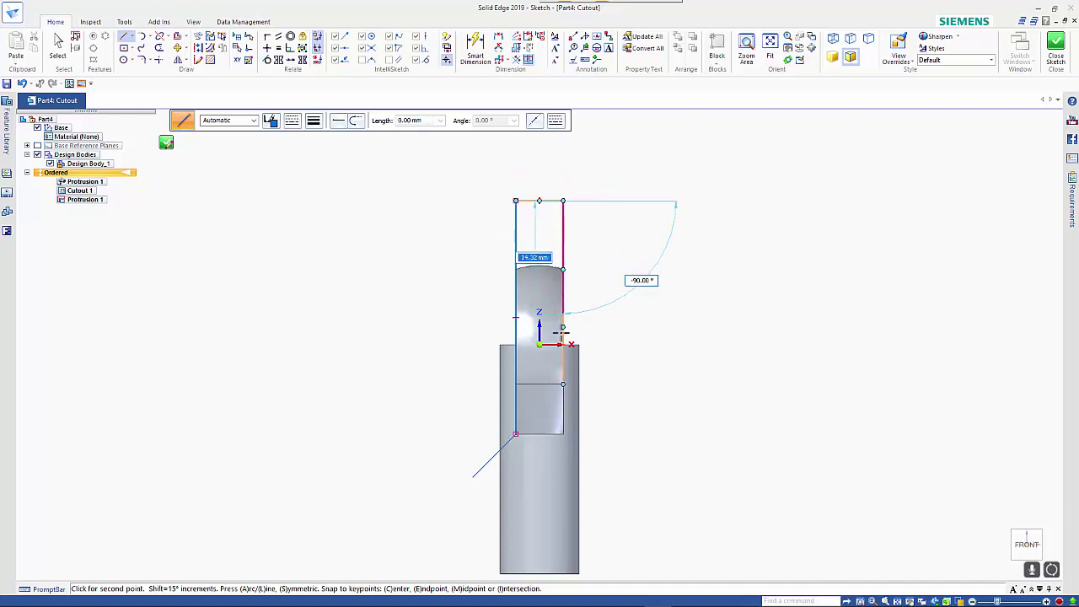
{"action": "left_click", "coordinate": [563, 435]}
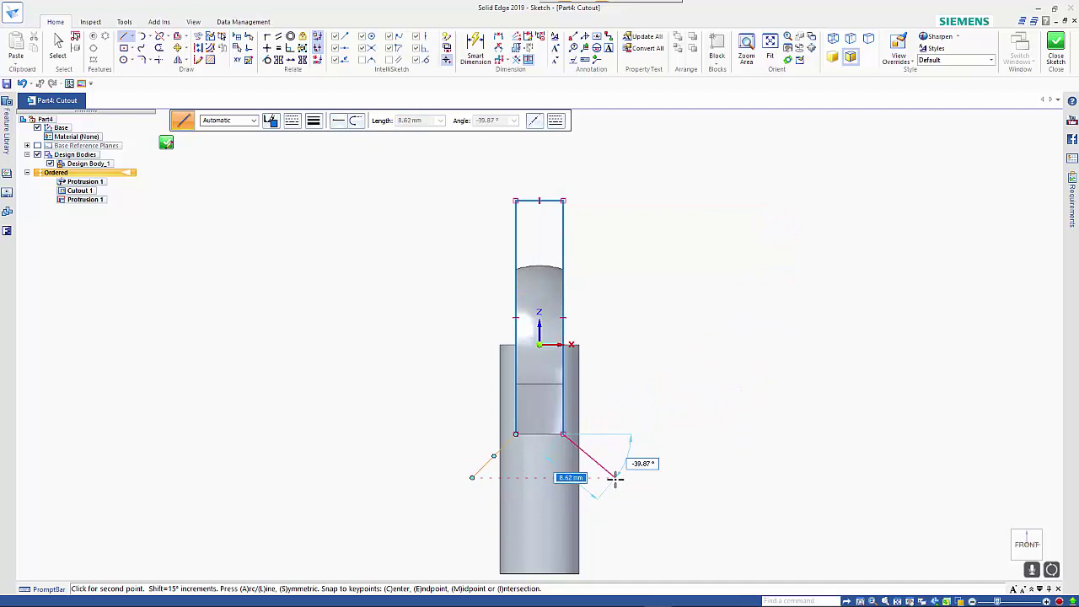
Draw a -45° line flaring down-right from the right corner, ending the line chain.
{"action": "key", "text": "Tab"}
{"action": "type", "text": "45"}
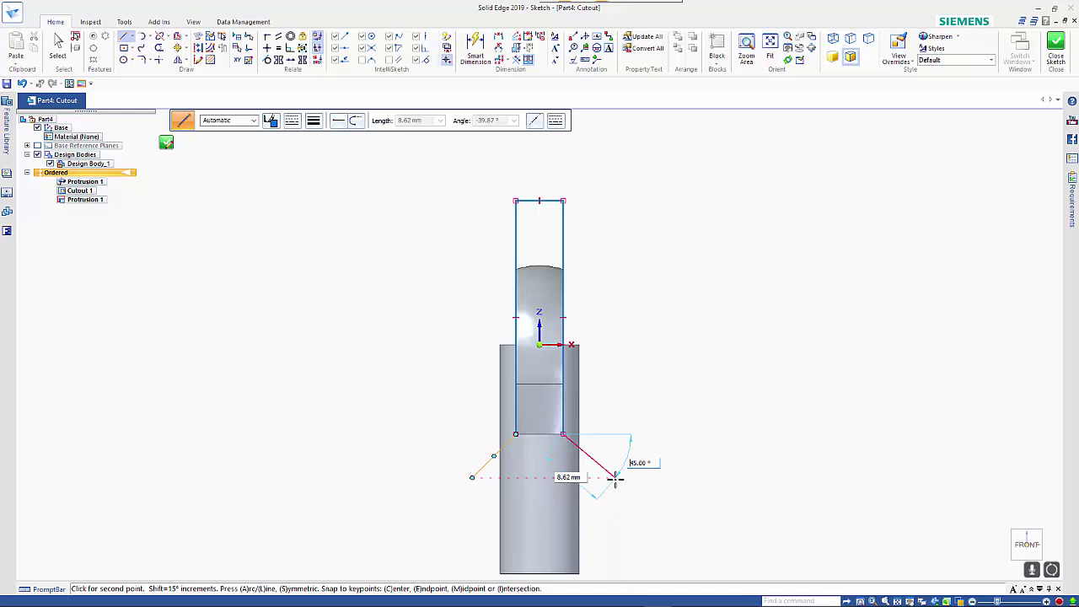
{"action": "key", "text": "Tab"}
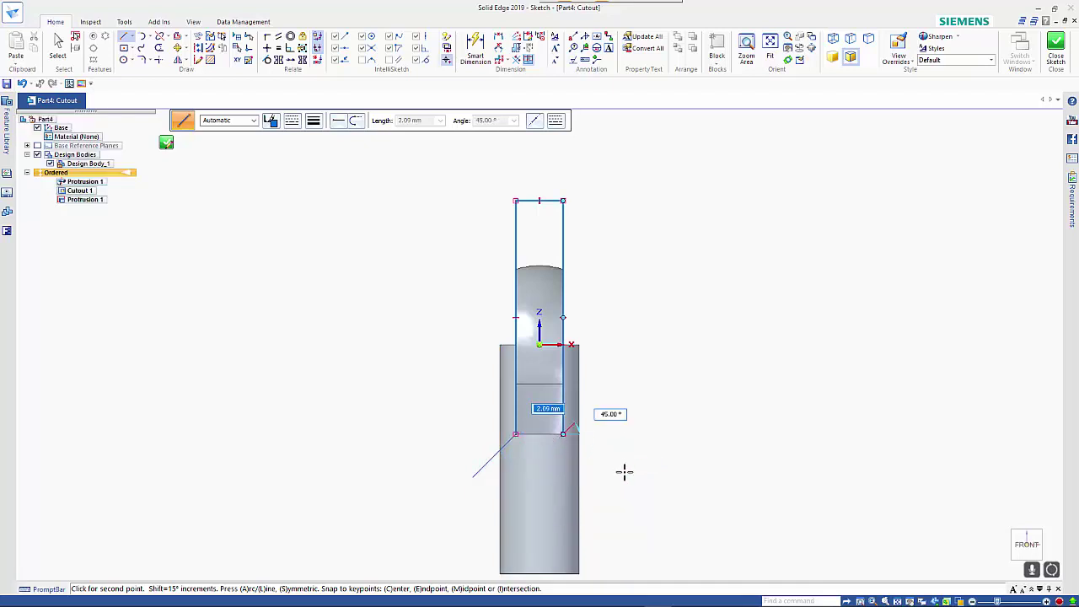
{"action": "key", "text": "Tab"}
{"action": "type", "text": "-45"}
{"action": "key", "text": "Tab"}
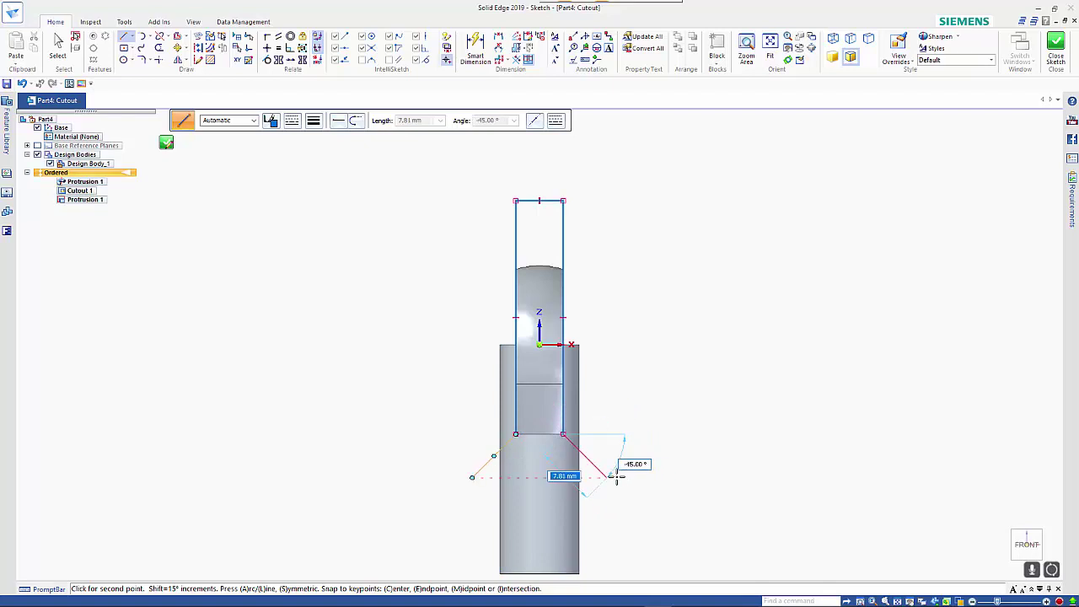
{"action": "left_click", "coordinate": [617, 477]}
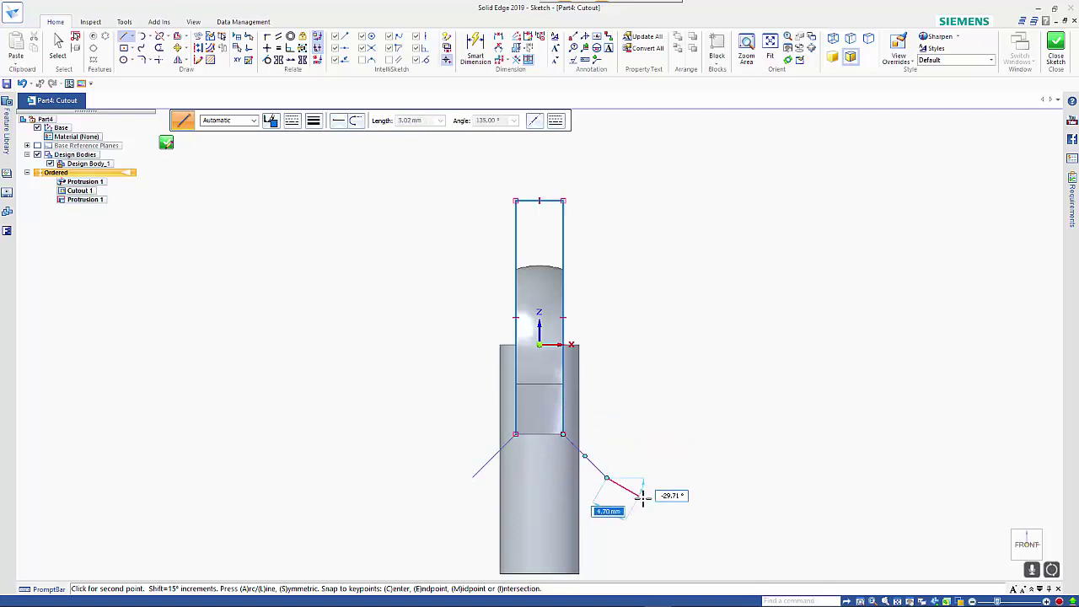
{"action": "right_click", "coordinate": [686, 531]}
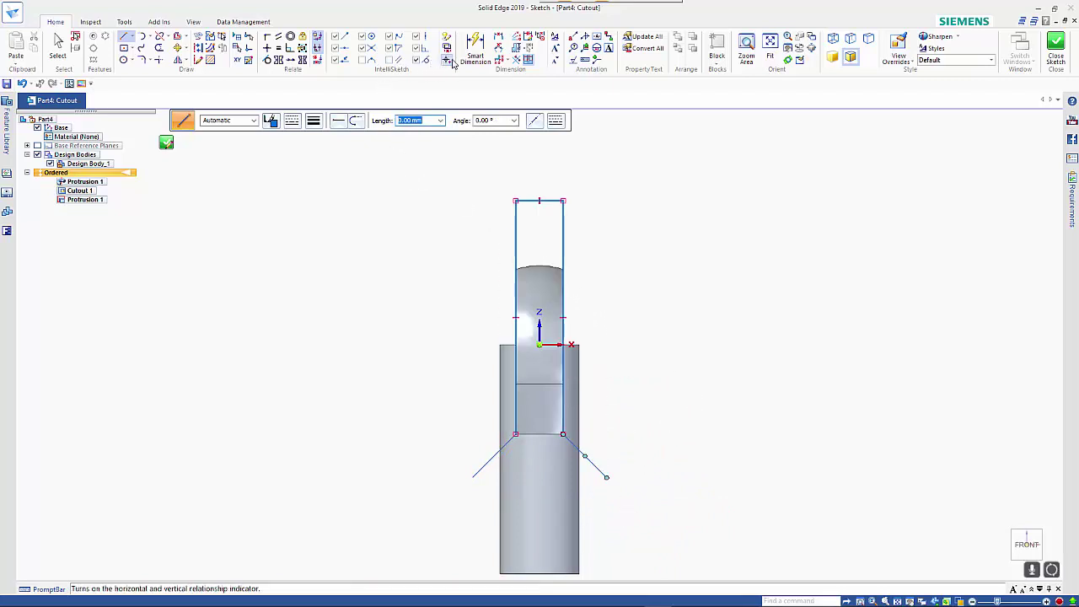
Dimension the top line 18,27 above the horizontal axis, then close the sketch.
{"action": "left_click", "coordinate": [473, 46]}
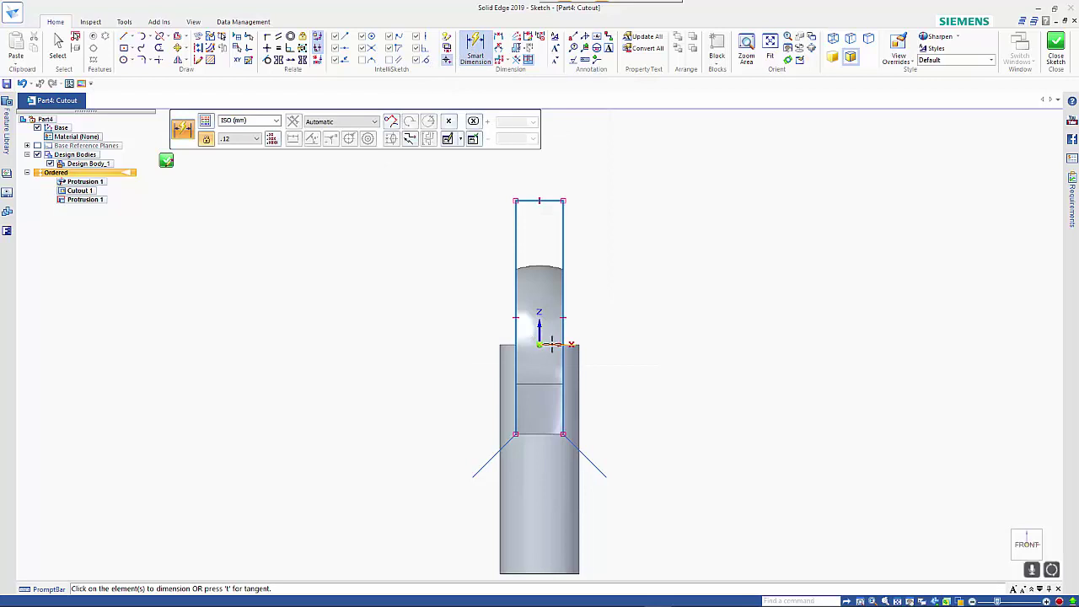
{"action": "left_click", "coordinate": [553, 200]}
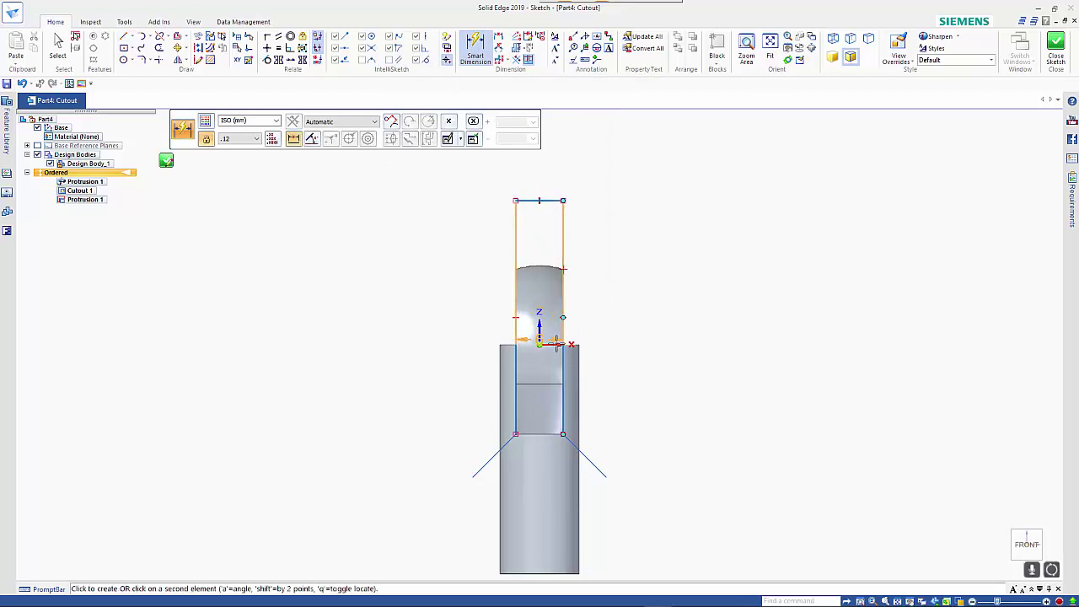
{"action": "left_click", "coordinate": [558, 345]}
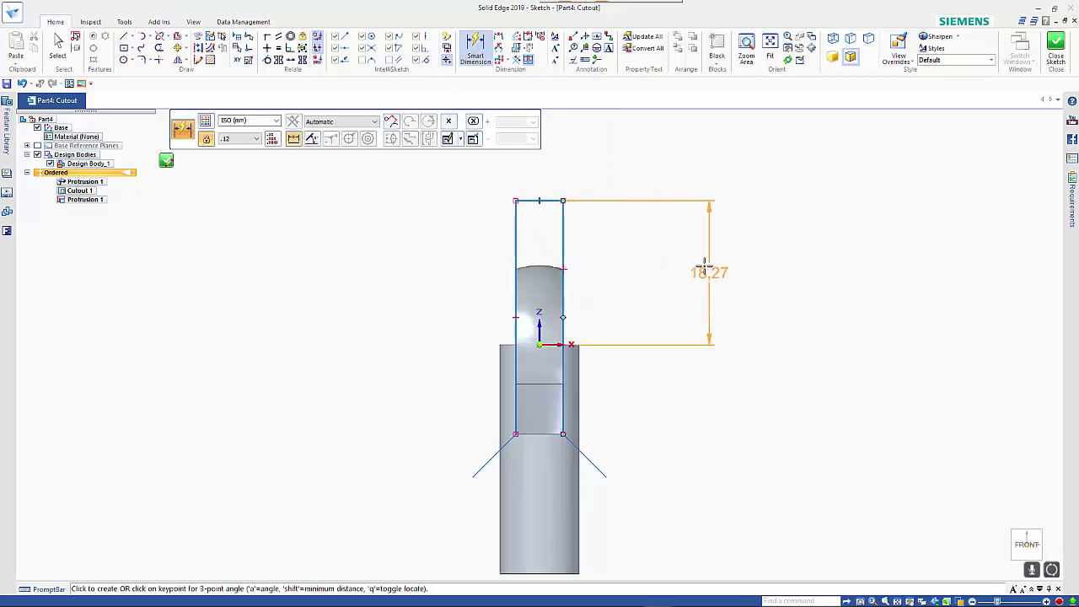
{"action": "left_click", "coordinate": [695, 247]}
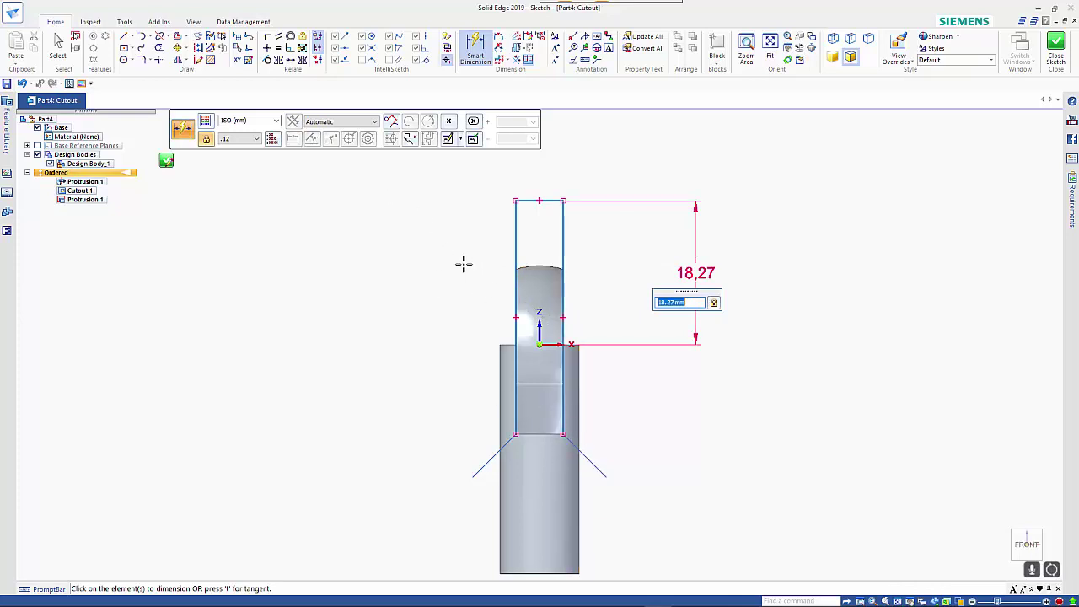
{"action": "left_click", "coordinate": [166, 162]}
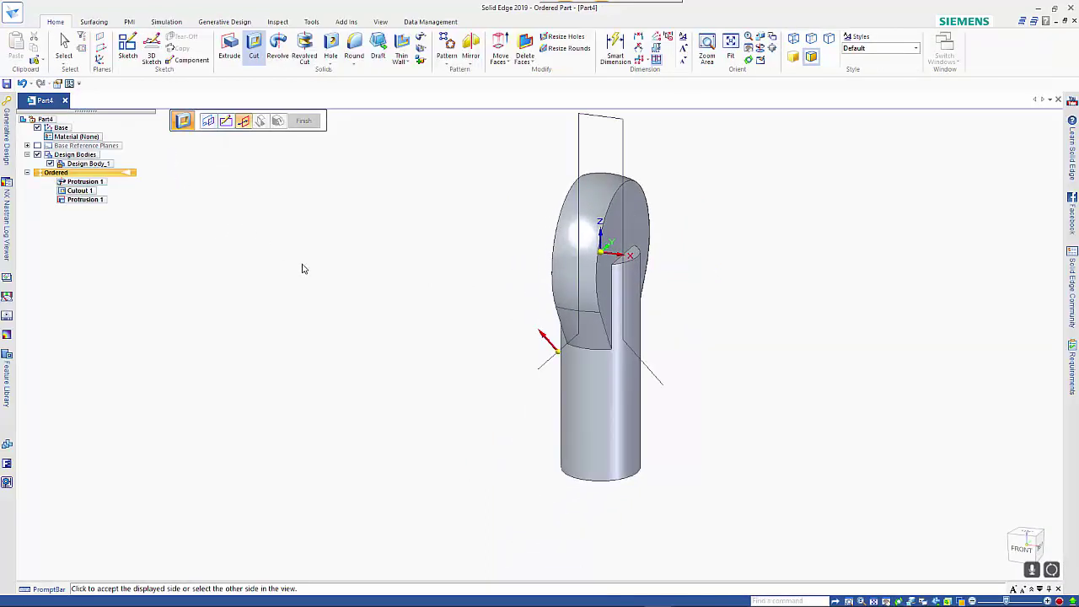
Accept the profile and remove the outer side to complete Cutout 2.
{"action": "left_click", "coordinate": [470, 228]}
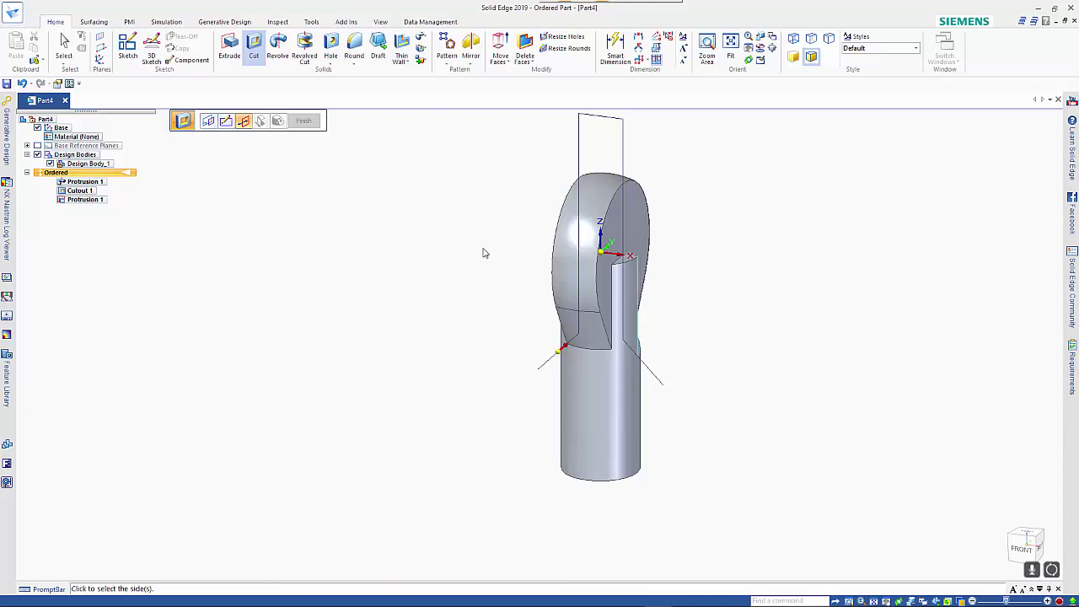
{"action": "left_click", "coordinate": [558, 356]}
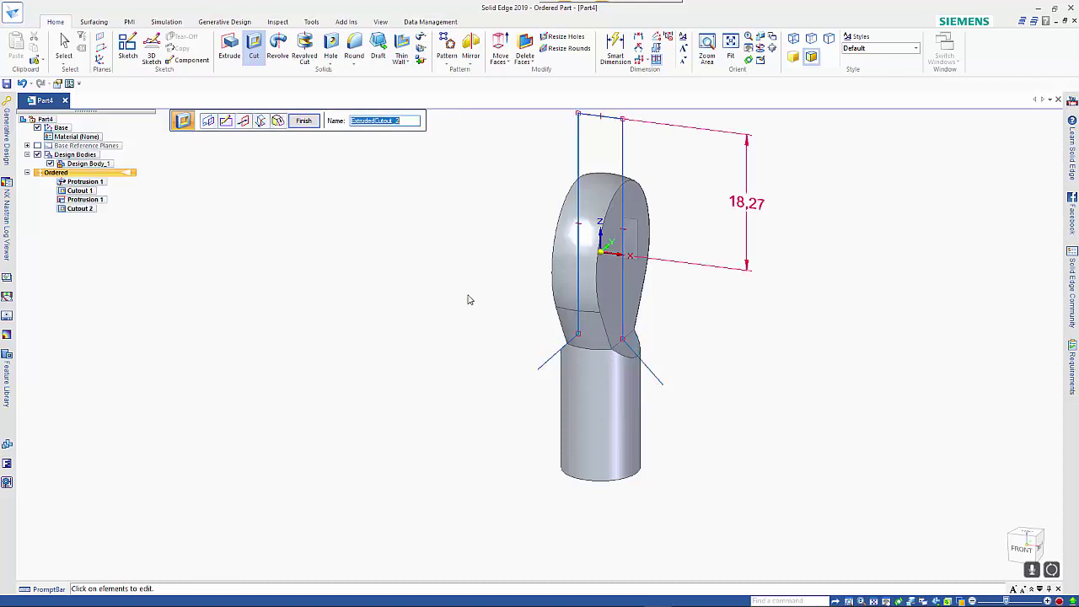
{"action": "key", "text": "Escape"}
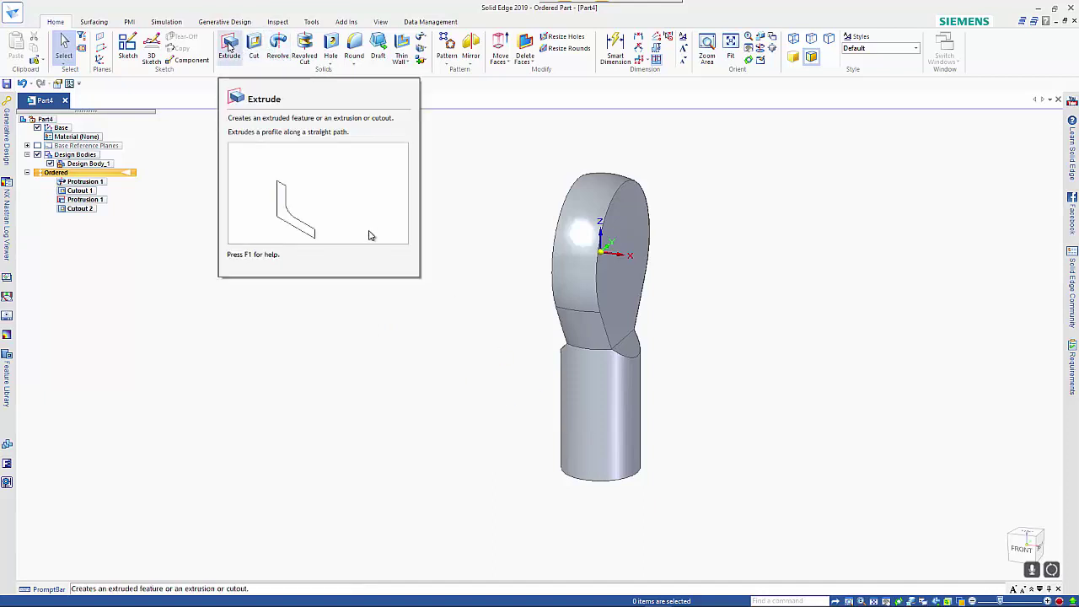
Start an extrusion sketch on a plane parallel to Plane (Base) at the shaft's bottom end.
{"action": "left_click", "coordinate": [229, 46]}
{"action": "left_click", "coordinate": [367, 123]}
{"action": "left_click", "coordinate": [370, 142]}
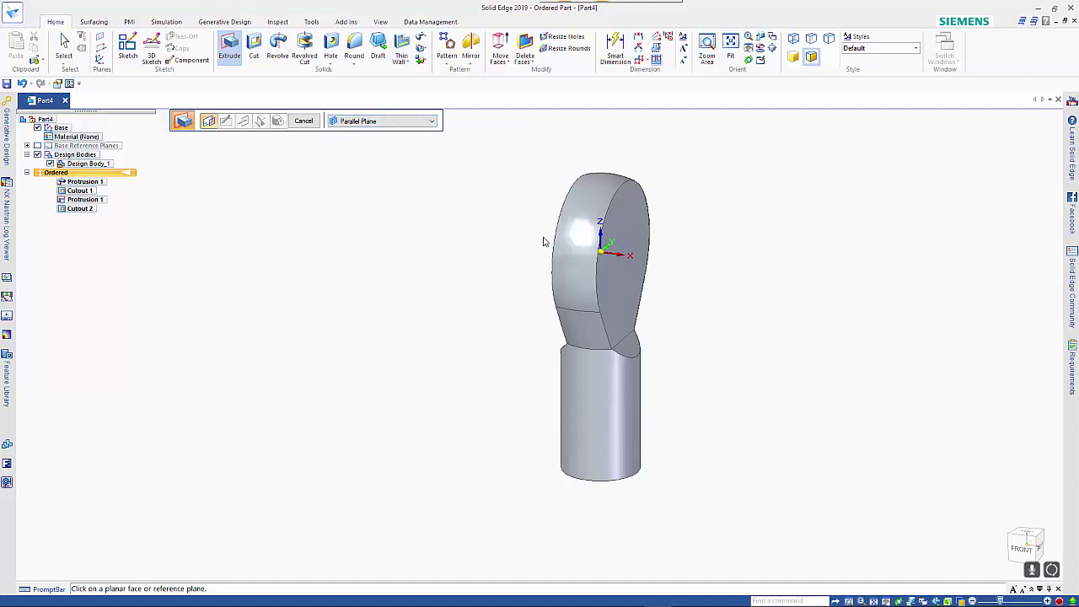
{"action": "right_click", "coordinate": [623, 253]}
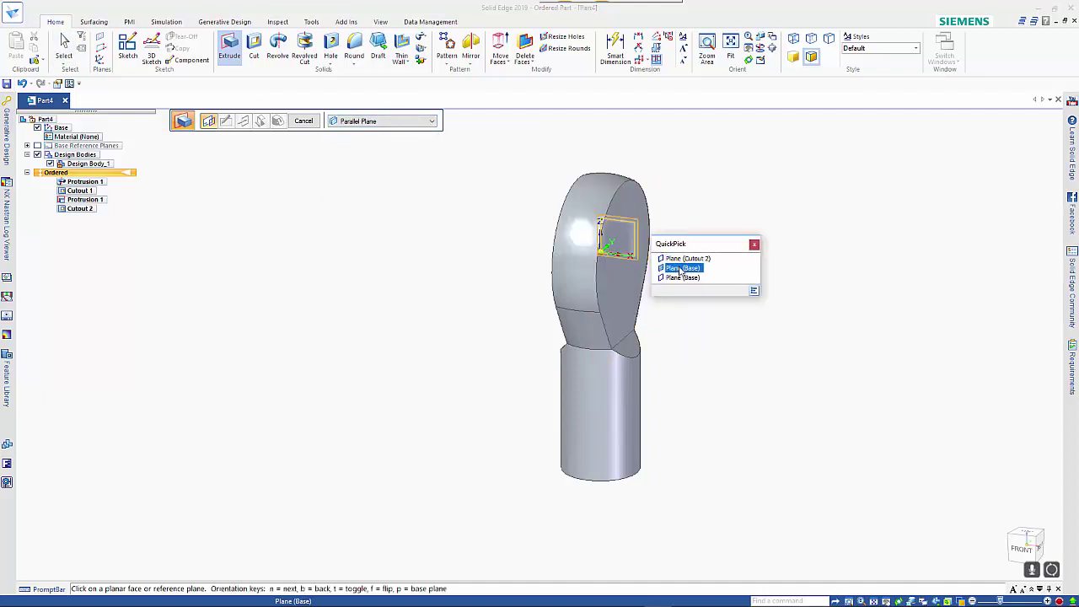
{"action": "left_click", "coordinate": [681, 278]}
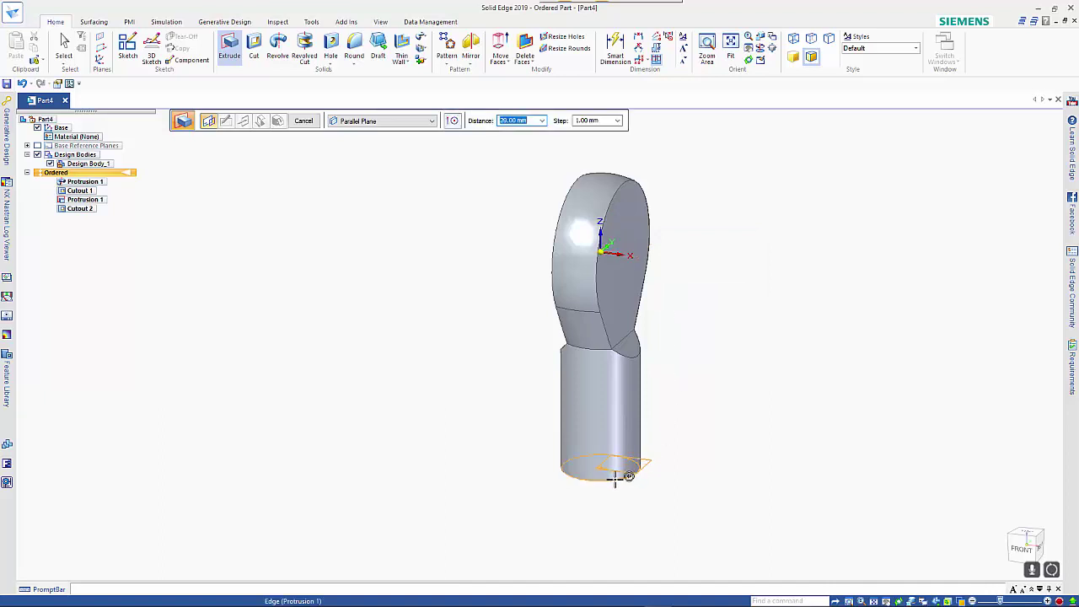
{"action": "left_click", "coordinate": [615, 476]}
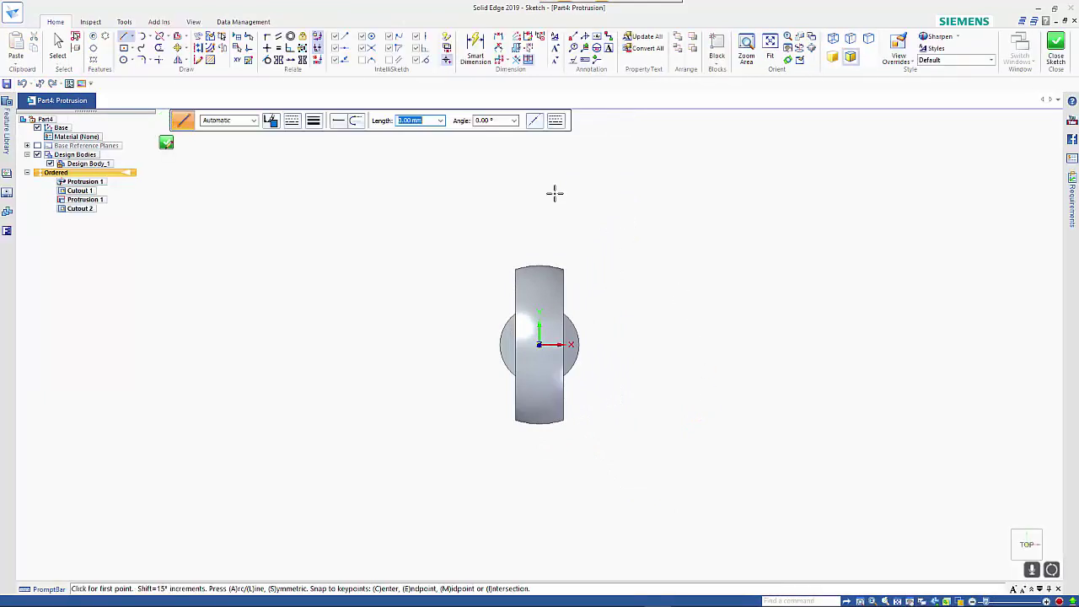
Sketch a Ø13 circle centred on the origin, add its diameter dimension, and exit the sketch.
{"action": "left_click", "coordinate": [123, 59]}
{"action": "left_click", "coordinate": [539, 344]}
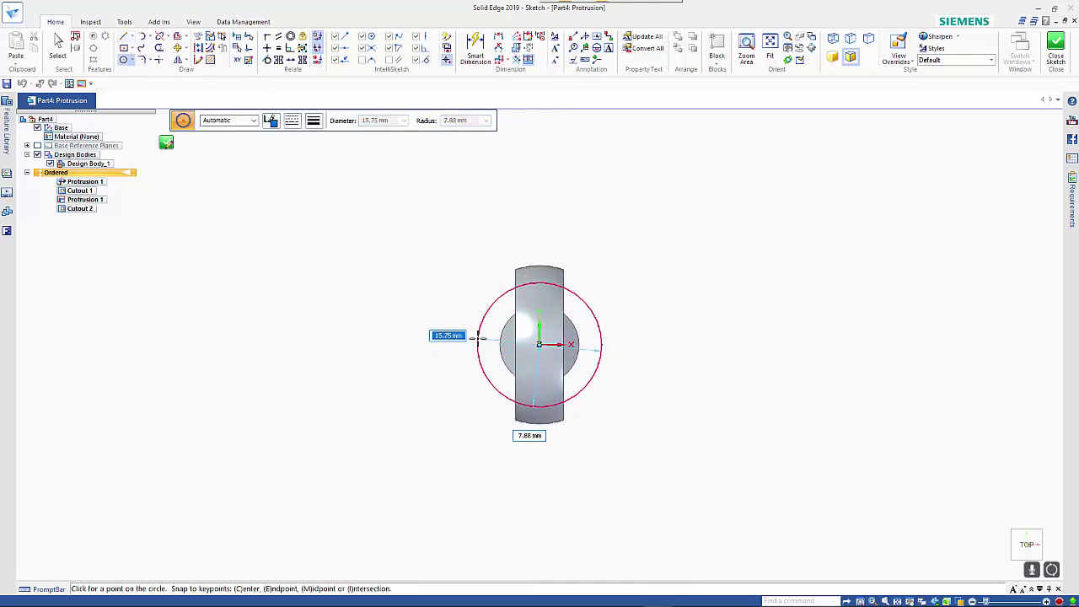
{"action": "type", "text": "13"}
{"action": "key", "text": "Return"}
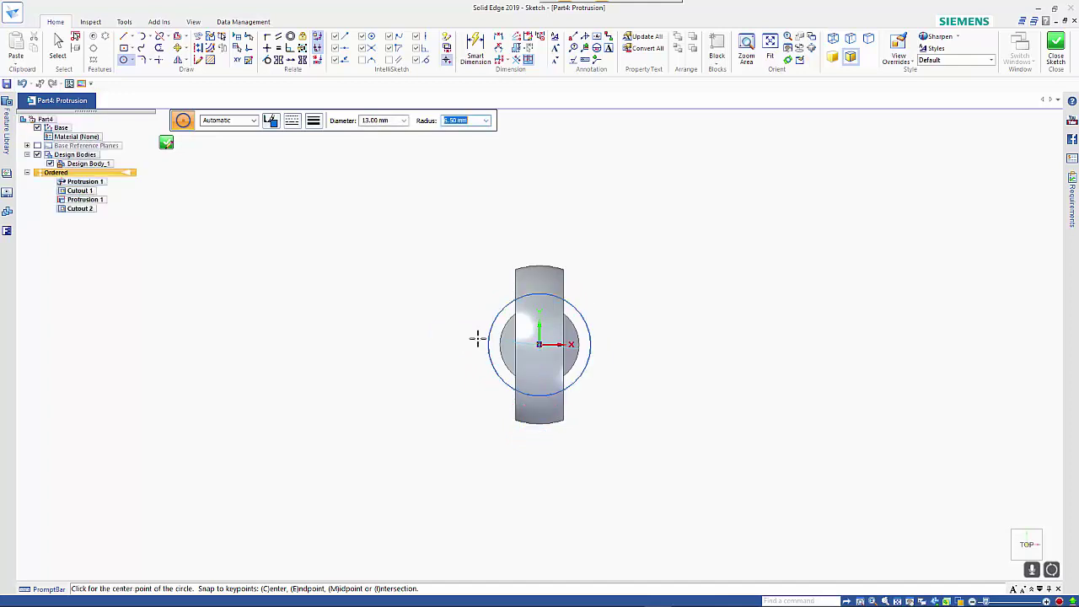
{"action": "left_click", "coordinate": [475, 48]}
{"action": "left_click", "coordinate": [580, 318]}
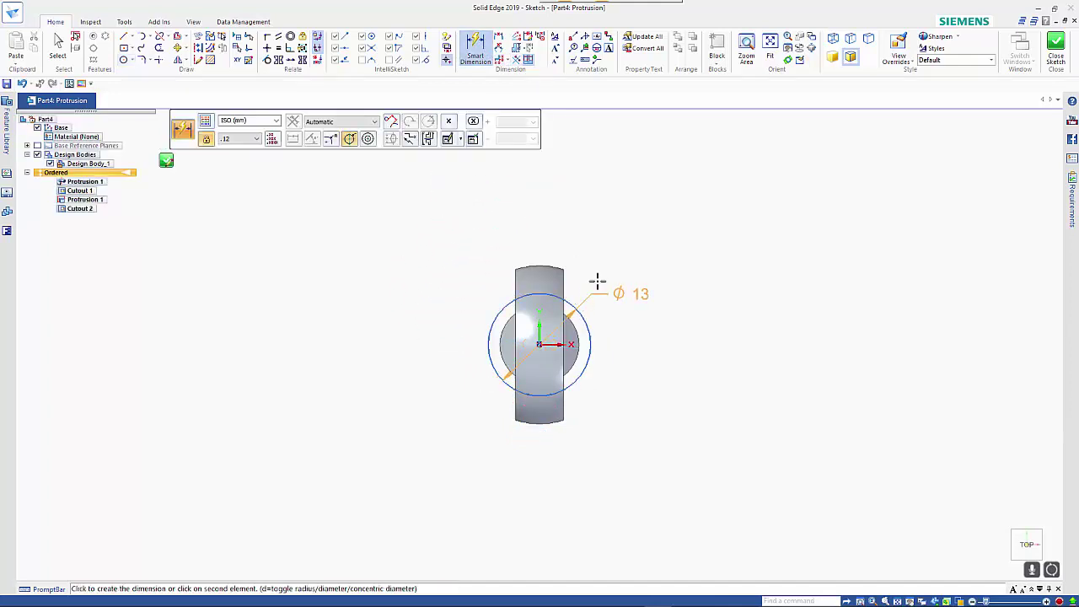
{"action": "left_click", "coordinate": [616, 253]}
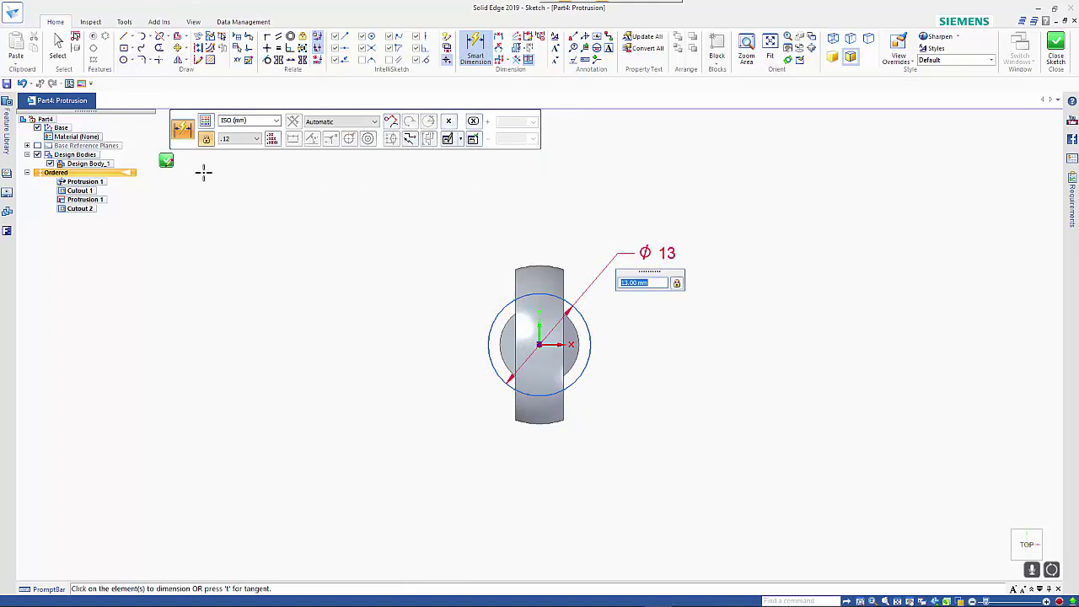
{"action": "key", "text": "Escape"}
{"action": "key", "text": "Escape"}
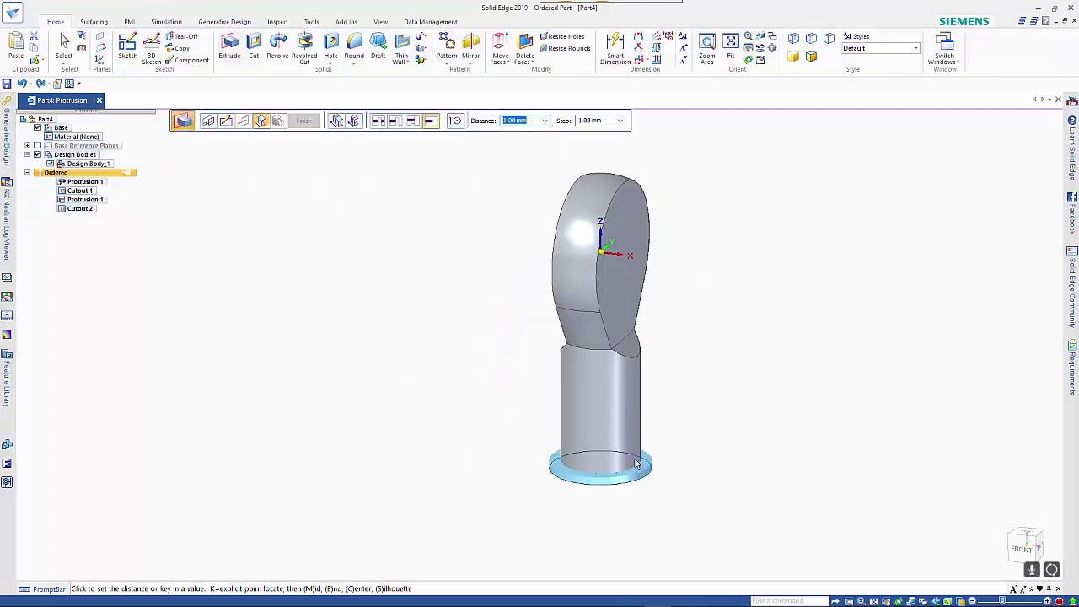
Extrude the Ø13 circle 5 mm toward the chosen side to form the collar.
{"action": "type", "text": "5"}
{"action": "key", "text": "Return"}
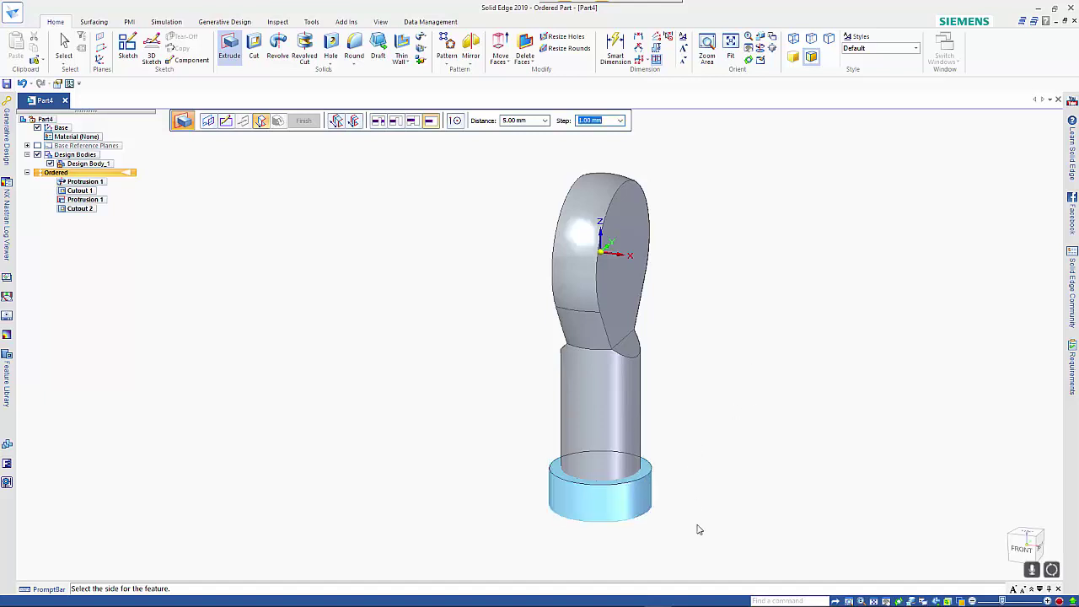
{"action": "left_click", "coordinate": [719, 448]}
{"action": "right_click", "coordinate": [718, 448]}
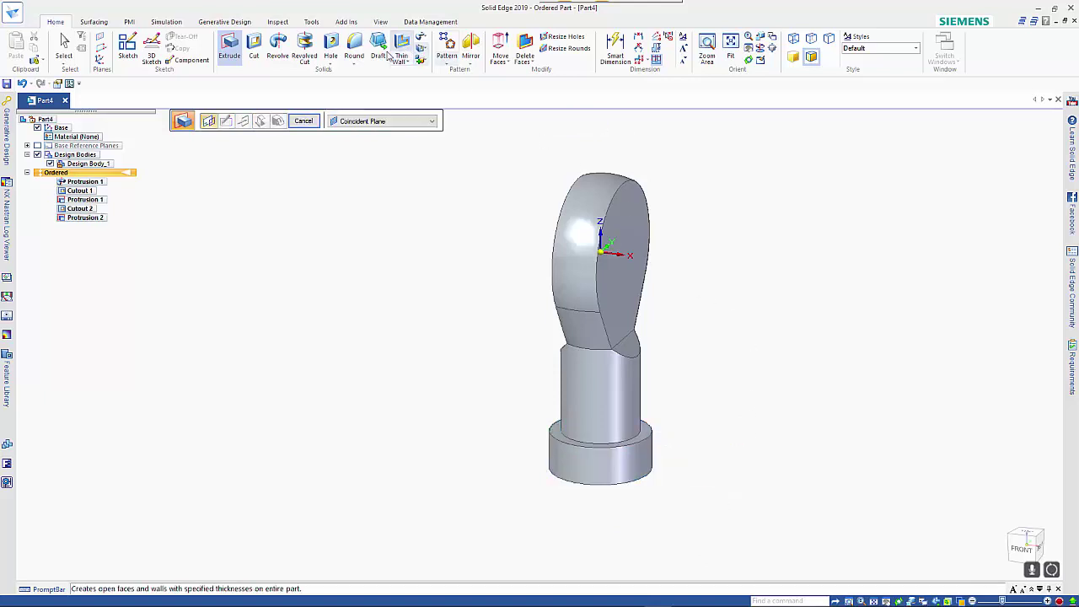
Chamfer the collar edge where it meets the shank with a 1.5 mm setback.
{"action": "left_click", "coordinate": [354, 62]}
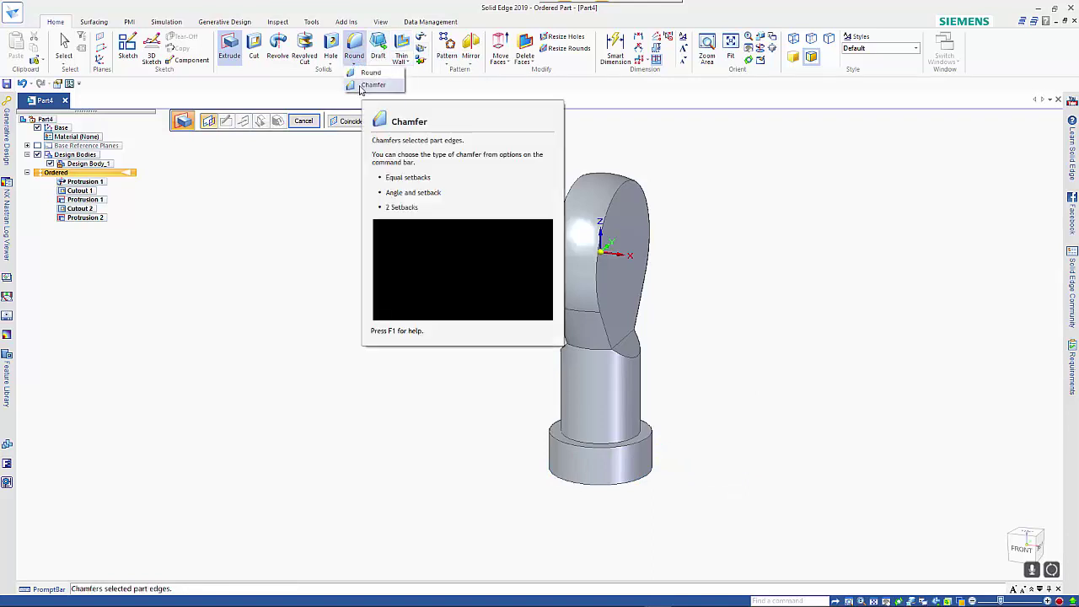
{"action": "left_click", "coordinate": [373, 85]}
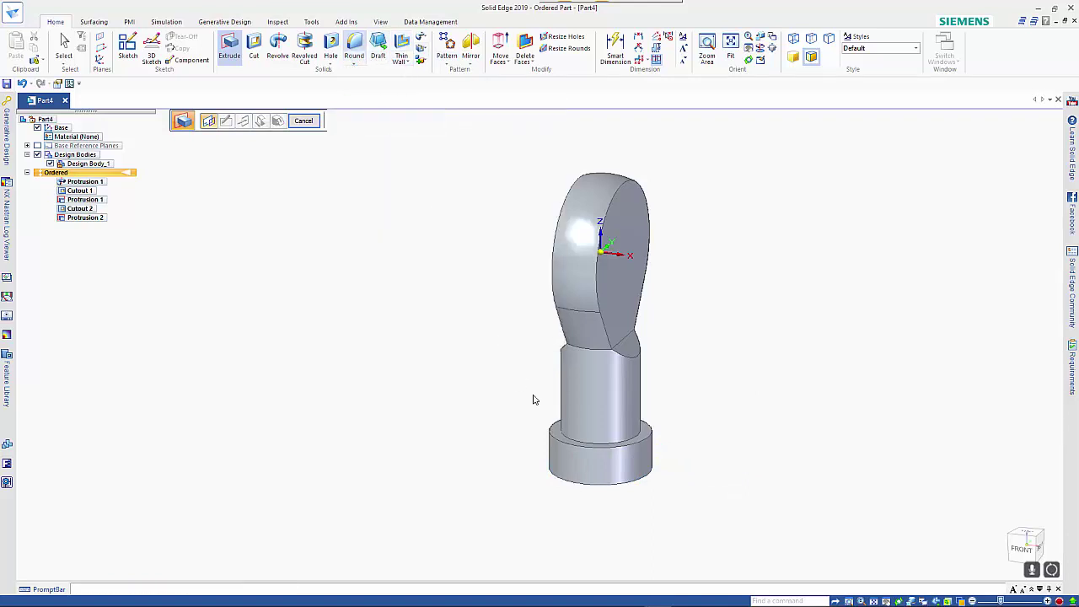
{"action": "left_click", "coordinate": [649, 428]}
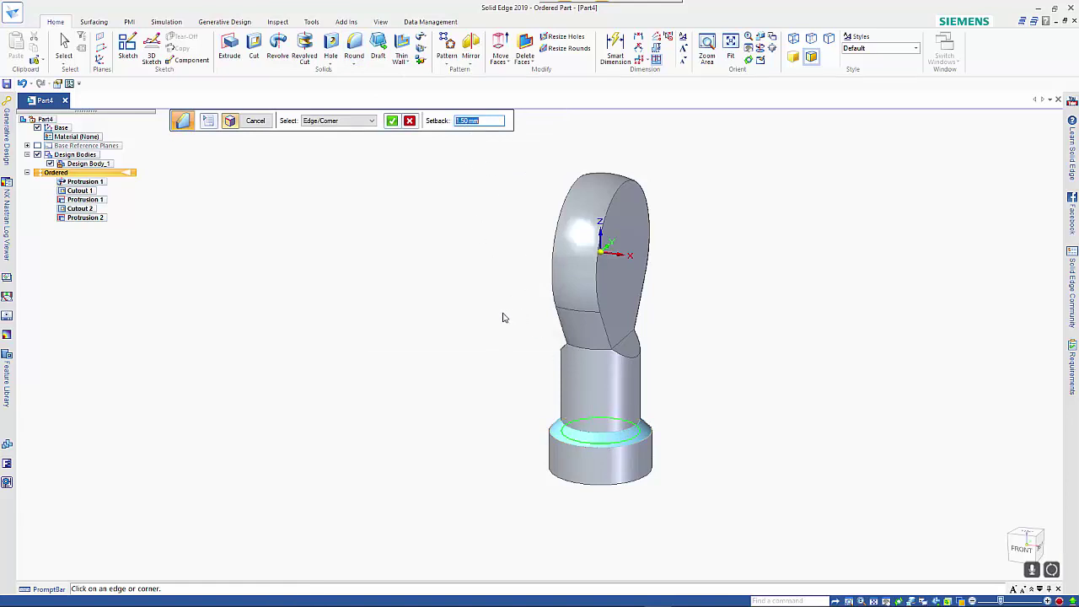
{"action": "key", "text": "Return"}
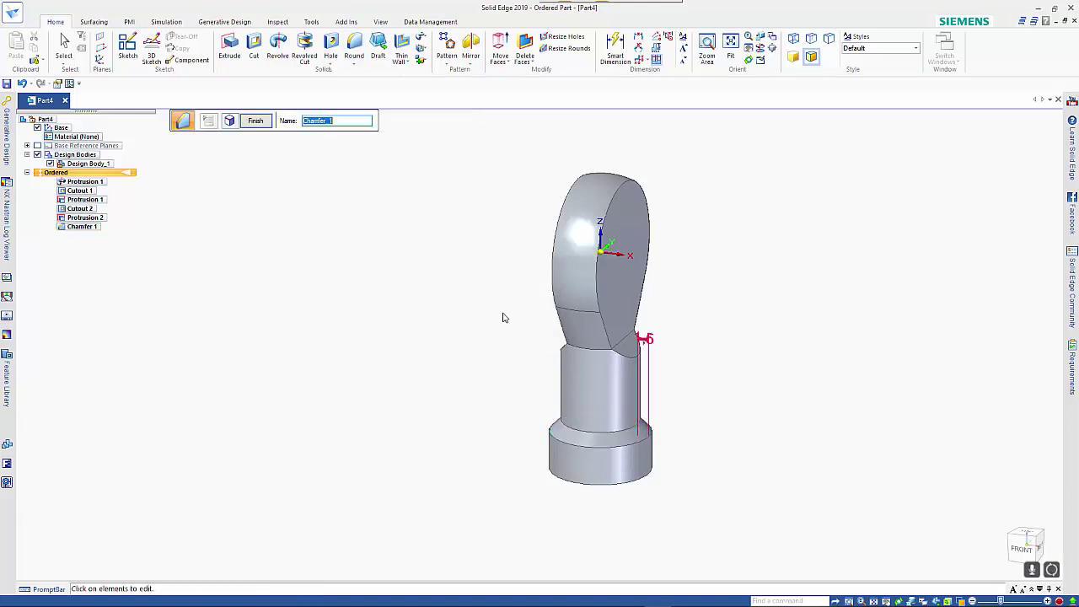
{"action": "key", "text": "Return"}
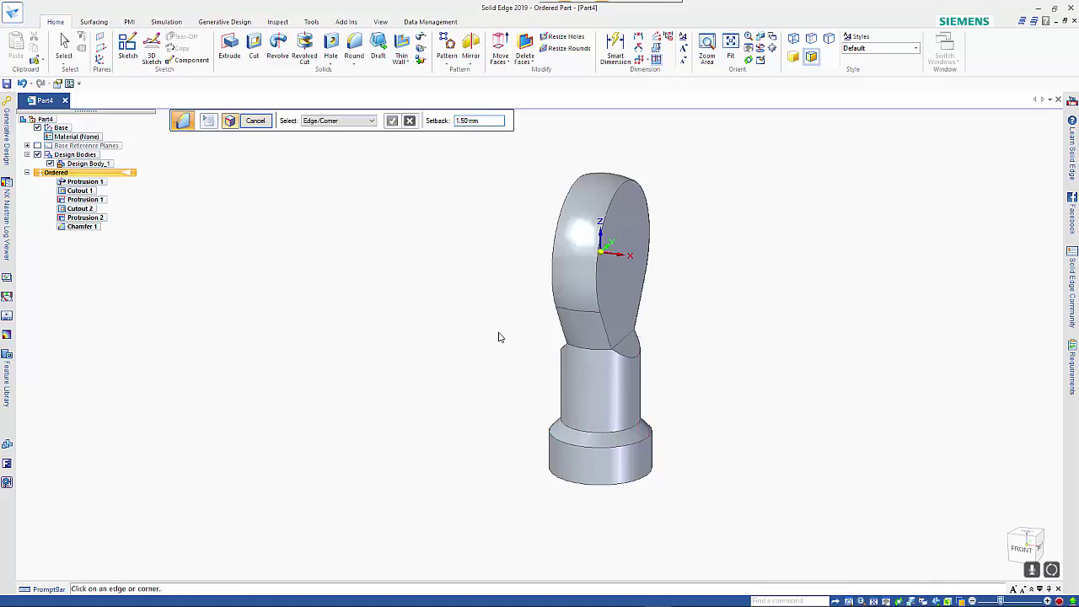
{"action": "key", "text": "Escape"}
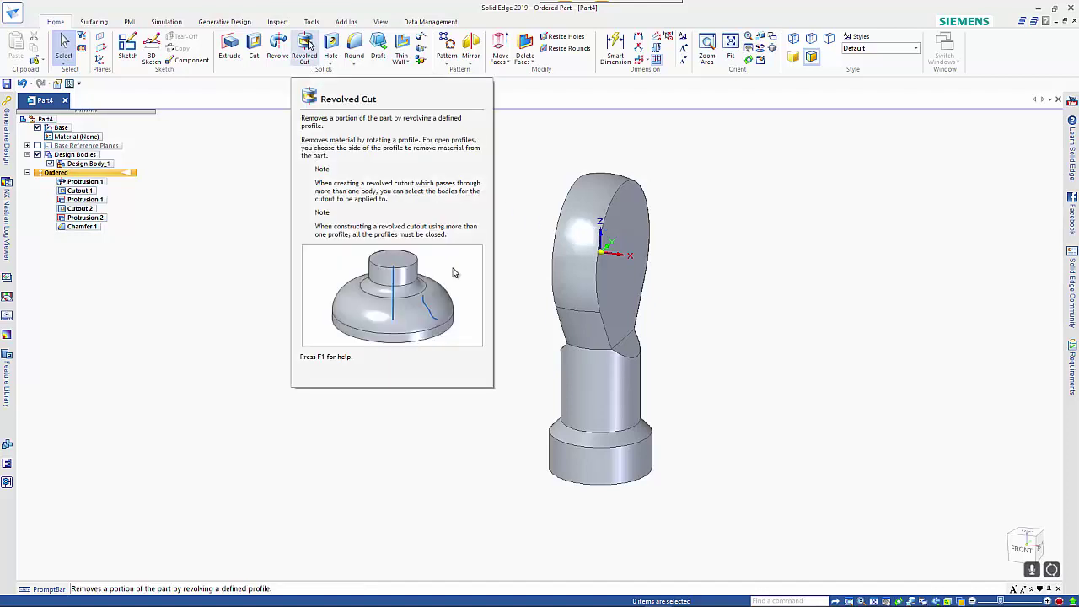
Start a revolved cut on the plane through the eye and draw a circle at the origin.
{"action": "left_click", "coordinate": [304, 47]}
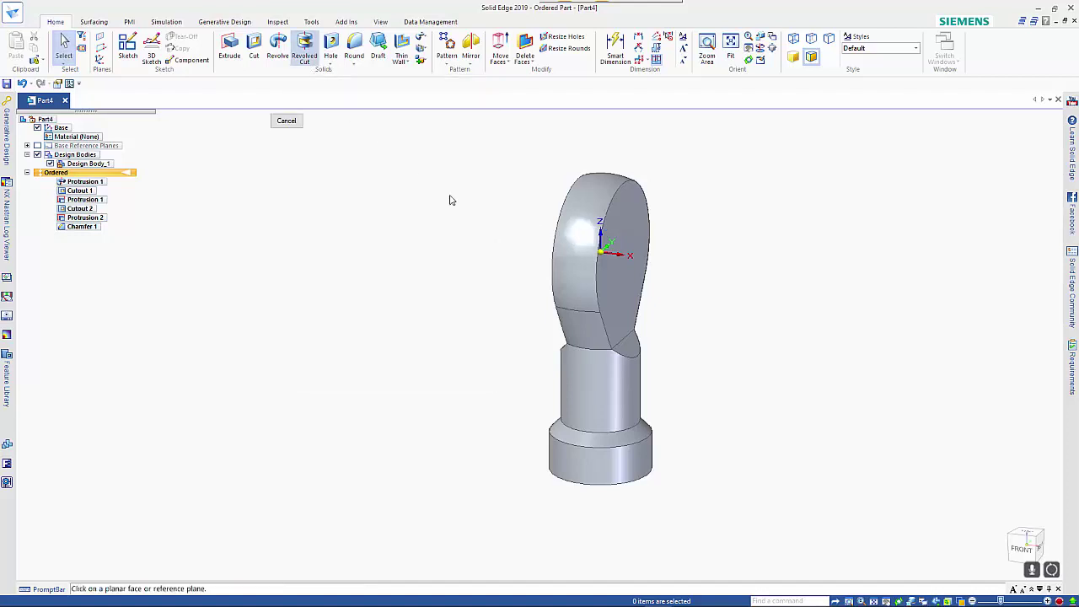
{"action": "left_click", "coordinate": [631, 256]}
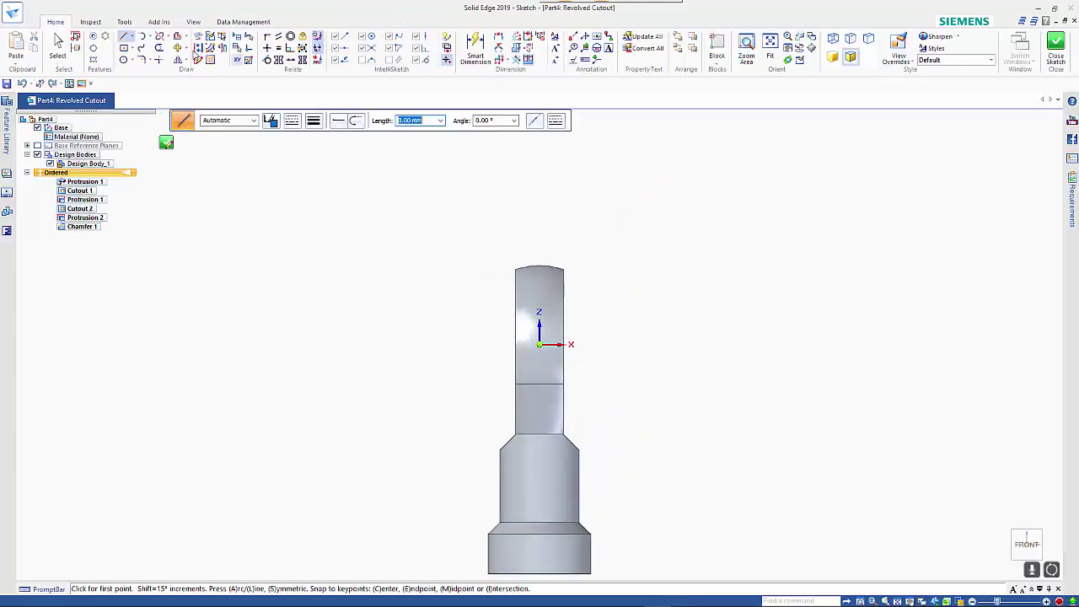
{"action": "left_click", "coordinate": [123, 59]}
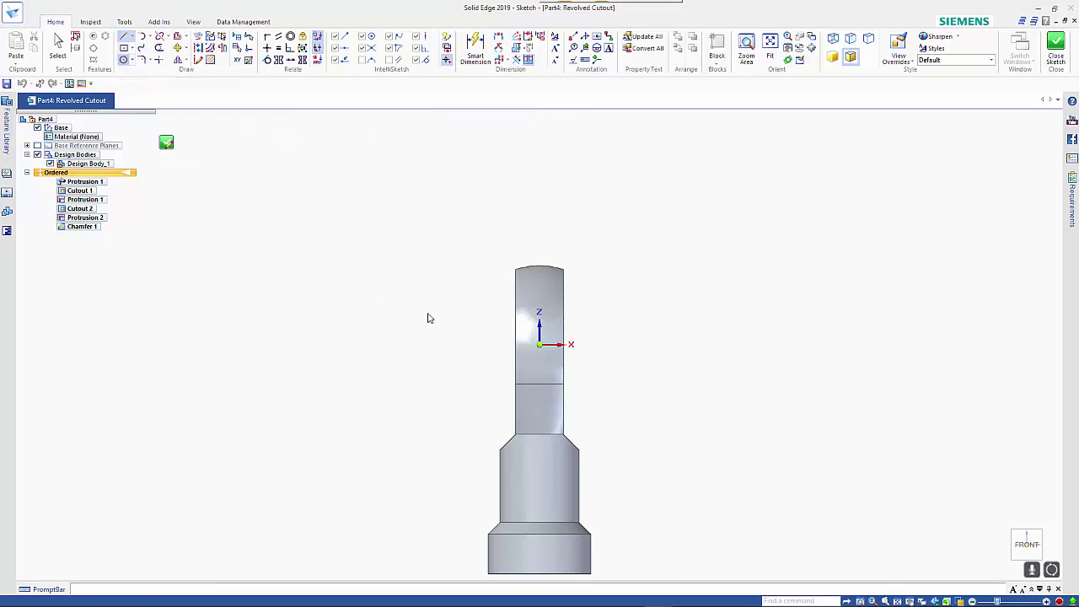
{"action": "left_click", "coordinate": [539, 345]}
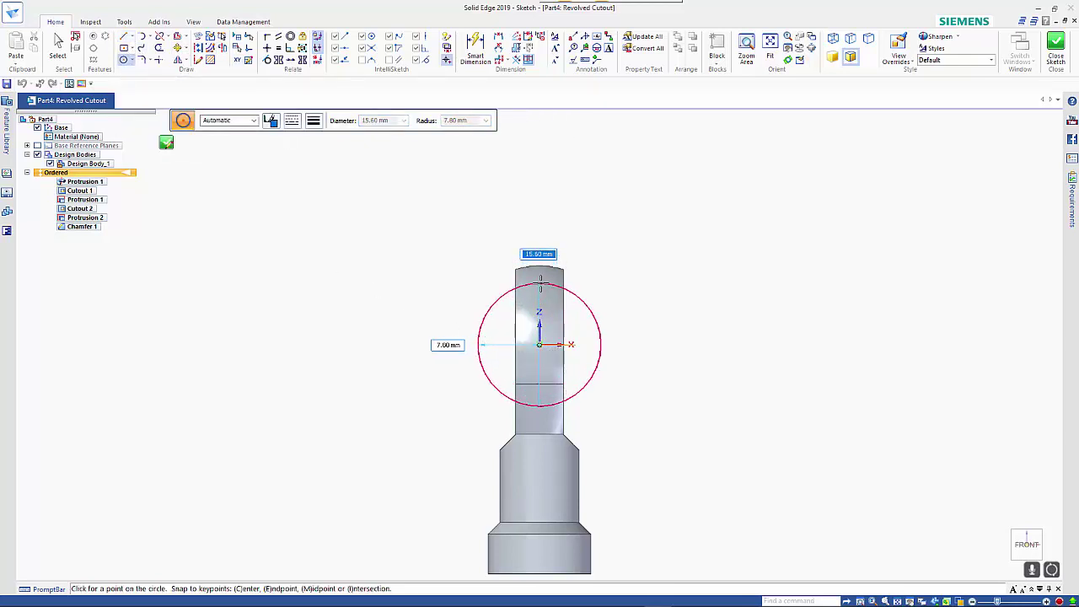
{"action": "left_click", "coordinate": [541, 284]}
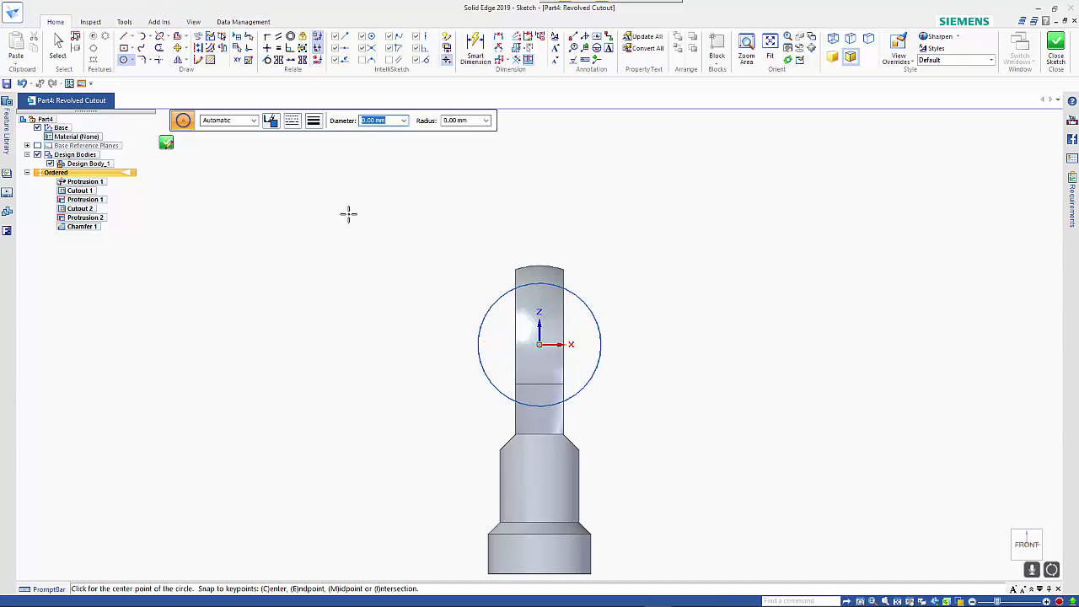
{"action": "left_click", "coordinate": [476, 47]}
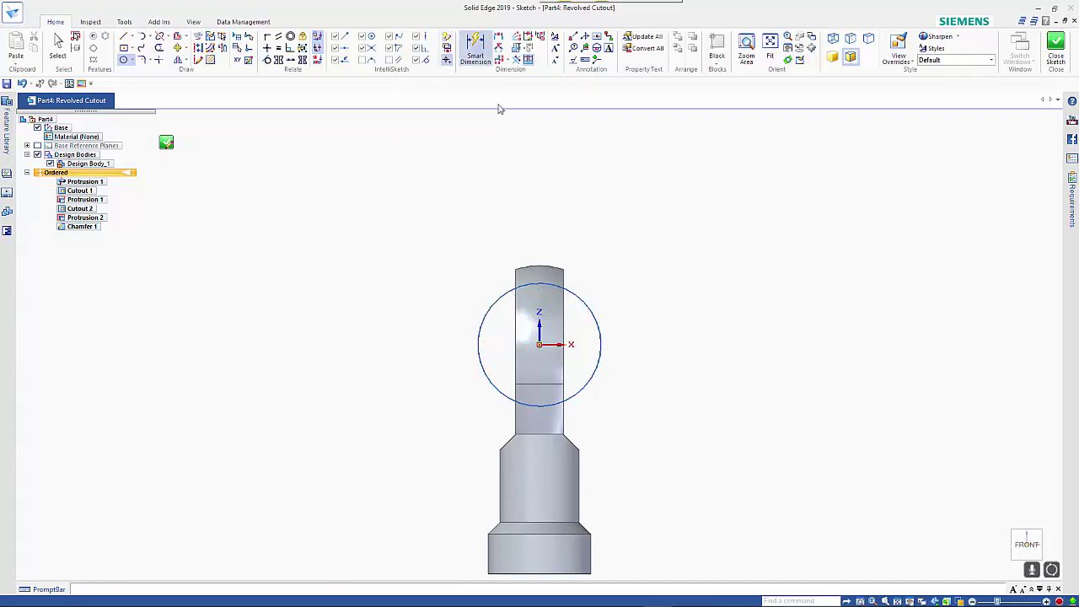
{"action": "left_click", "coordinate": [584, 301]}
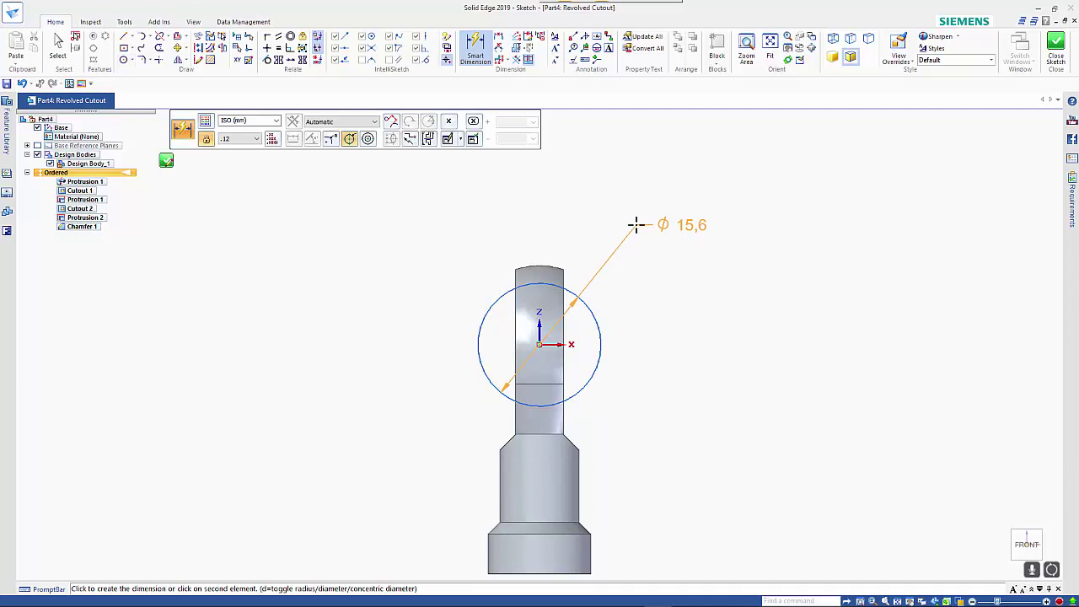
{"action": "key", "text": "Escape"}
{"action": "key", "text": "Escape"}
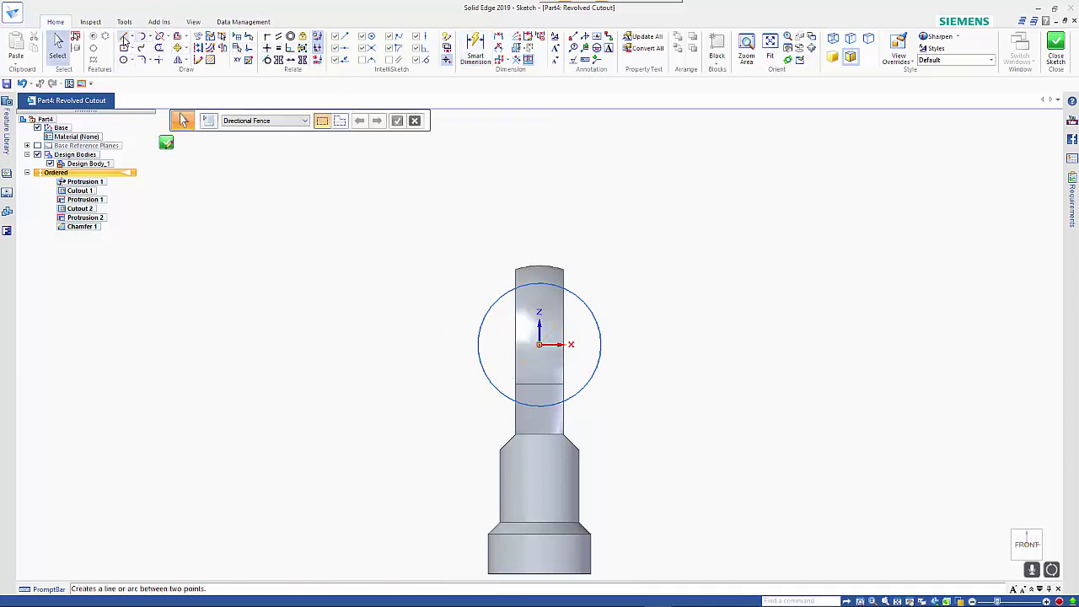
Draw a horizontal line across the circle and trim away its lower half.
{"action": "left_click", "coordinate": [124, 38]}
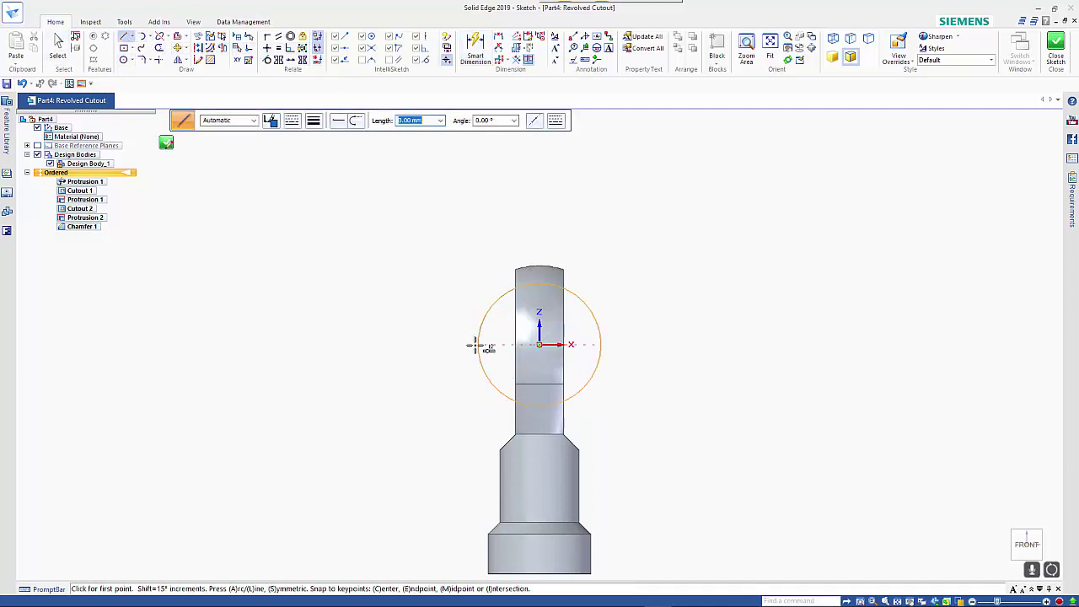
{"action": "left_click", "coordinate": [476, 344]}
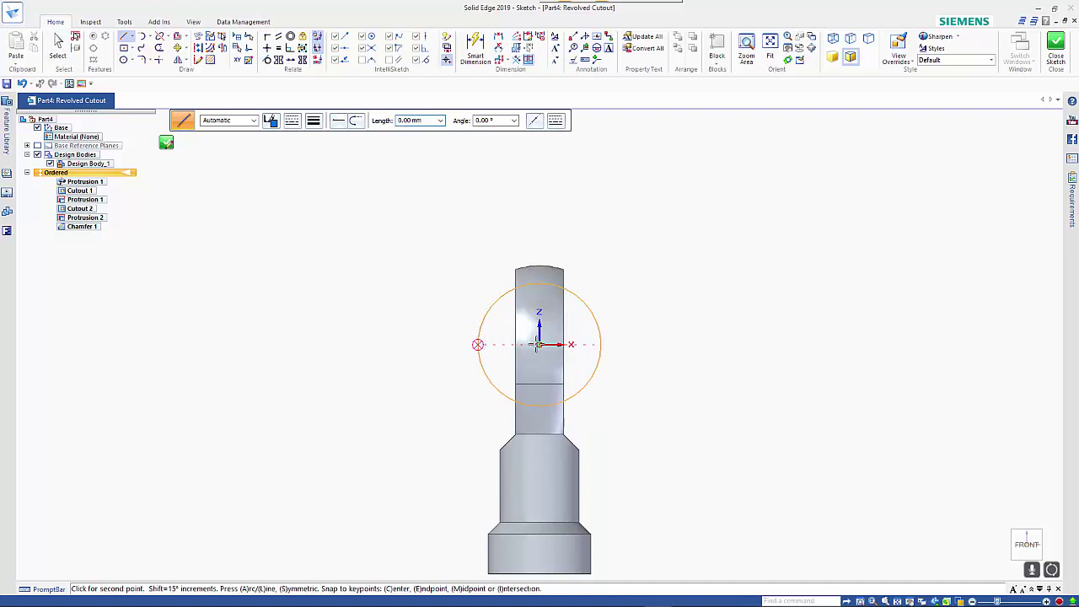
{"action": "left_click", "coordinate": [602, 344]}
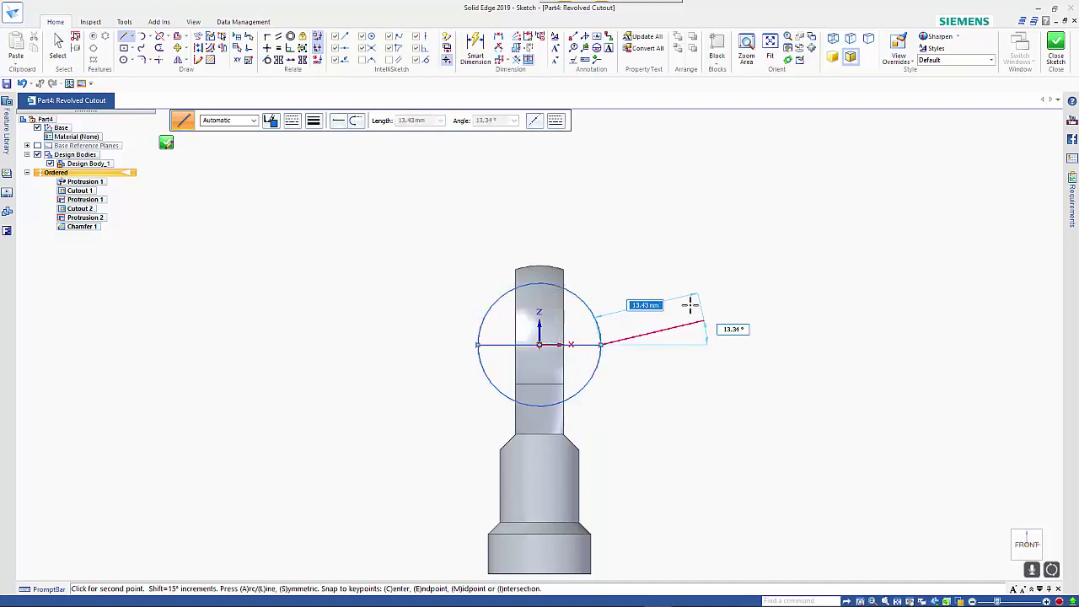
{"action": "left_click", "coordinate": [158, 47]}
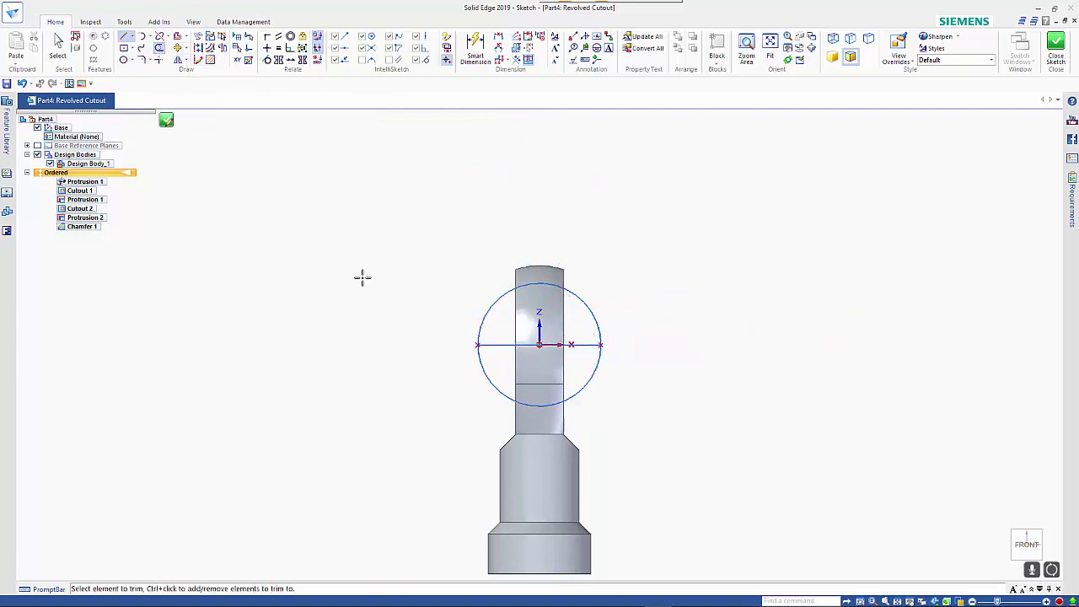
{"action": "left_click", "coordinate": [485, 380]}
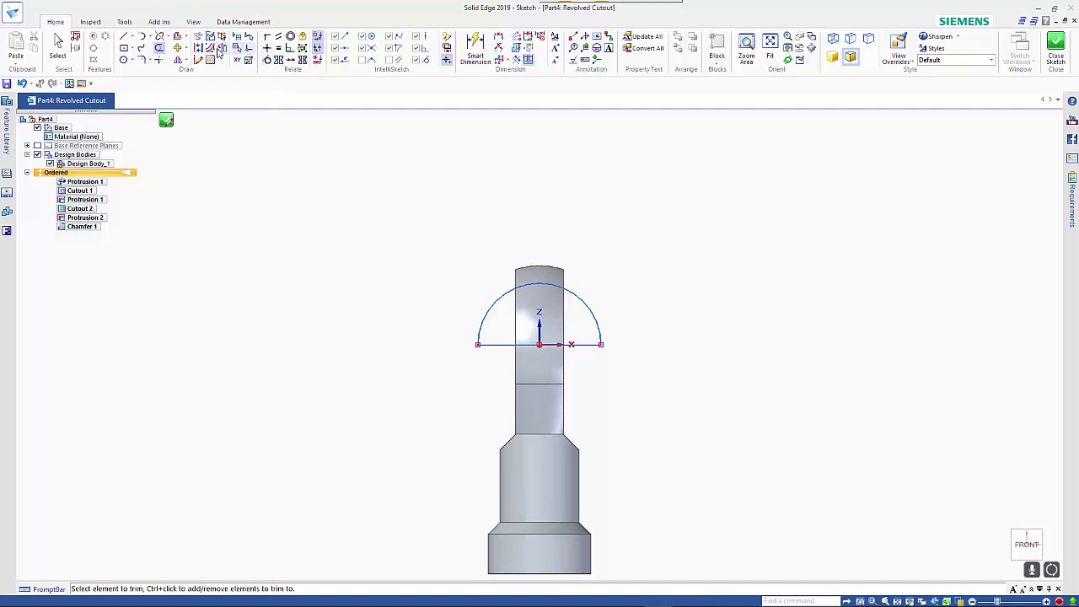
{"action": "left_click", "coordinate": [223, 48]}
{"action": "key", "text": "Escape"}
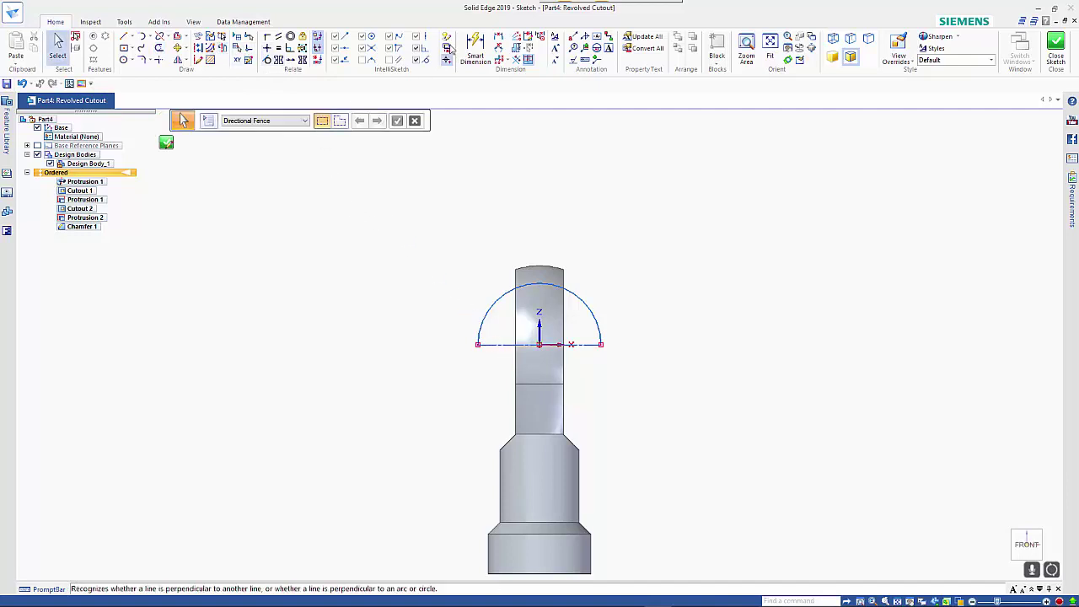
Dimension the remaining arc as a Ø15,6 diameter.
{"action": "left_click", "coordinate": [475, 47]}
{"action": "left_click", "coordinate": [588, 298]}
{"action": "left_click", "coordinate": [349, 139]}
{"action": "left_click", "coordinate": [646, 264]}
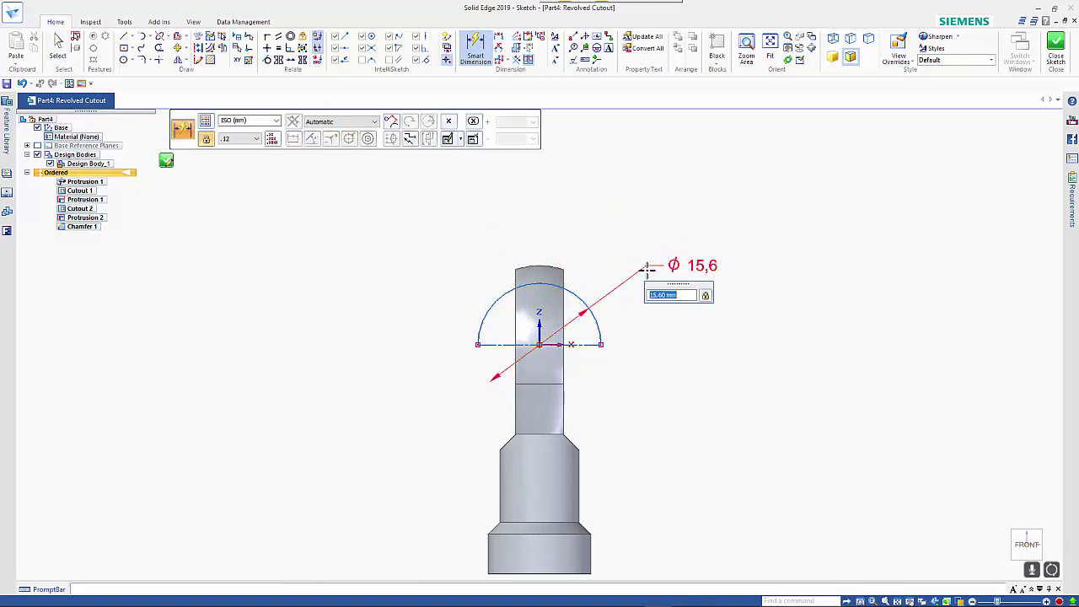
{"action": "key", "text": "Escape"}
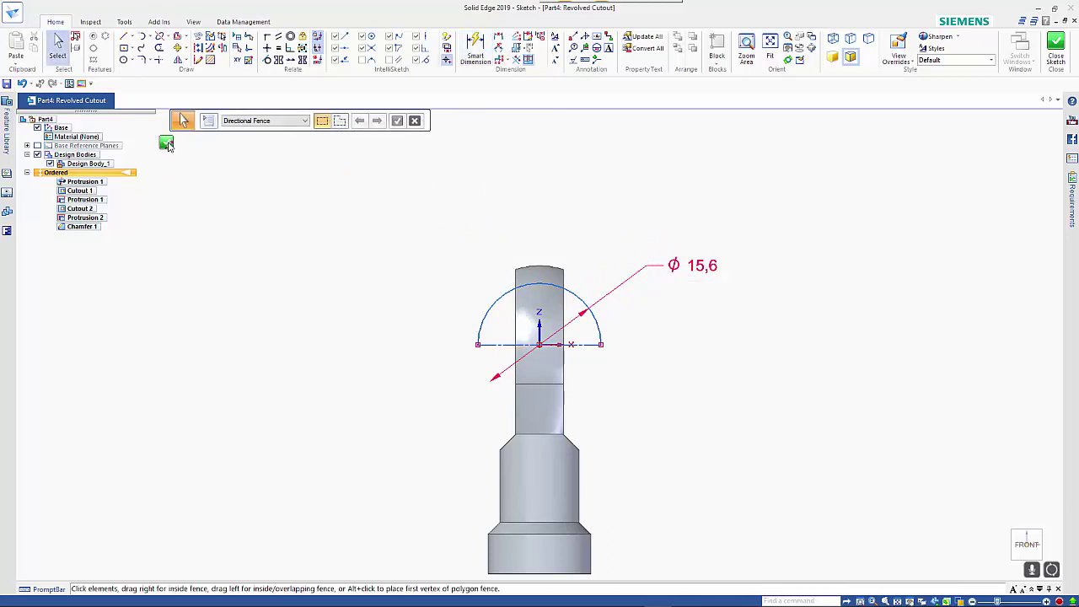
Finish the revolved cut a full 360° through the eye, then pan and orbit the view.
{"action": "left_click", "coordinate": [167, 145]}
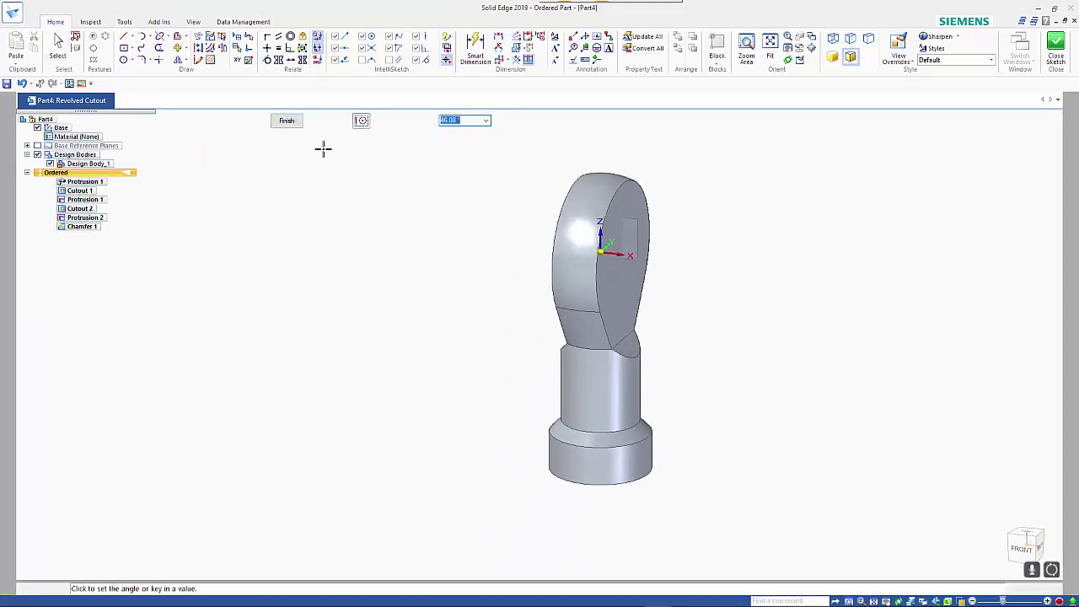
{"action": "left_click", "coordinate": [386, 122]}
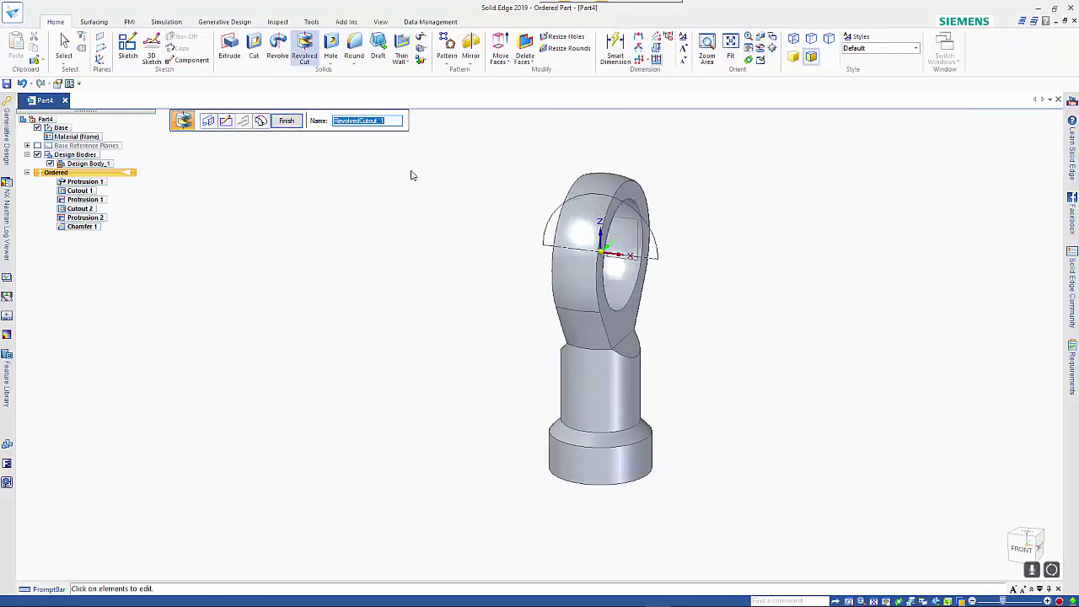
{"action": "key", "text": "Return"}
{"action": "key", "text": "Escape"}
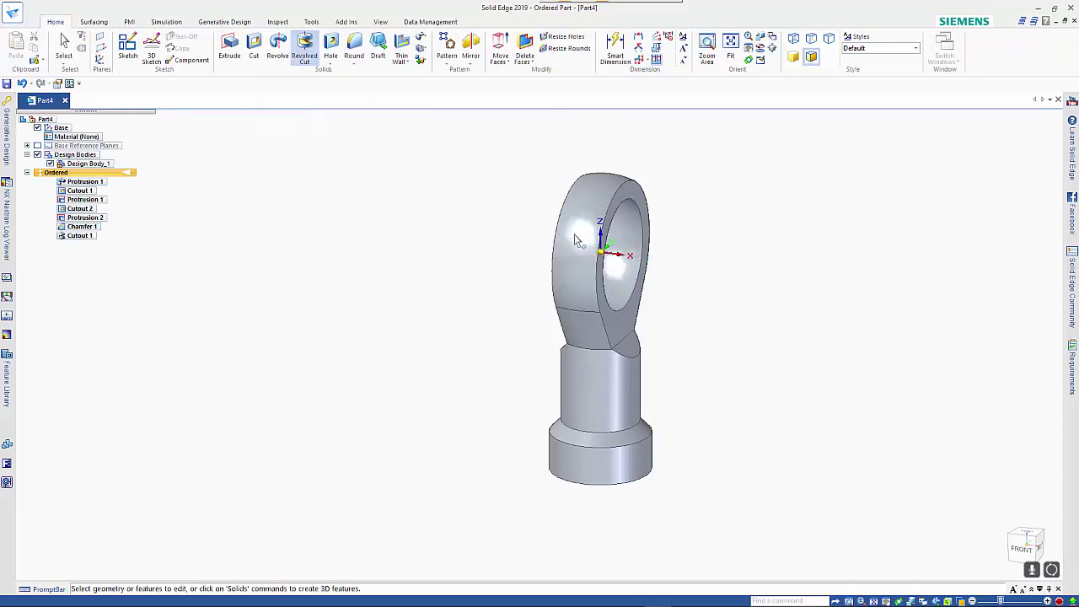
{"action": "mouse_move", "coordinate": [802, 267]}
{"action": "middle_mouse_down", "text": "shift"}
{"action": "mouse_move", "coordinate": [619, 250]}
{"action": "mouse_move", "coordinate": [523, 271]}
{"action": "mouse_move", "coordinate": [498, 295]}
{"action": "mouse_move", "coordinate": [469, 444]}
{"action": "middle_mouse_up", "text": "shift"}
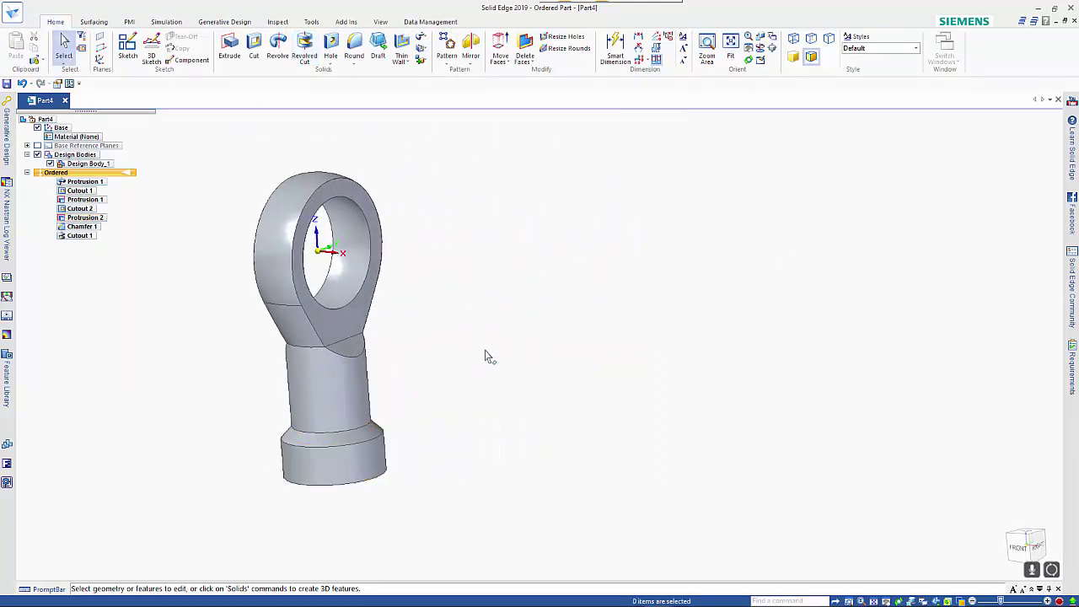
{"action": "mouse_move", "coordinate": [486, 357]}
{"action": "middle_mouse_down"}
{"action": "mouse_move", "coordinate": [501, 366]}
{"action": "mouse_move", "coordinate": [486, 301]}
{"action": "middle_mouse_up"}
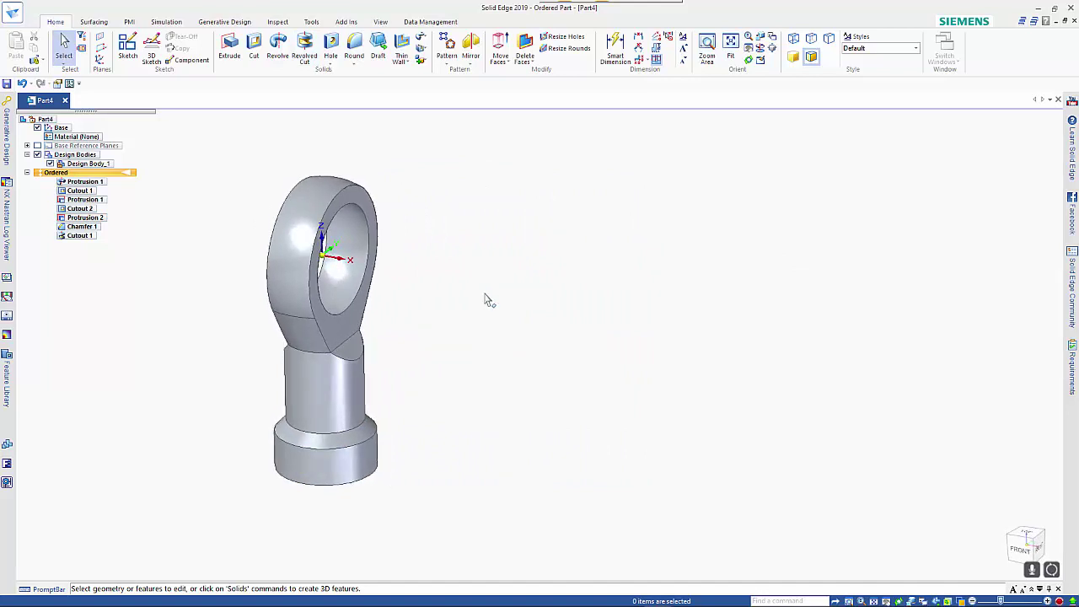
Open the Variables table from Tools and compare it against the catalogue photo.
{"action": "left_click", "coordinate": [312, 21]}
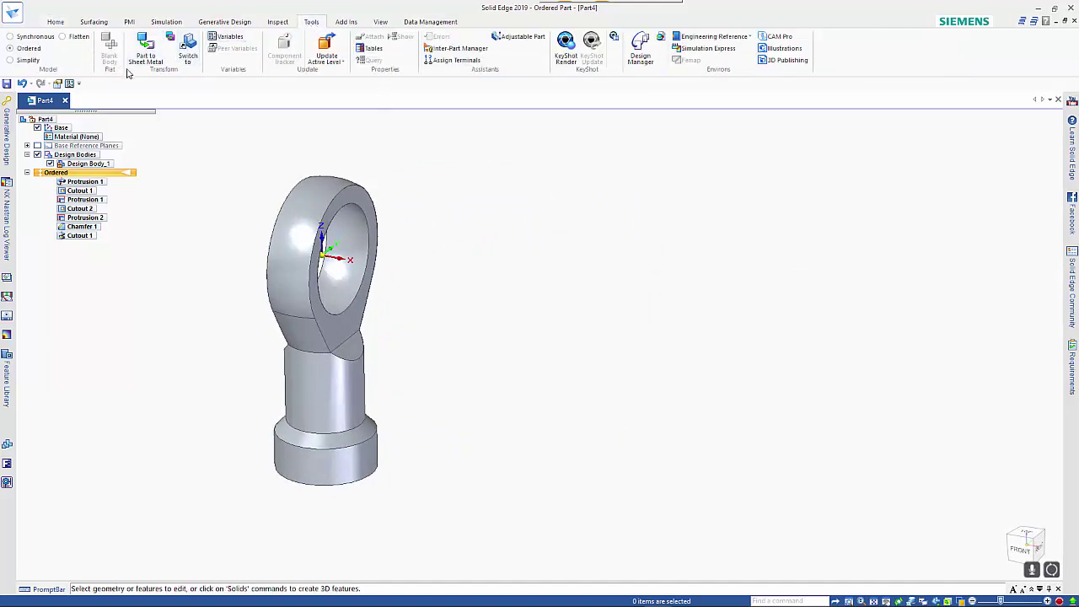
{"action": "left_click", "coordinate": [221, 37]}
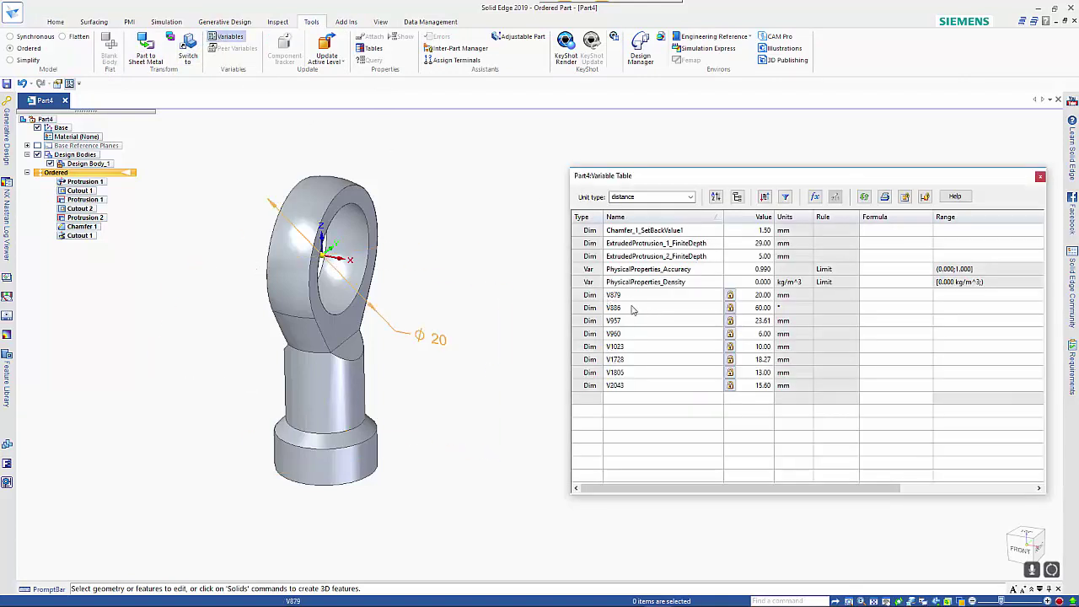
{"action": "key", "text": "alt+Tab"}
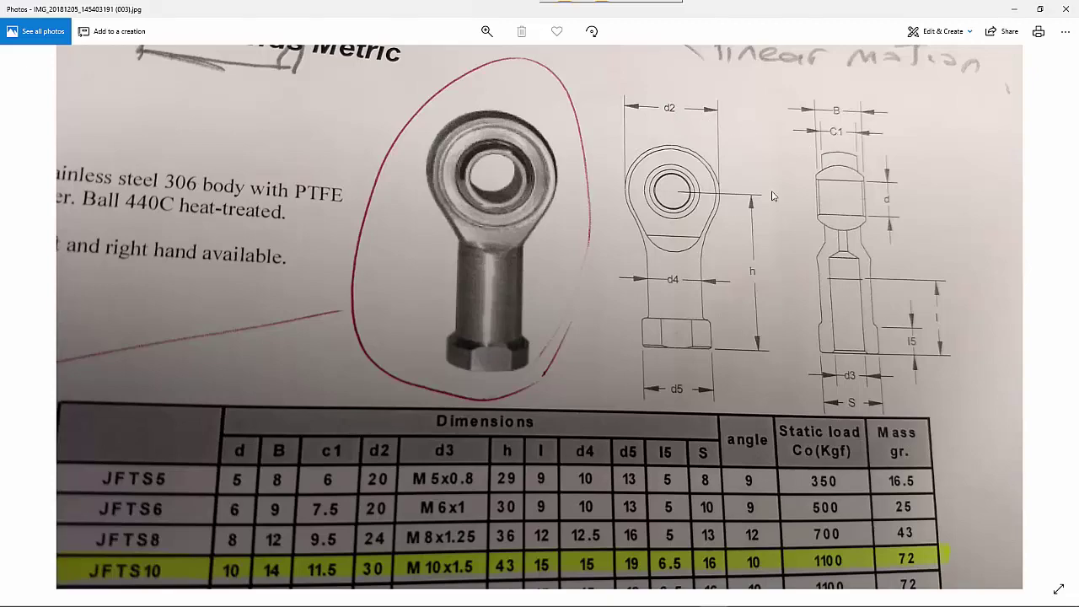
{"action": "key", "text": "alt+Tab"}
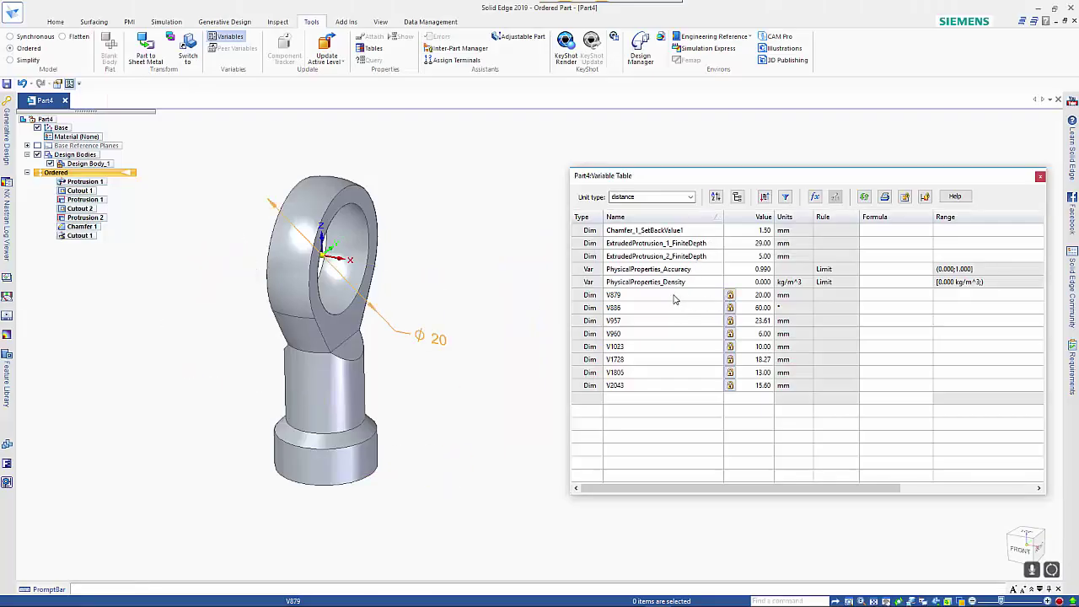
Rename dimensions V879, V960 and V1023 to d2, c1 and d4.
{"action": "left_click", "coordinate": [675, 296]}
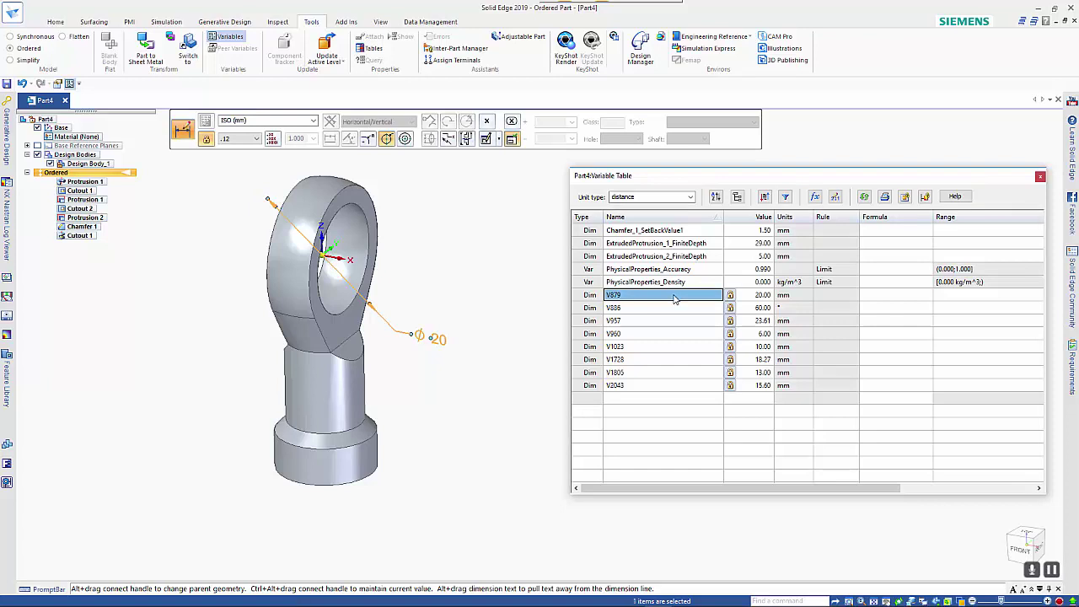
{"action": "type", "text": "d2"}
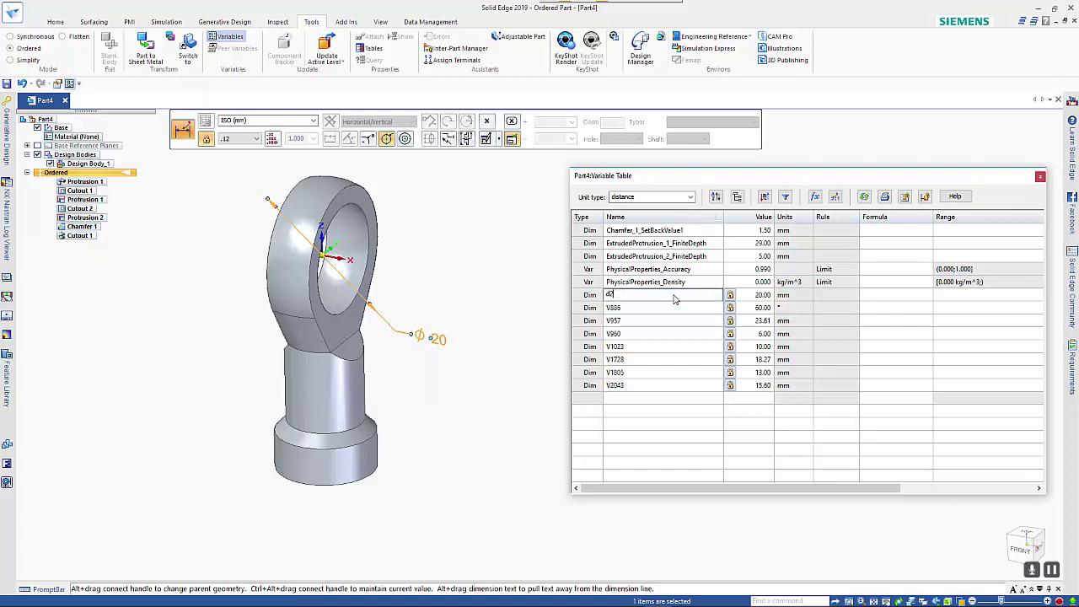
{"action": "left_click", "coordinate": [644, 321]}
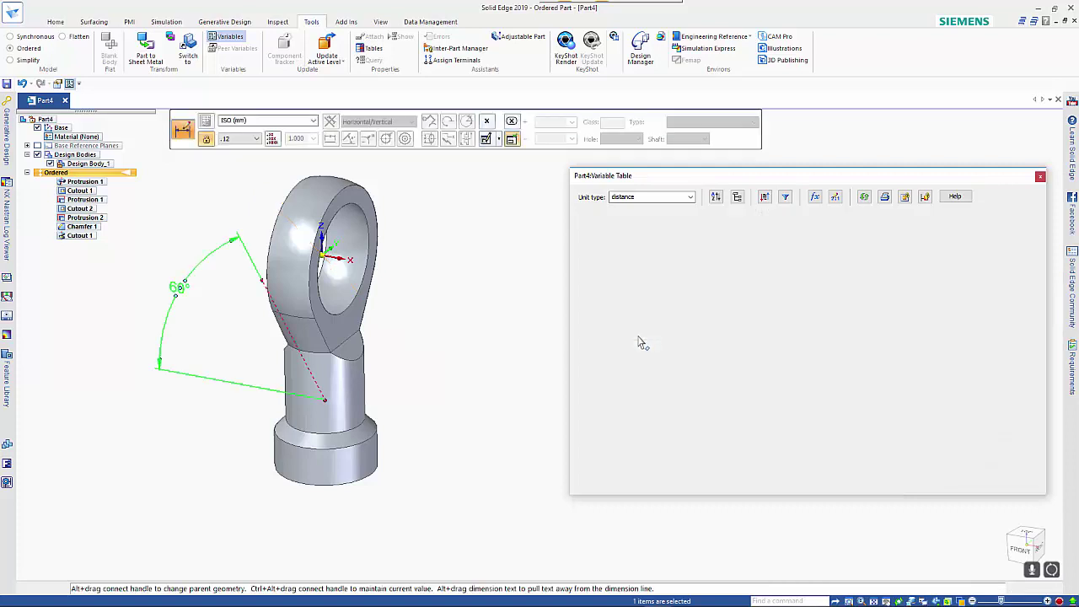
{"action": "left_click", "coordinate": [638, 336]}
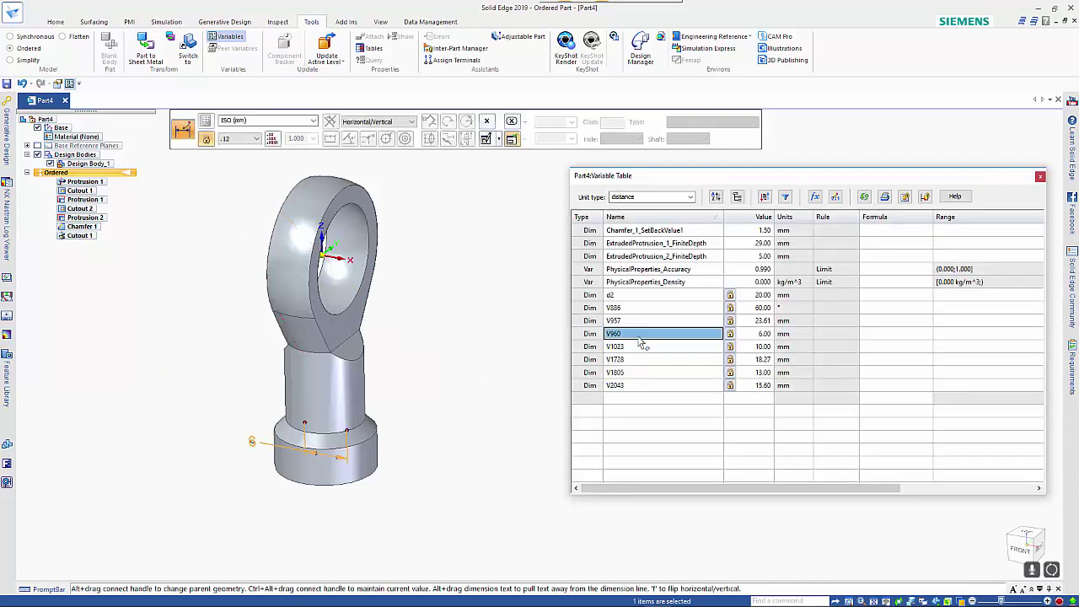
{"action": "type", "text": "c1"}
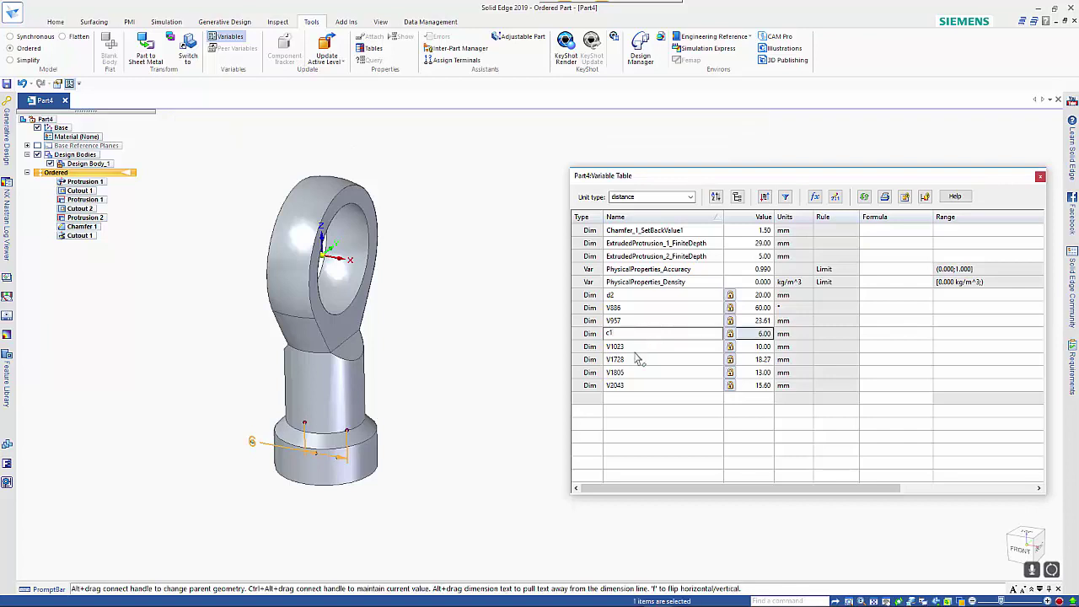
{"action": "key", "text": "Tab"}
{"action": "left_click", "coordinate": [635, 349]}
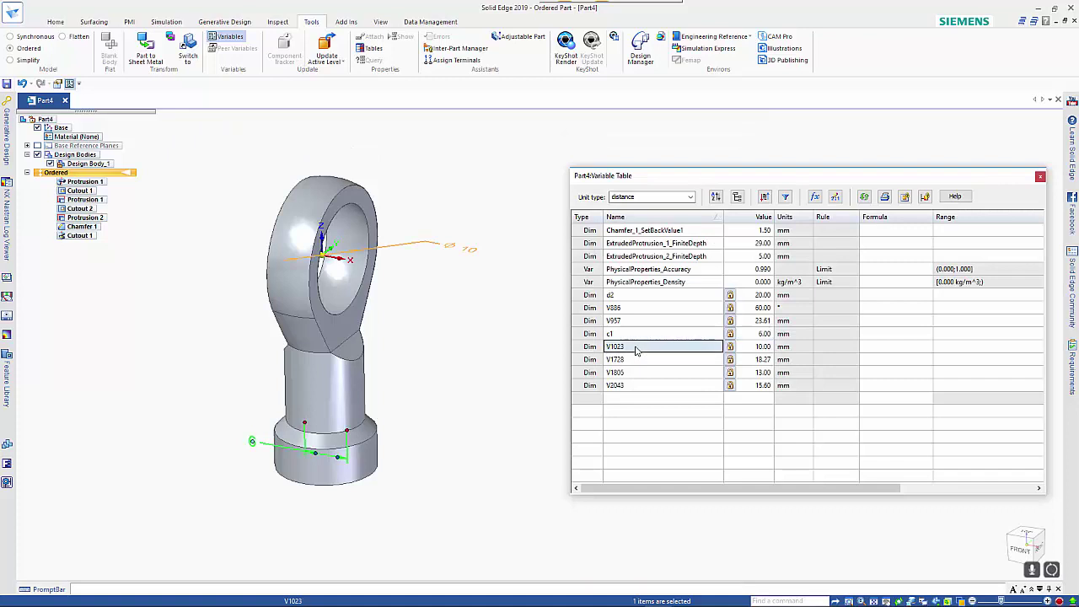
{"action": "type", "text": "c4"}
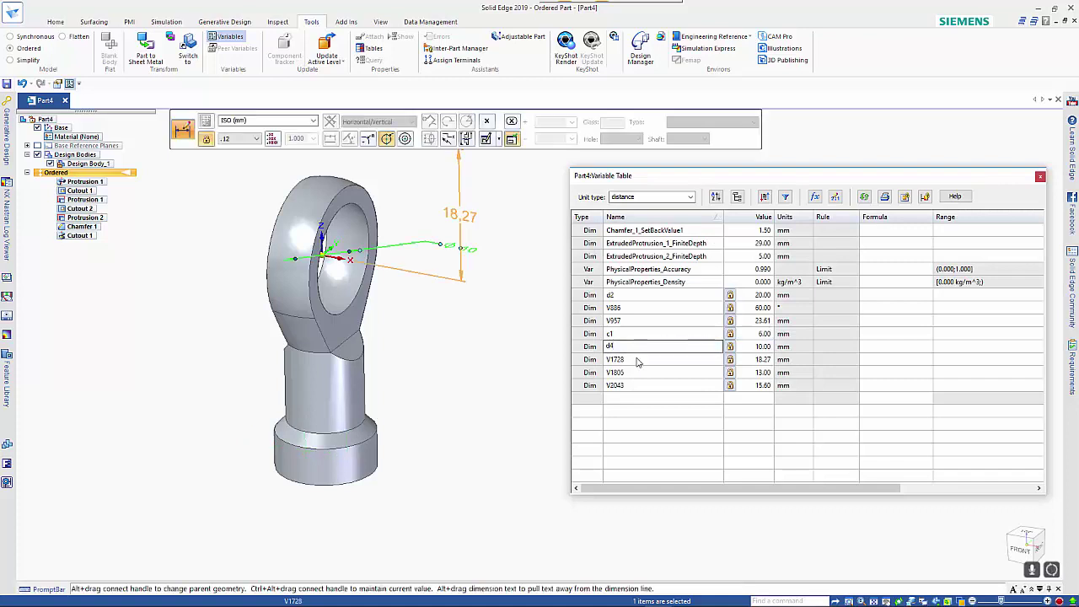
{"action": "key", "text": "Return"}
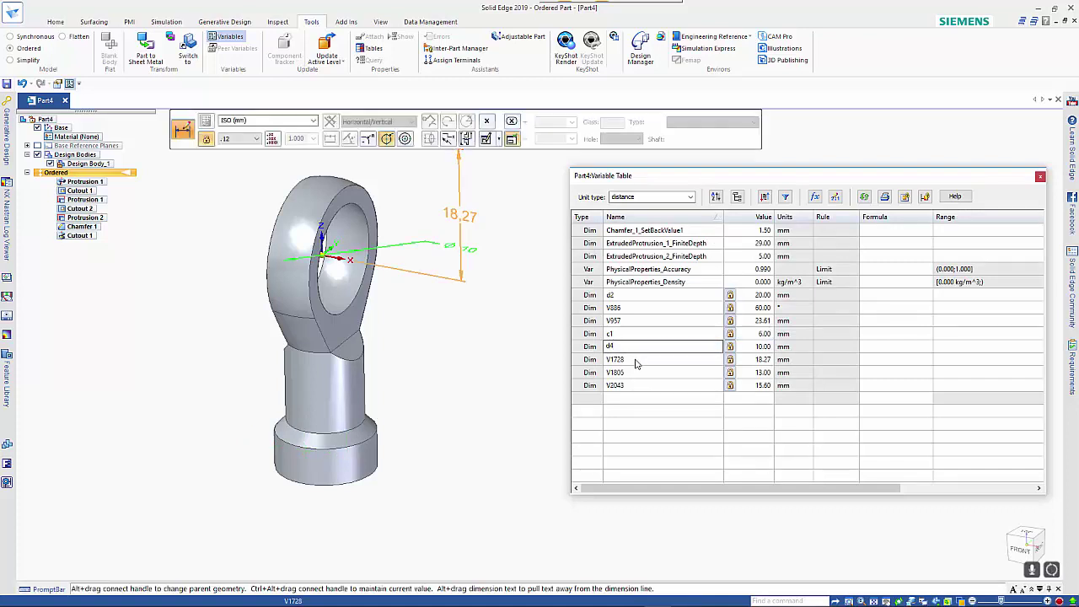
{"action": "left_click", "coordinate": [636, 361]}
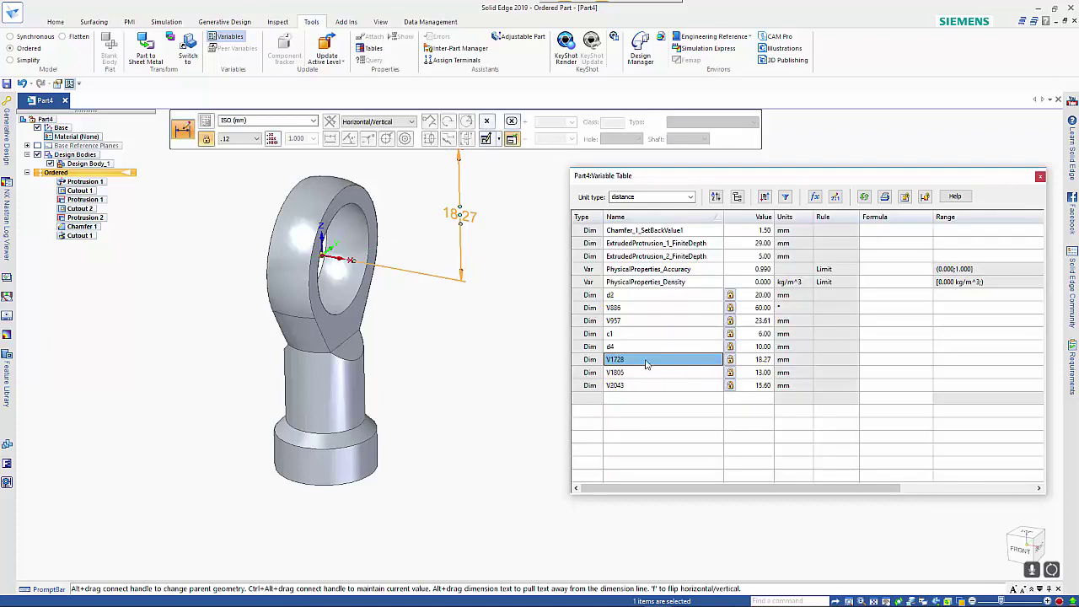
Add a new variable d with a value of 5 mm in the empty row.
{"action": "left_click", "coordinate": [618, 406]}
{"action": "key", "text": "alt+Tab"}
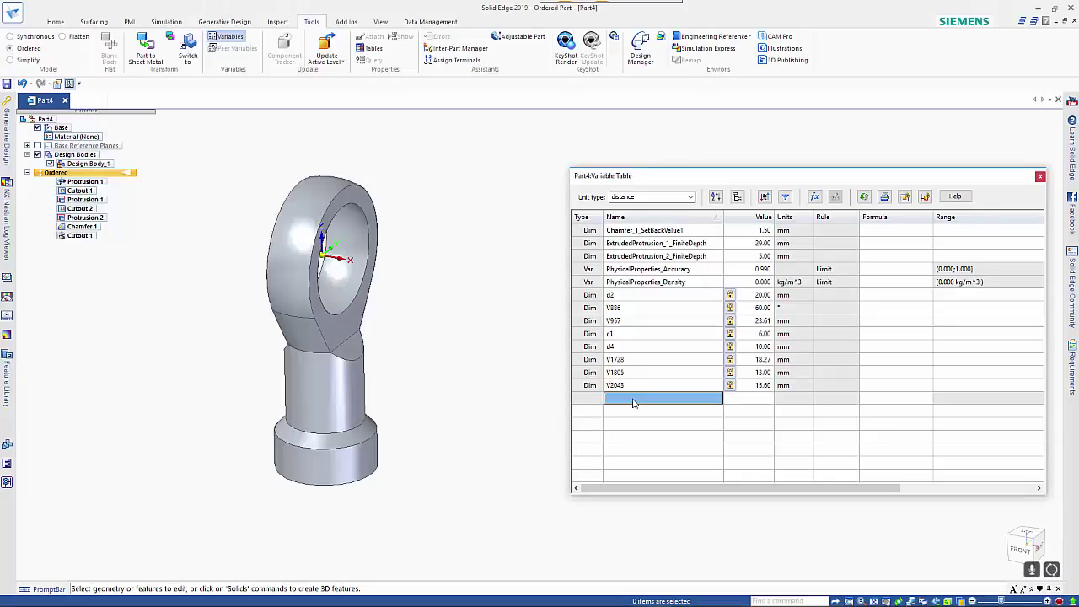
{"action": "type", "text": "d"}
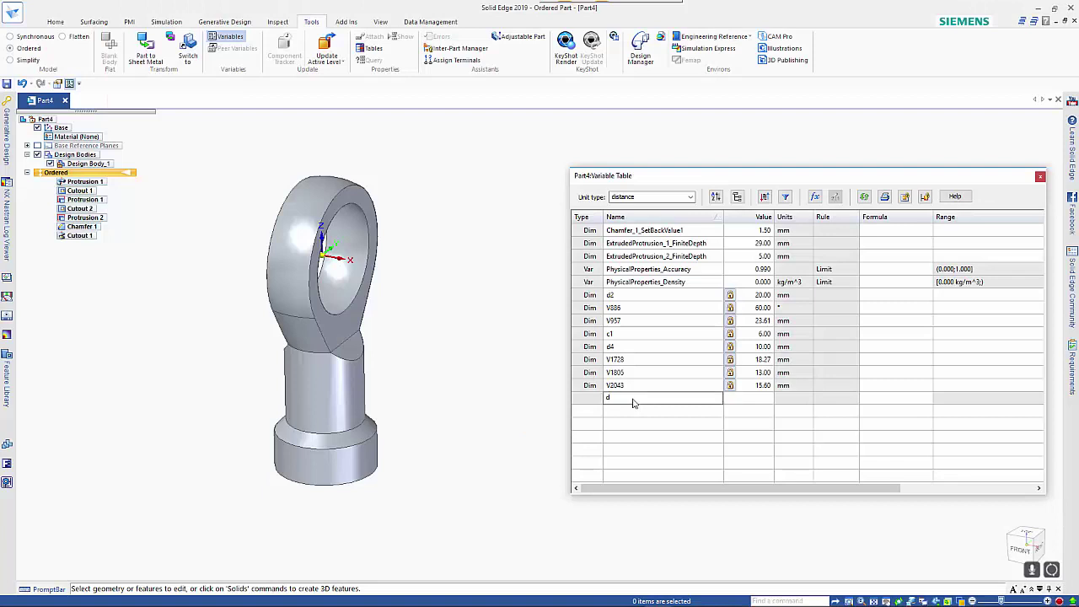
{"action": "key", "text": "Tab"}
{"action": "type", "text": "5"}
{"action": "key", "text": "Tab"}
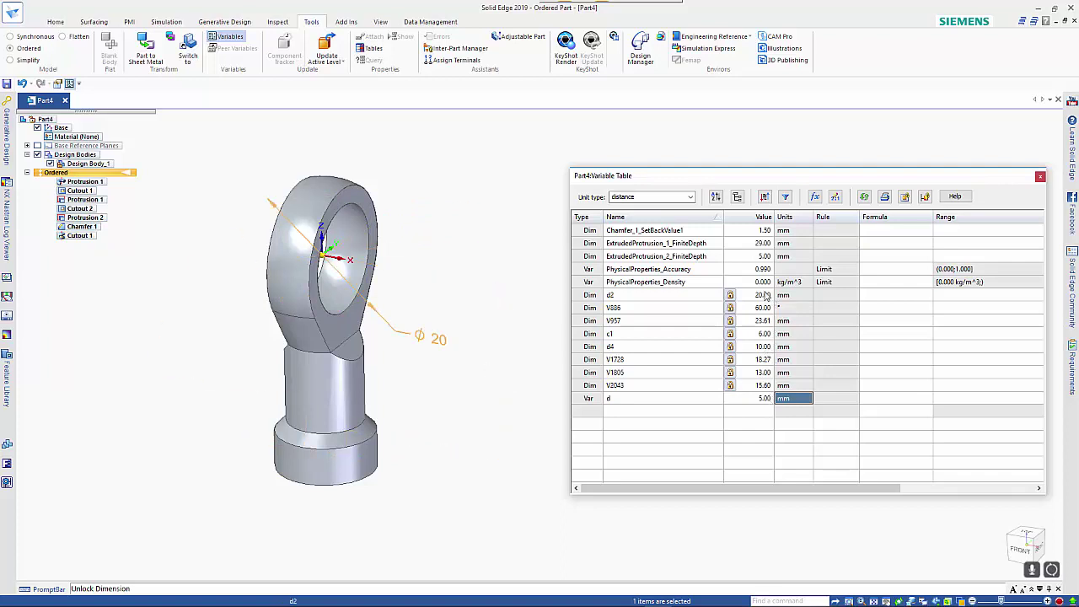
{"action": "left_click", "coordinate": [887, 388]}
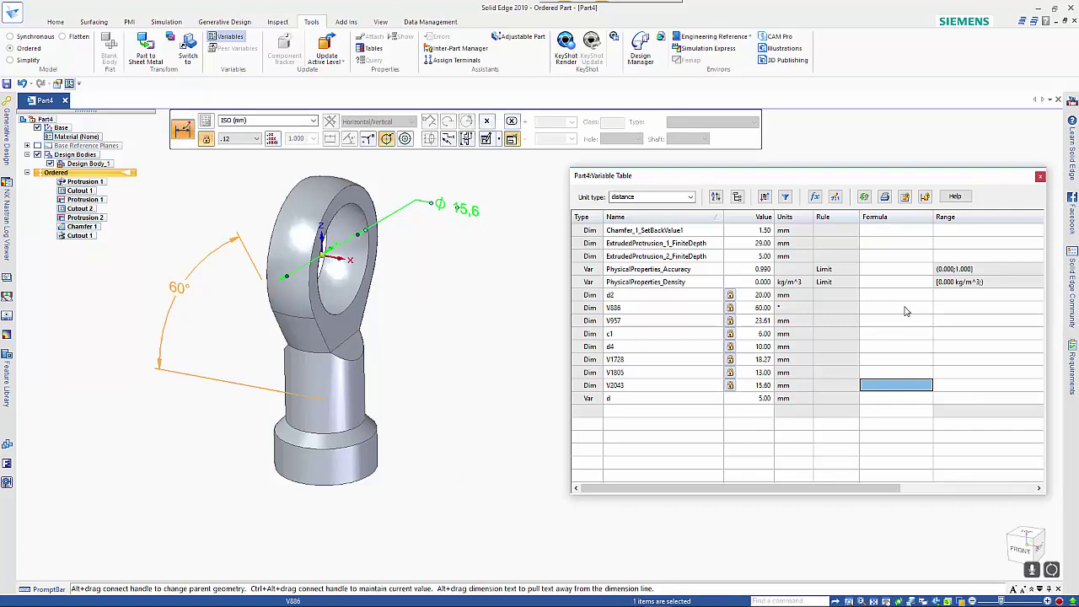
Drive V2043 with the formula d+((d2-d)/2) and rename V1805 to d5.
{"action": "type", "text": "d+((d2-d)/2"}
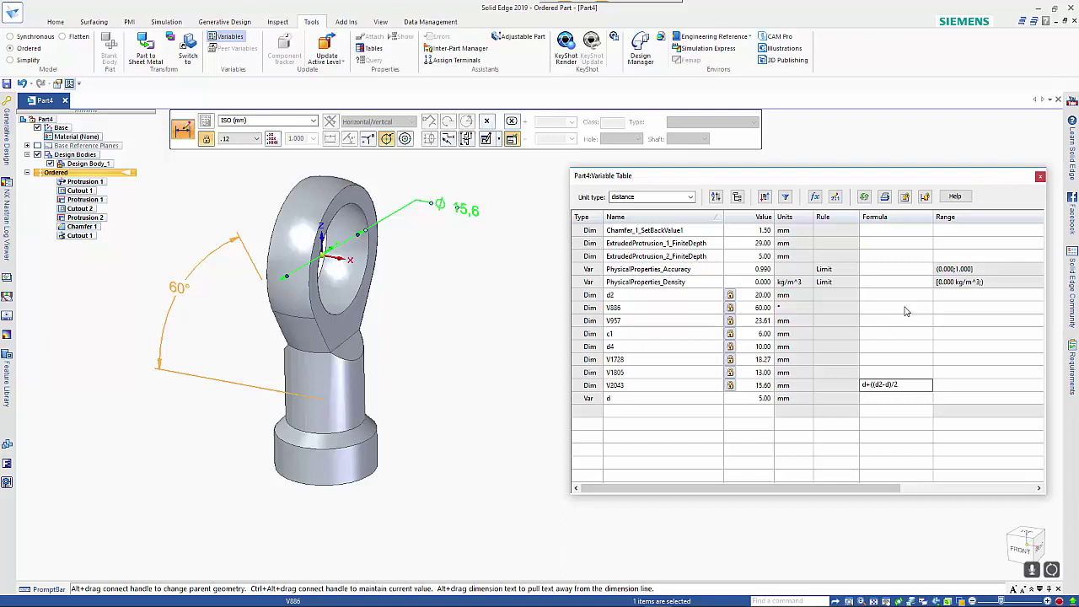
{"action": "key", "text": "Return"}
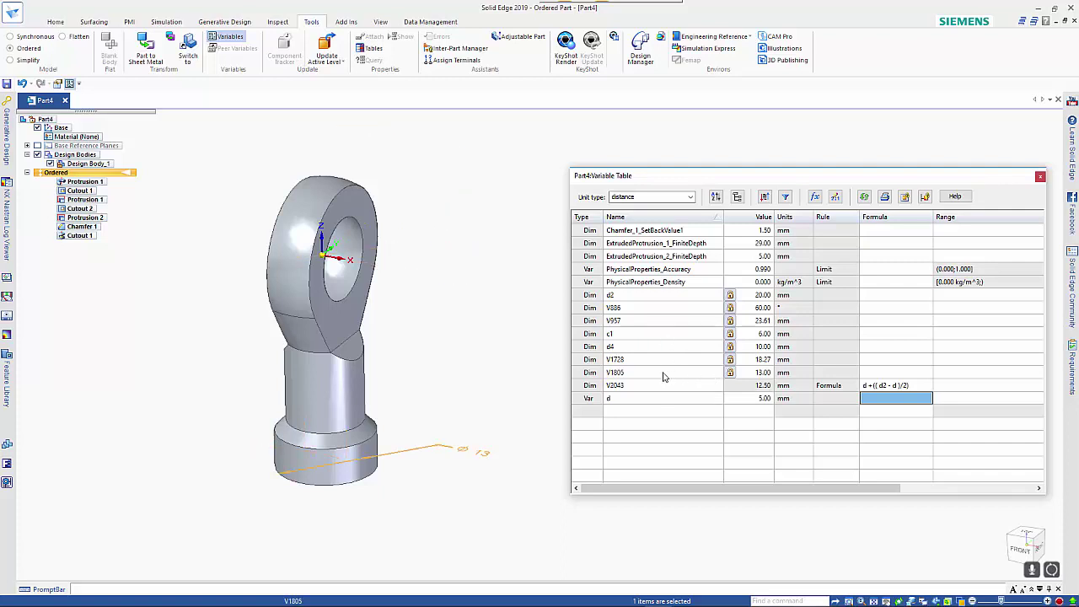
{"action": "left_click", "coordinate": [663, 375]}
{"action": "double_click", "coordinate": [663, 374]}
{"action": "type", "text": "d5"}
{"action": "key", "text": "Return"}
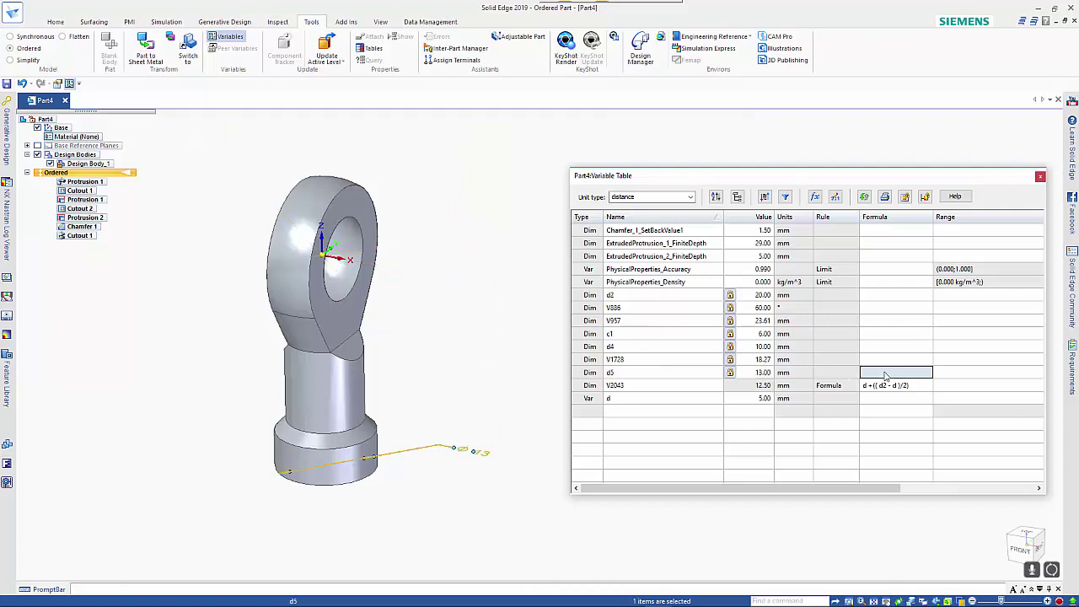
Try formula d2 on d5, then delete it so d5 returns to 13 mm.
{"action": "type", "text": "d2"}
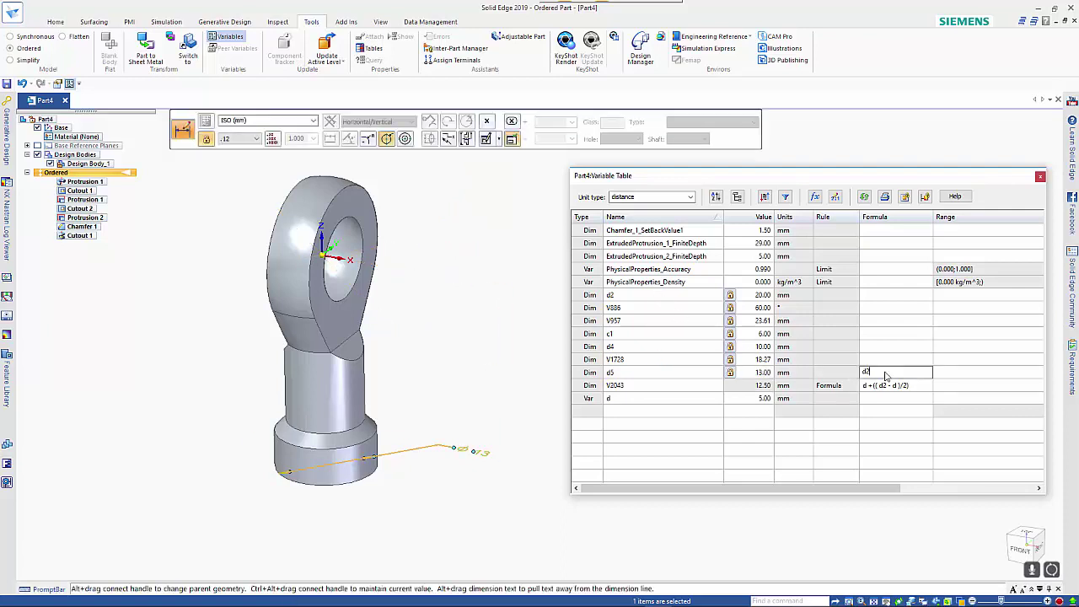
{"action": "key", "text": "Return"}
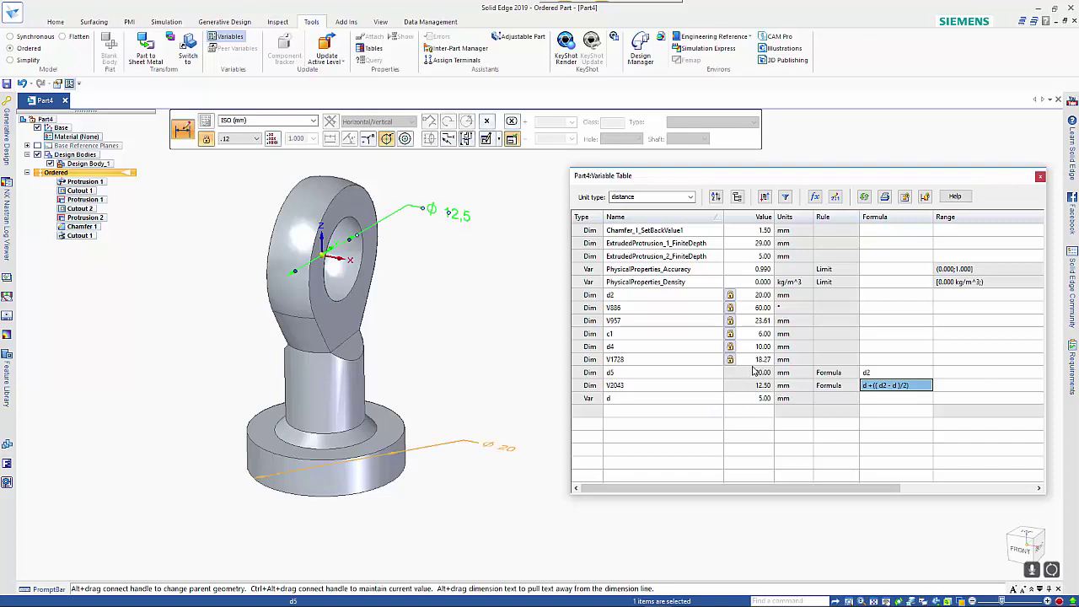
{"action": "left_click", "coordinate": [875, 374]}
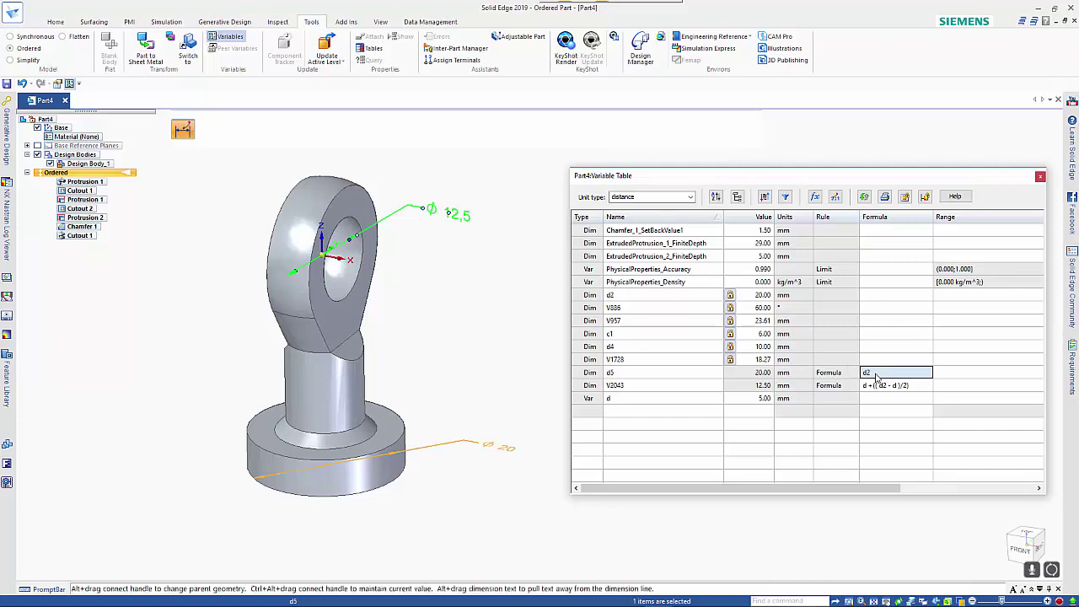
{"action": "key", "text": "Delete"}
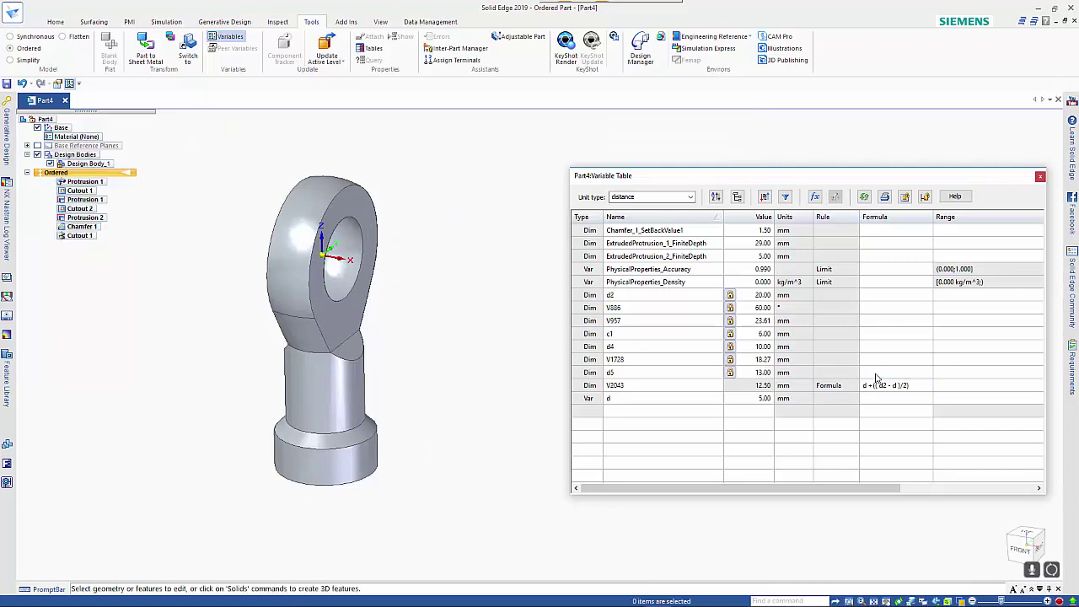
Give V1728 the formula d2 so it reads 20 mm, then close the Variable Table.
{"action": "left_click", "coordinate": [878, 360]}
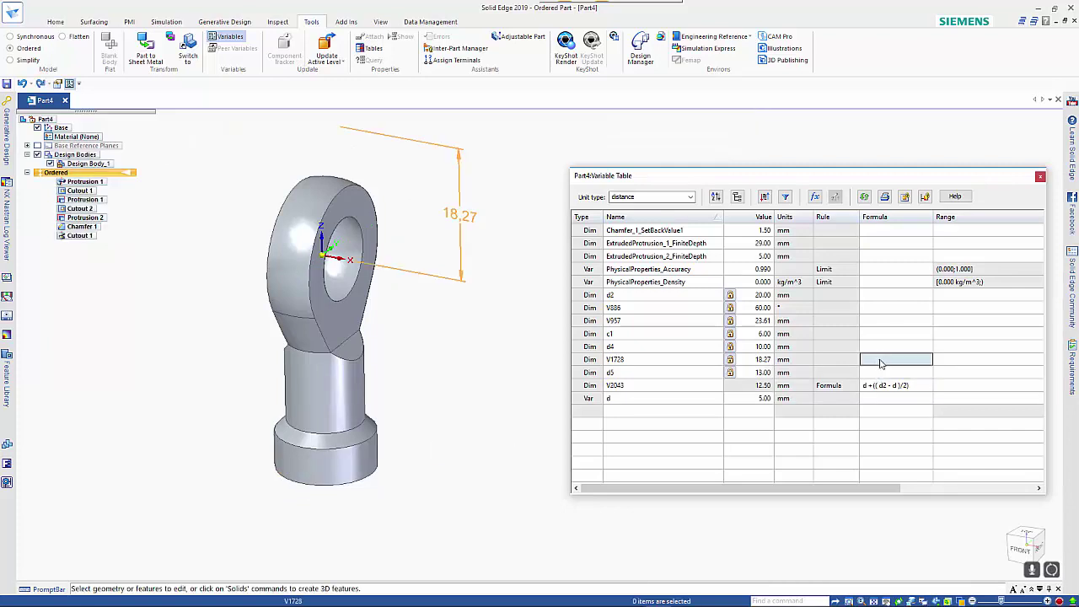
{"action": "type", "text": "d2"}
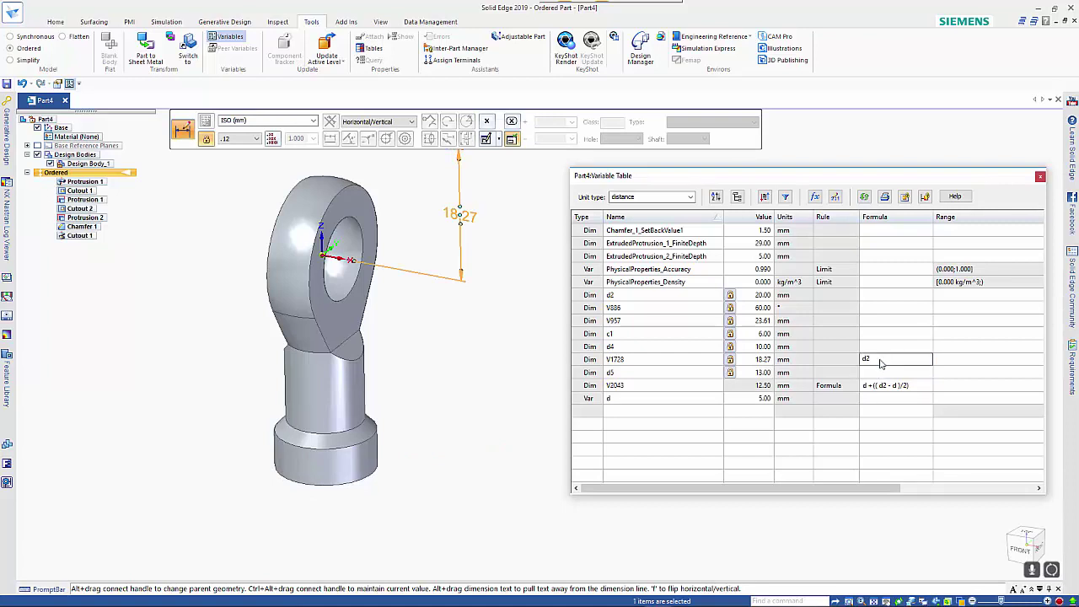
{"action": "key", "text": "Return"}
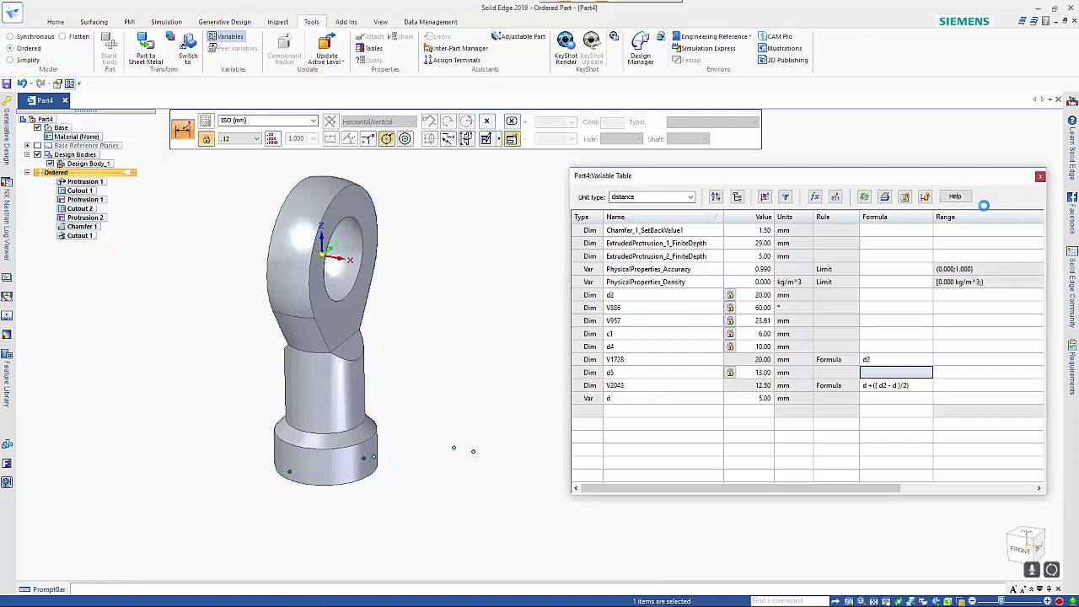
{"action": "left_click", "coordinate": [1041, 180]}
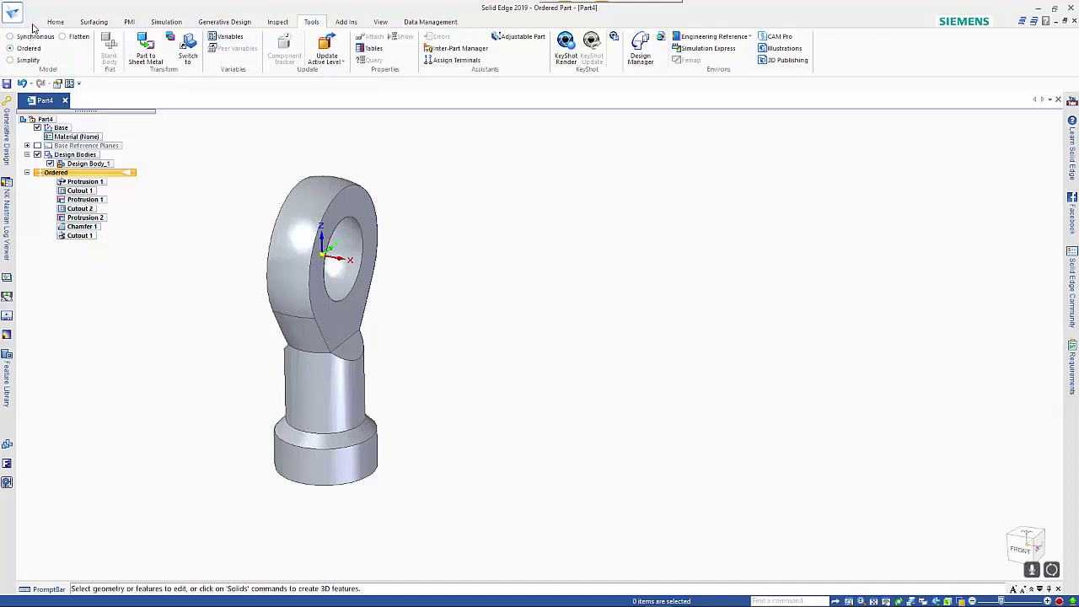
Create a new ISO metric part and switch it to ordered modelling.
{"action": "key", "text": "ctrl+n"}
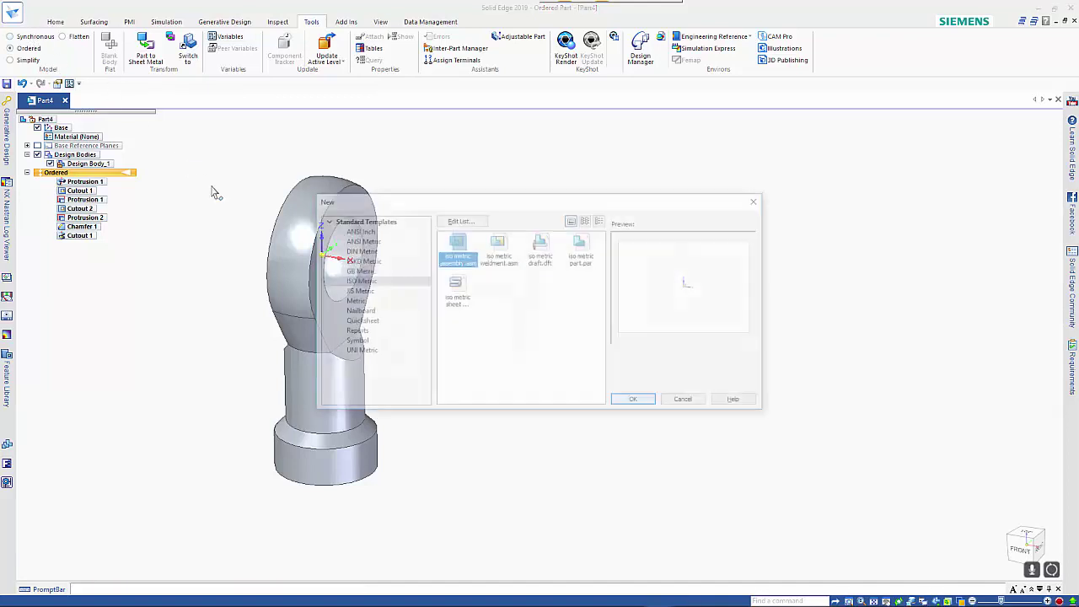
{"action": "double_click", "coordinate": [580, 244]}
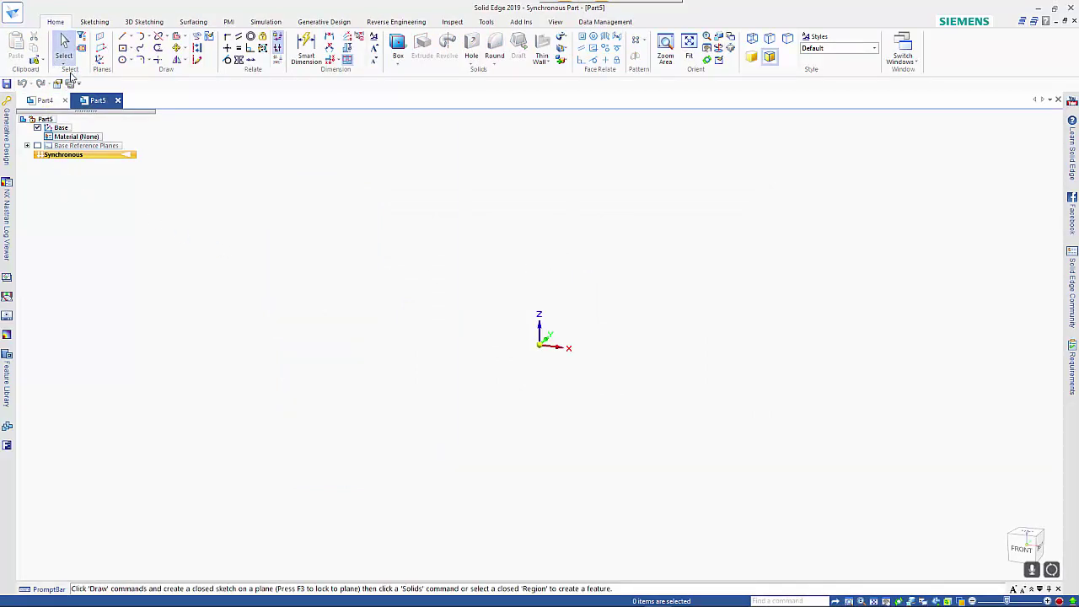
{"action": "right_click", "coordinate": [70, 157]}
{"action": "left_click", "coordinate": [98, 269]}
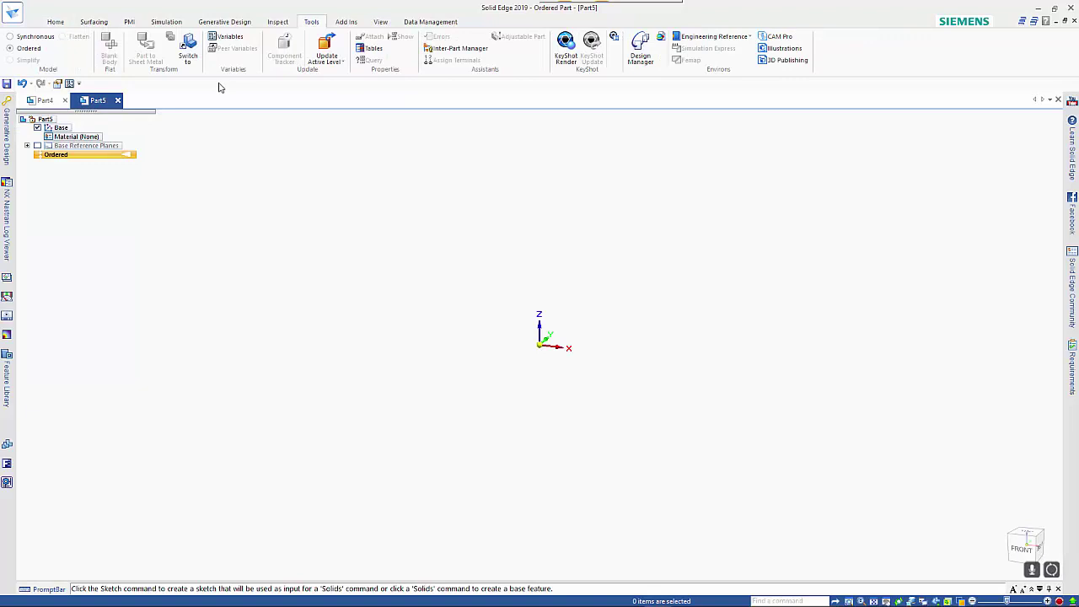
{"action": "left_click", "coordinate": [55, 22]}
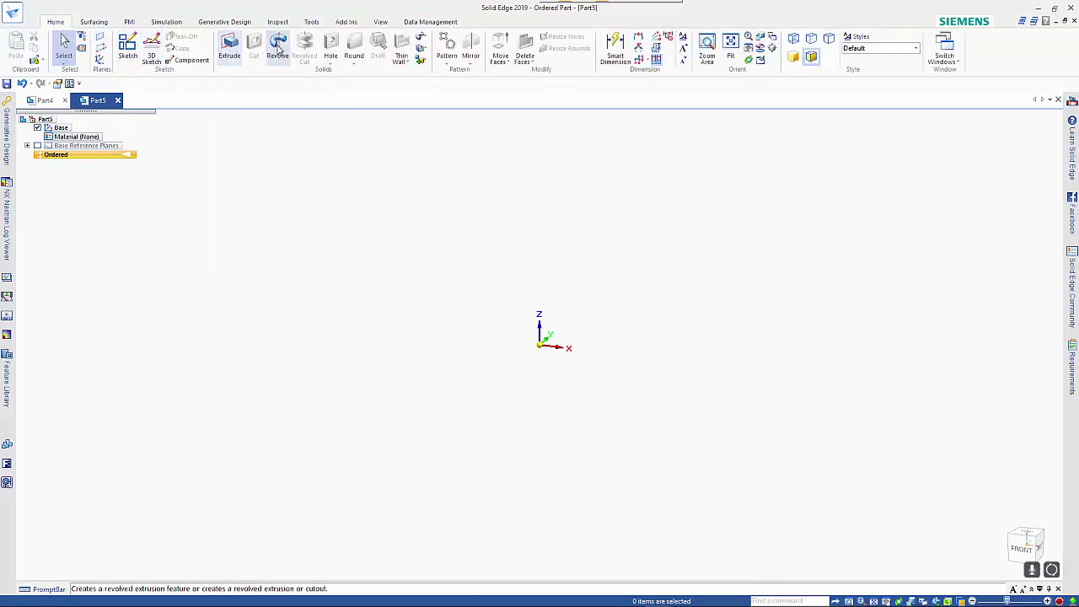
On the front plane, sketch a 12 mm circle at the origin with a diameter line across it.
{"action": "left_click", "coordinate": [279, 48]}
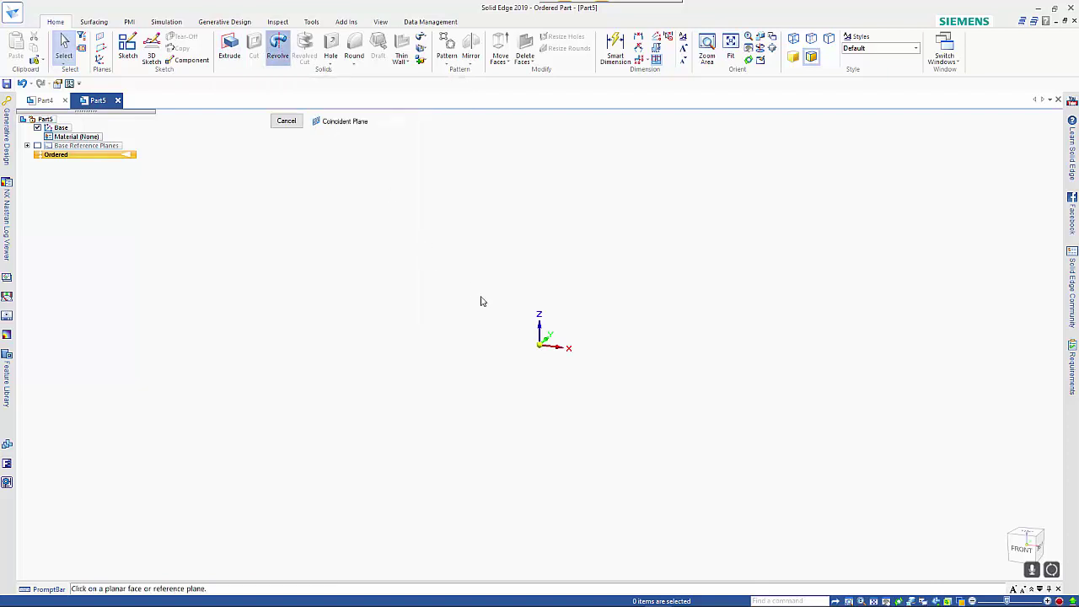
{"action": "left_click", "coordinate": [558, 336]}
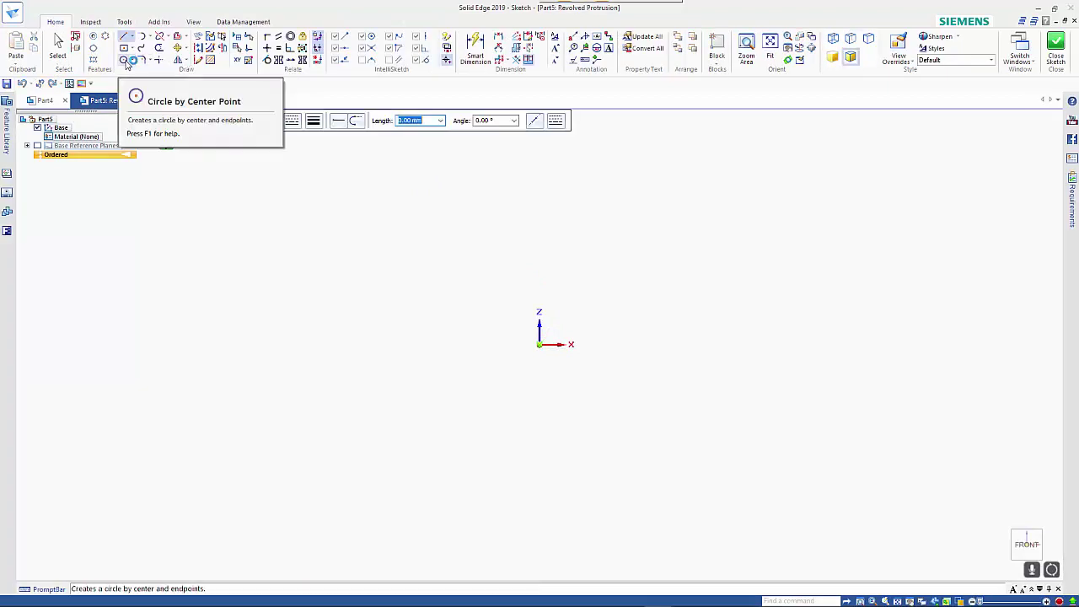
{"action": "left_click", "coordinate": [125, 60]}
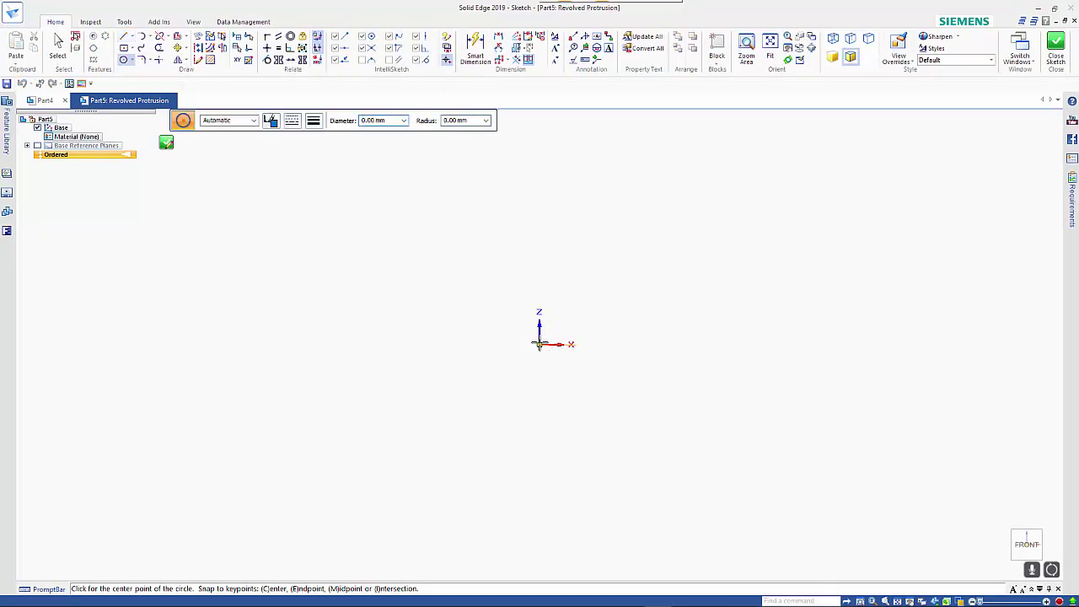
{"action": "left_click", "coordinate": [540, 344]}
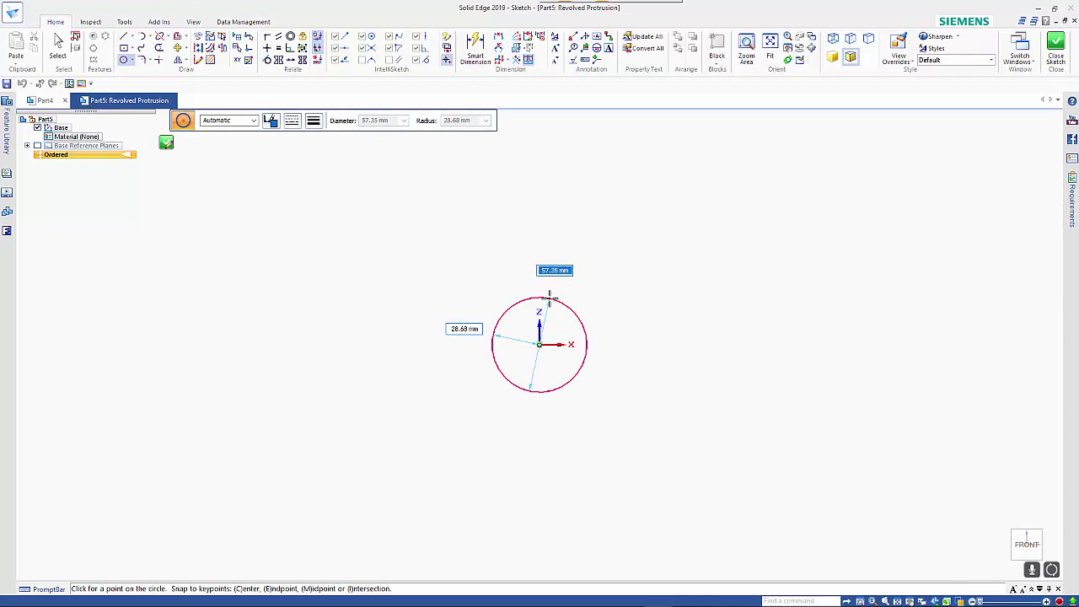
{"action": "type", "text": "12.5"}
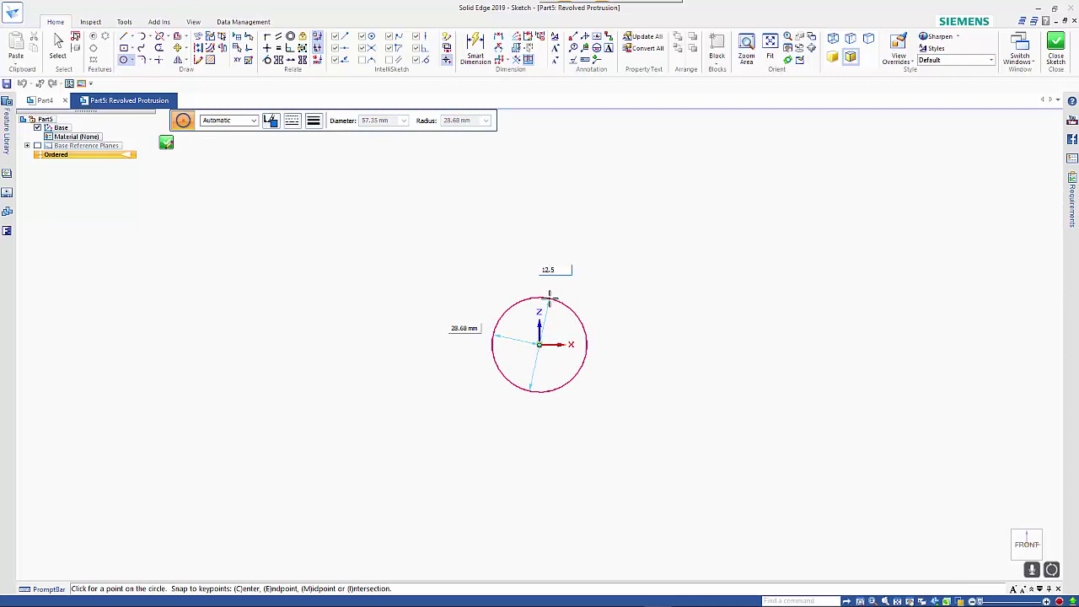
{"action": "key", "text": "Return"}
{"action": "scroll", "coordinate": [549, 301], "scroll_direction": "up", "scroll_amount": 3}
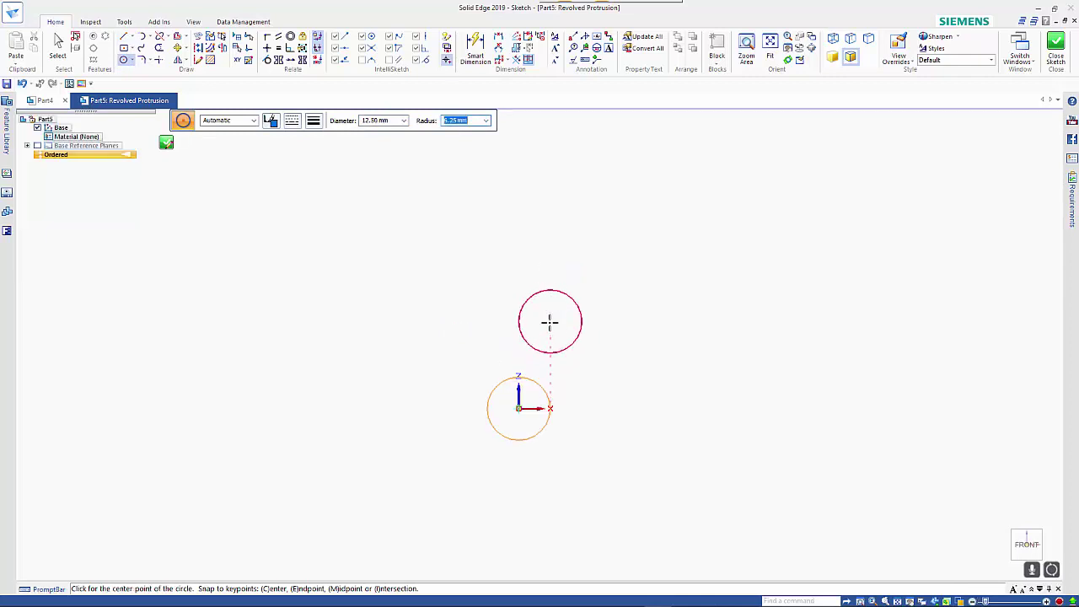
{"action": "key", "text": "l"}
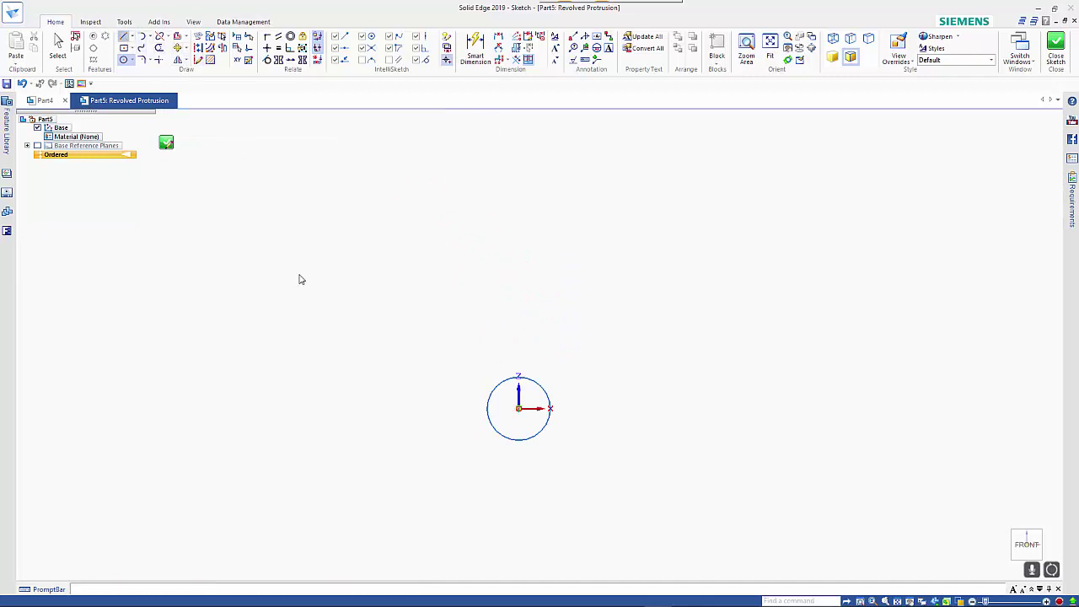
{"action": "left_click", "coordinate": [487, 408]}
{"action": "left_click", "coordinate": [550, 409]}
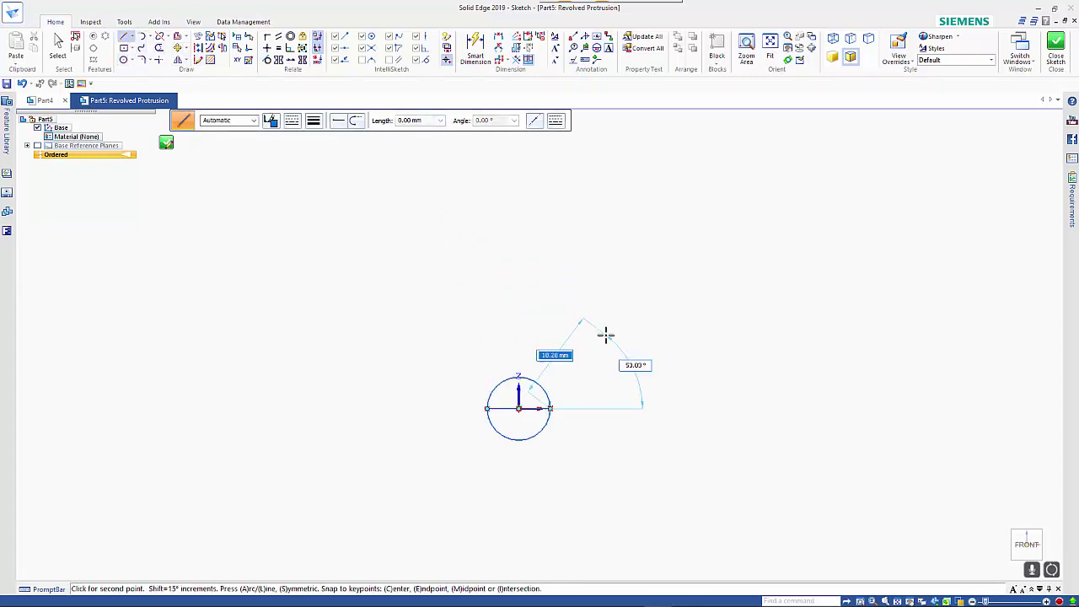
{"action": "right_click", "coordinate": [604, 334]}
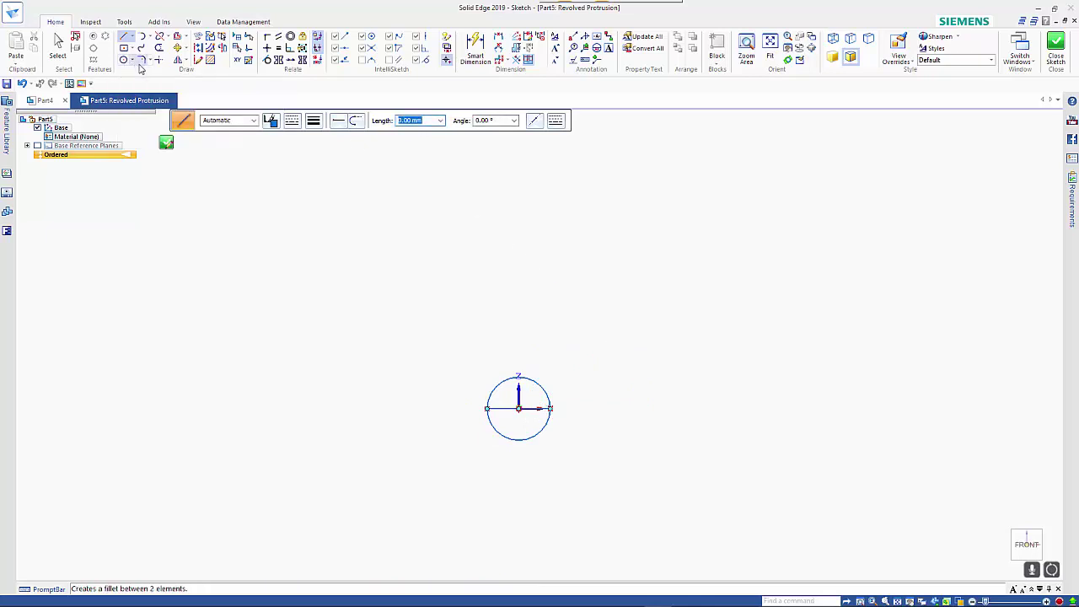
Trim the circle's lower half and revolve the semicircle 360° into a solid sphere.
{"action": "left_click", "coordinate": [158, 54]}
{"action": "left_click", "coordinate": [496, 432]}
{"action": "left_click", "coordinate": [223, 50]}
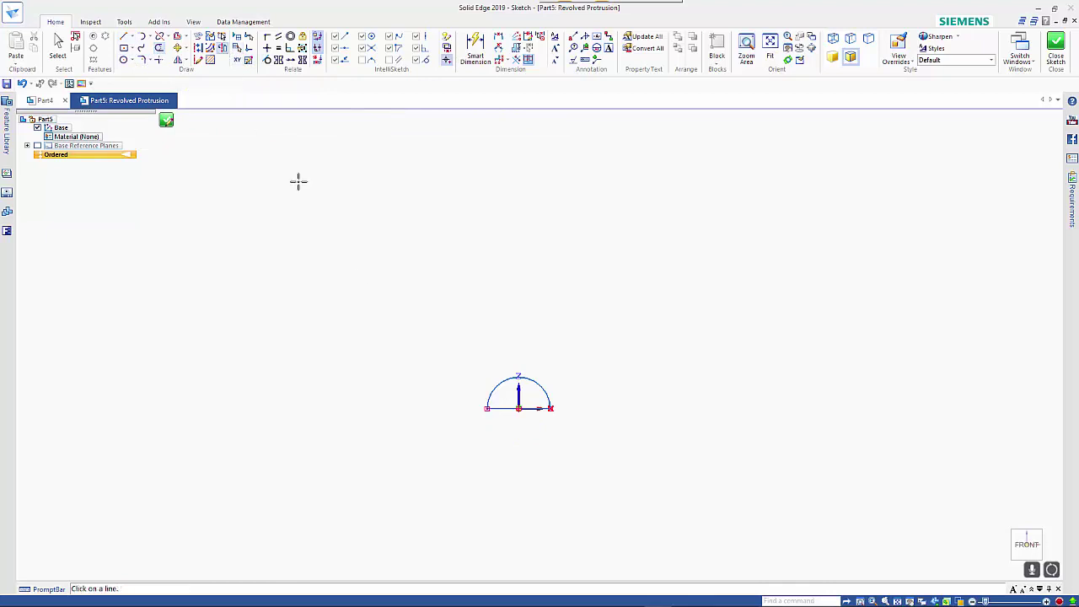
{"action": "key", "text": "Escape"}
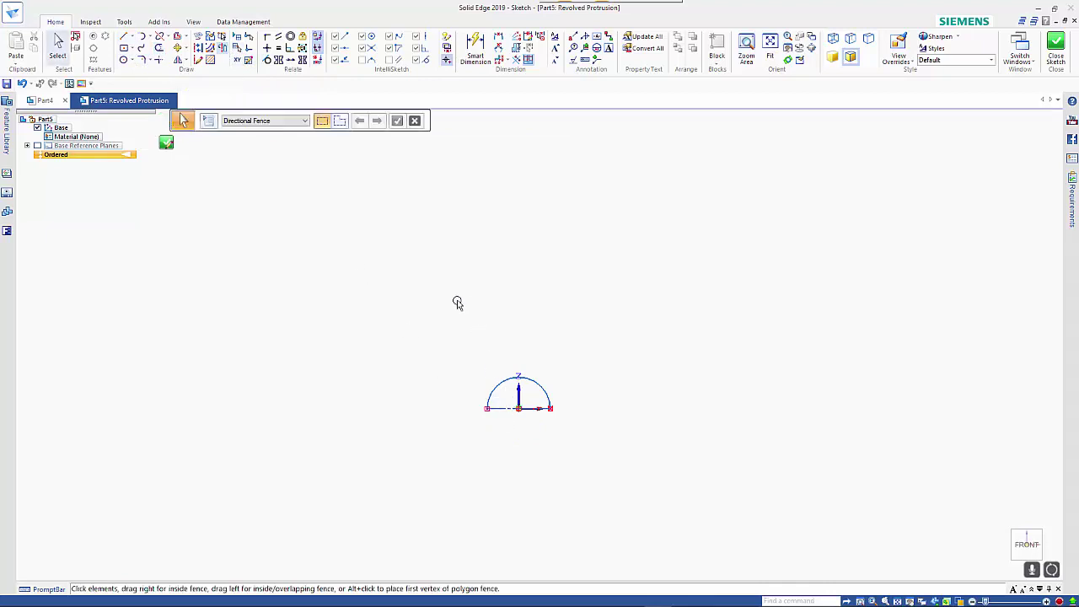
{"action": "left_click", "coordinate": [166, 144]}
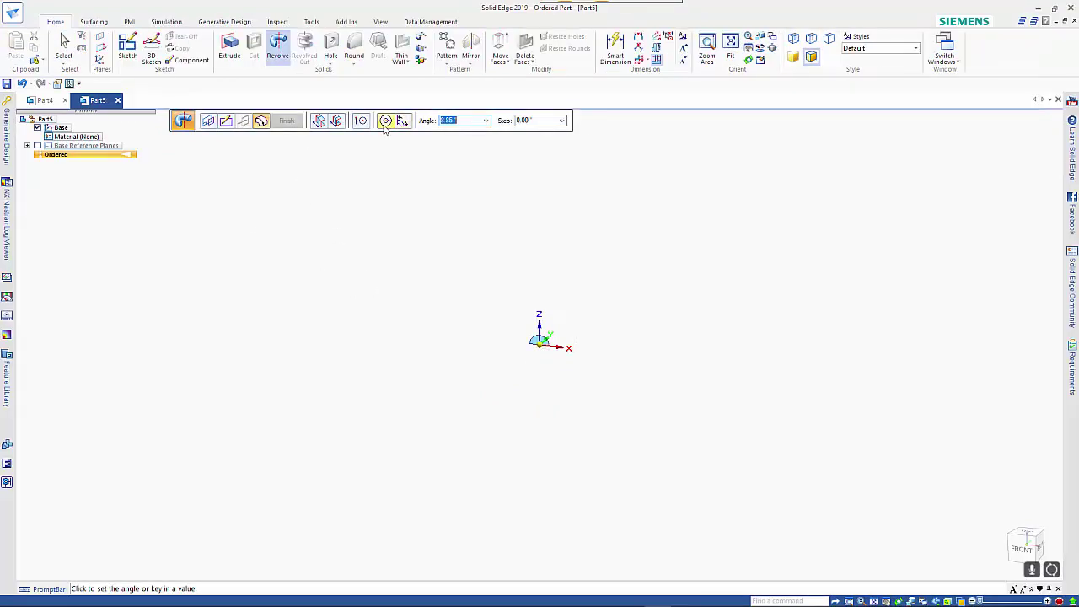
{"action": "left_click", "coordinate": [403, 122]}
{"action": "scroll", "coordinate": [617, 376], "scroll_direction": "up", "scroll_amount": 3}
{"action": "scroll", "coordinate": [363, 287], "scroll_direction": "up", "scroll_amount": 3}
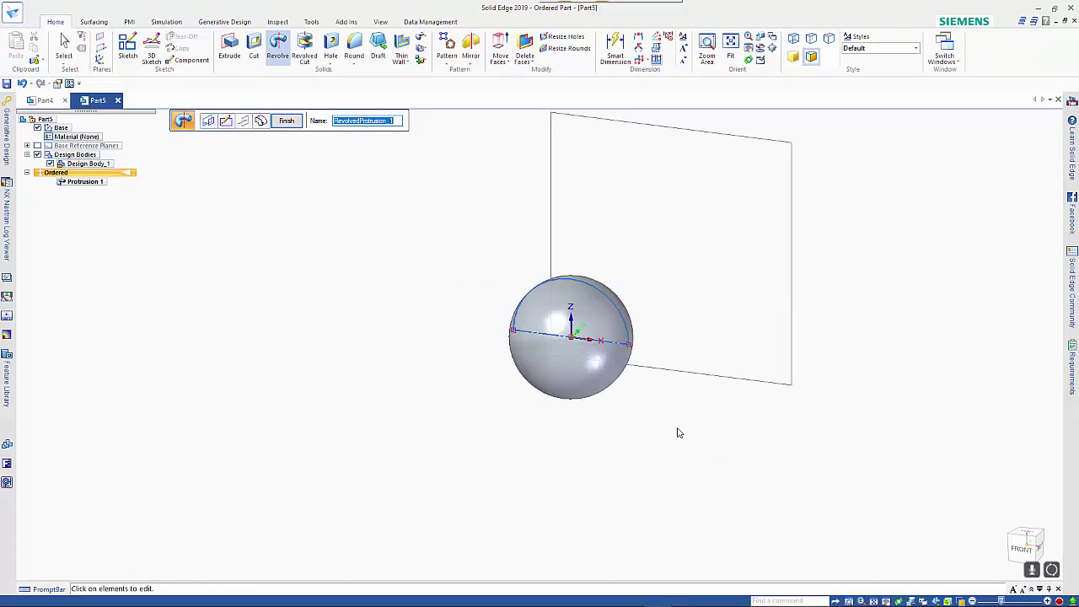
{"action": "key", "text": "Escape"}
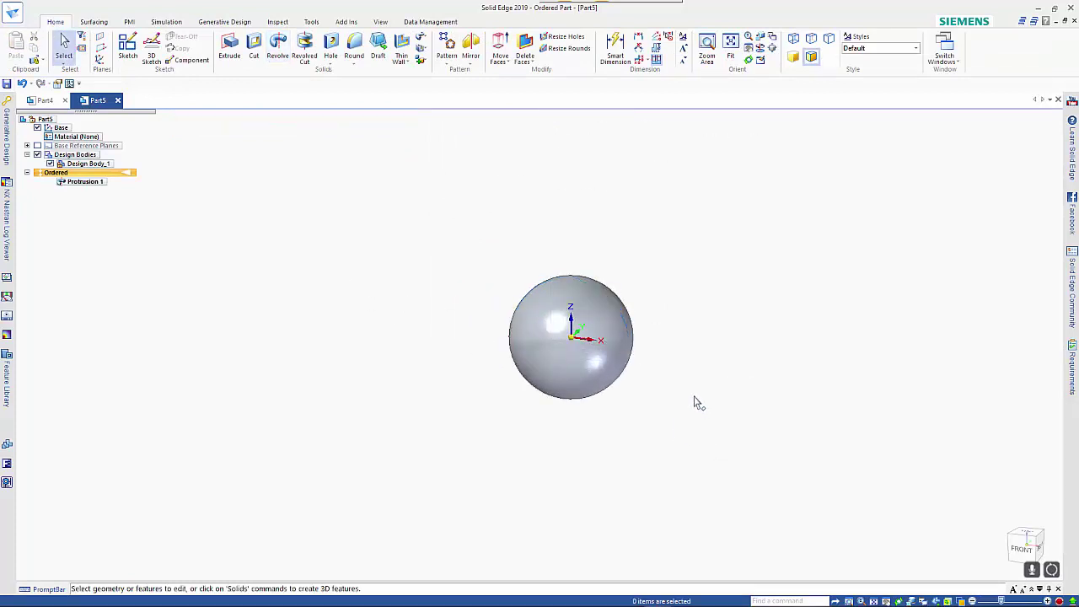
Start a cut on the side plane and sketch an 8 by 29 mm rectangle.
{"action": "left_click", "coordinate": [253, 44]}
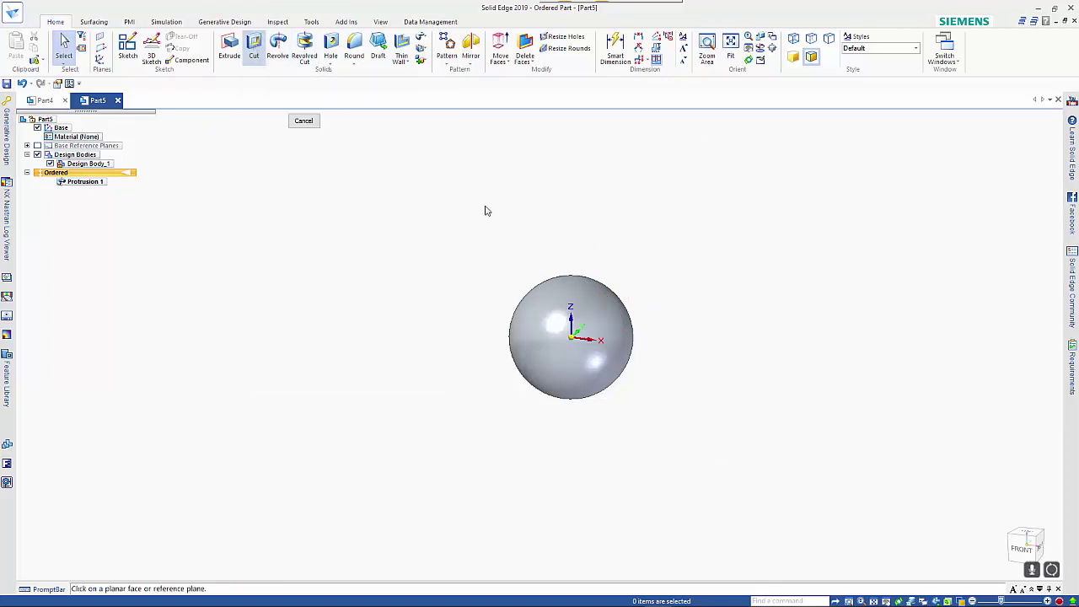
{"action": "left_click", "coordinate": [580, 306]}
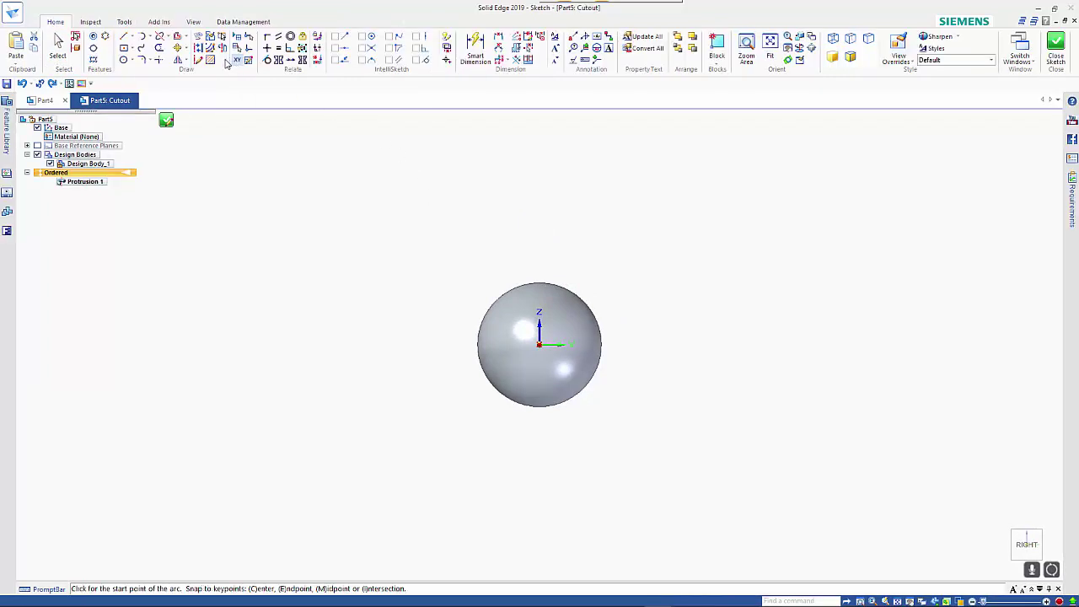
{"action": "left_click", "coordinate": [125, 49]}
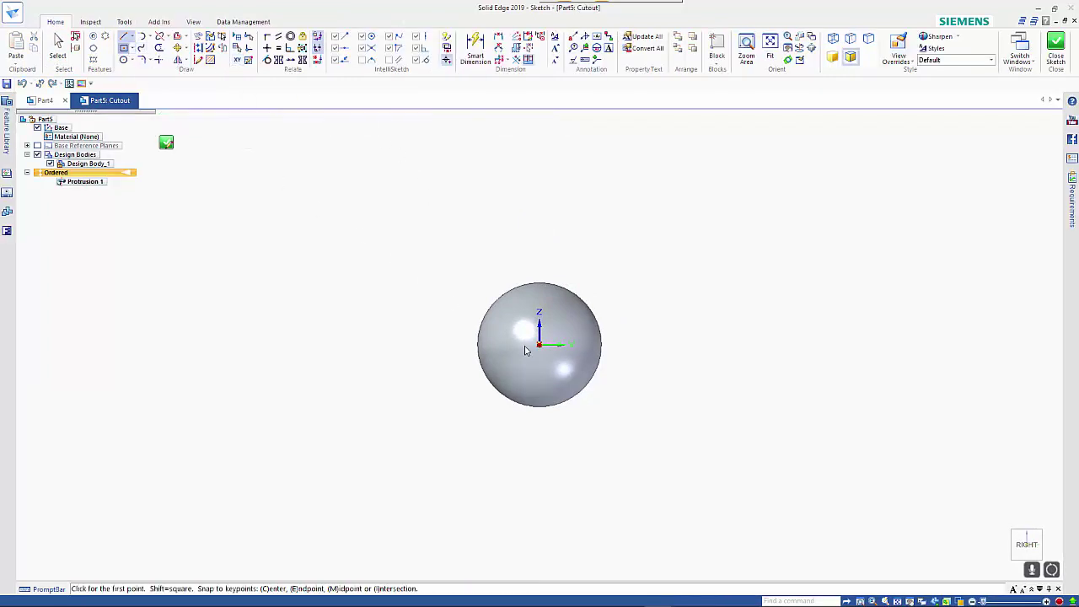
{"action": "left_click", "coordinate": [574, 482]}
{"action": "left_click", "coordinate": [506, 482]}
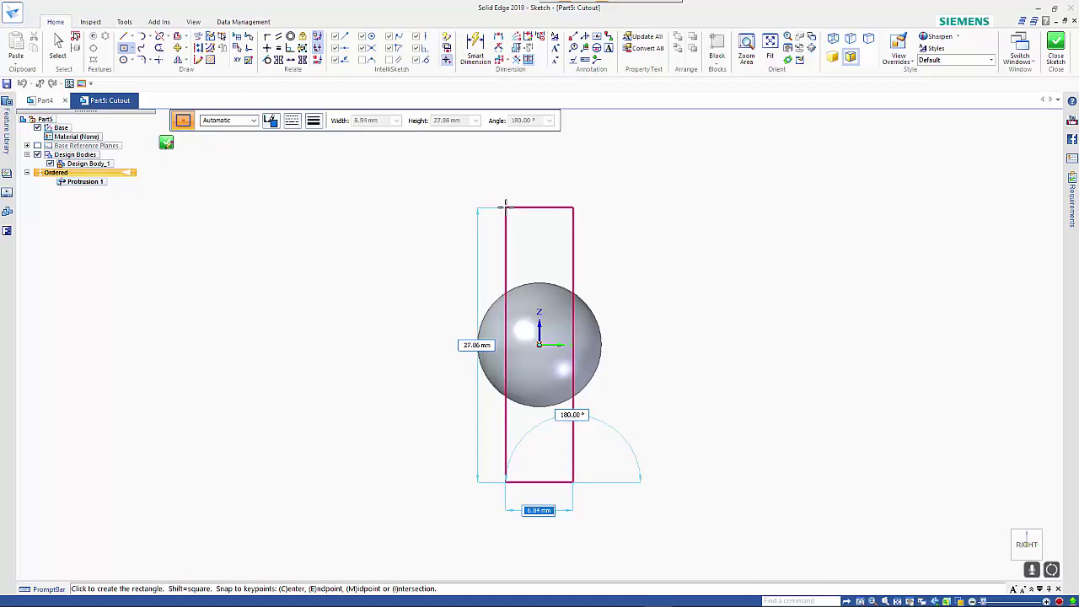
{"action": "type", "text": "8"}
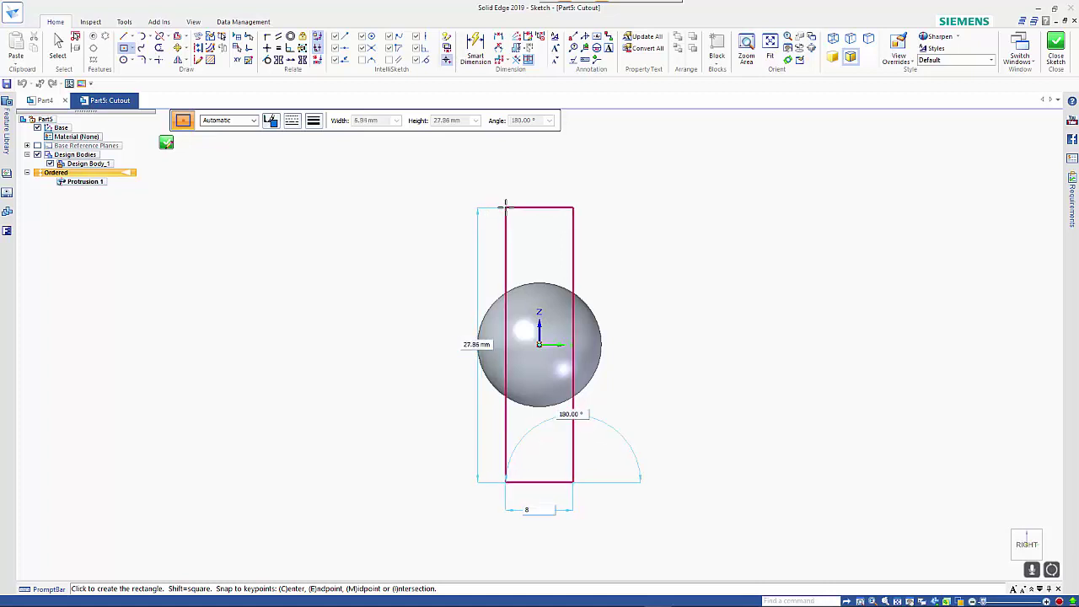
{"action": "key", "text": "Tab"}
{"action": "type", "text": "29"}
{"action": "key", "text": "Return"}
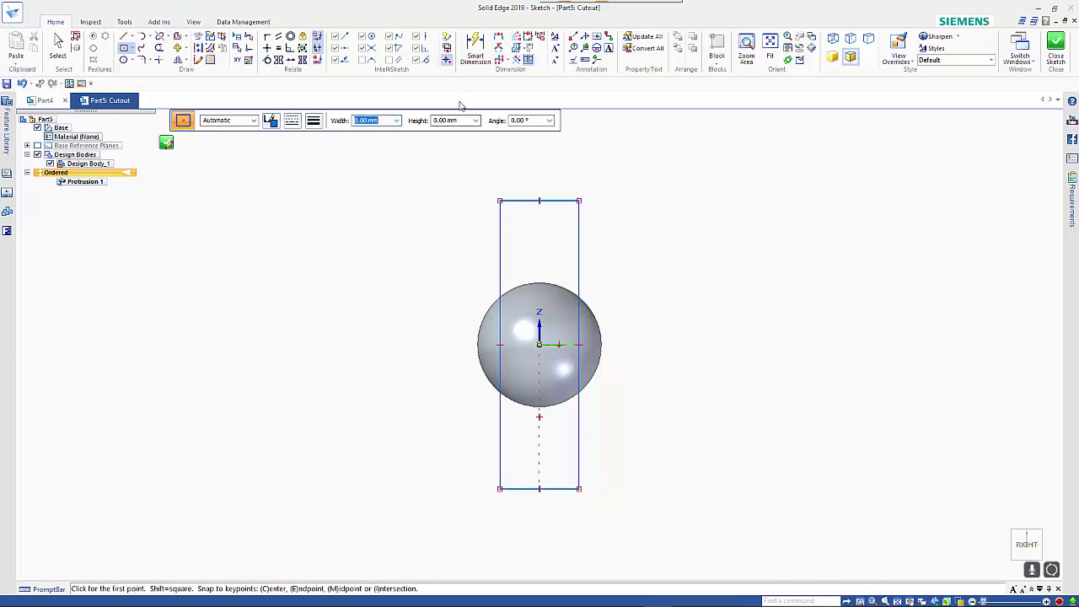
Dimension the rectangle: 8 mm width and 14.61 mm from the centre line.
{"action": "left_click", "coordinate": [475, 46]}
{"action": "left_click", "coordinate": [514, 489]}
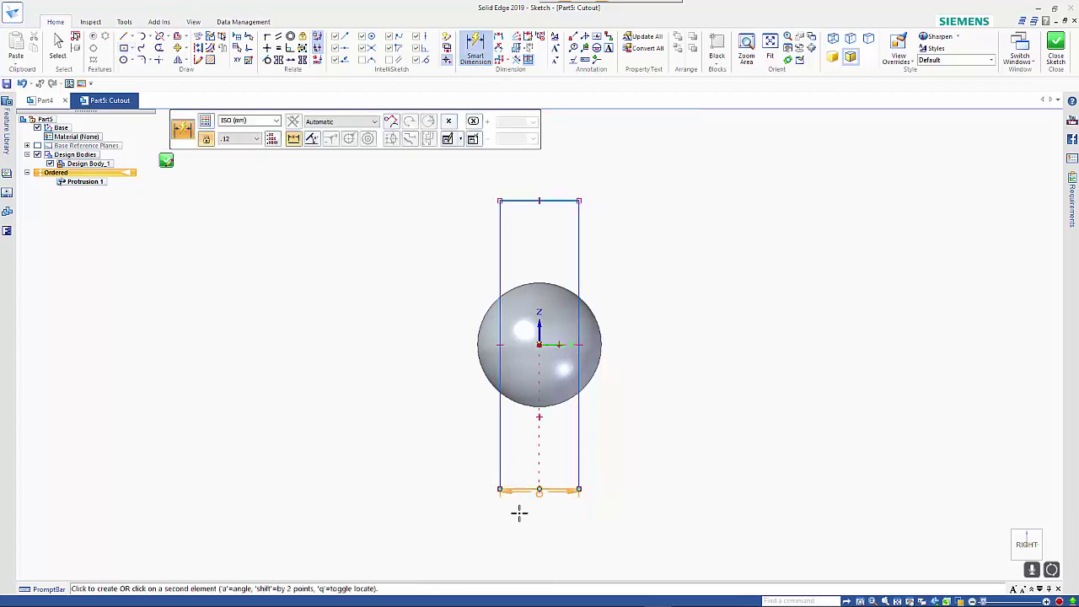
{"action": "left_click", "coordinate": [523, 549]}
{"action": "left_click", "coordinate": [581, 447]}
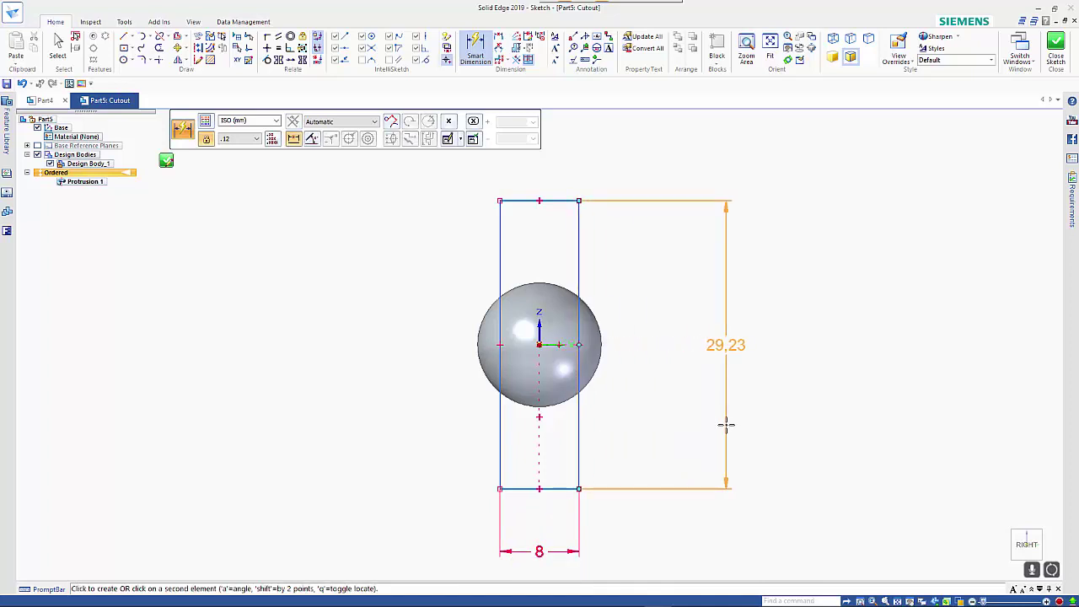
{"action": "right_click", "coordinate": [726, 424]}
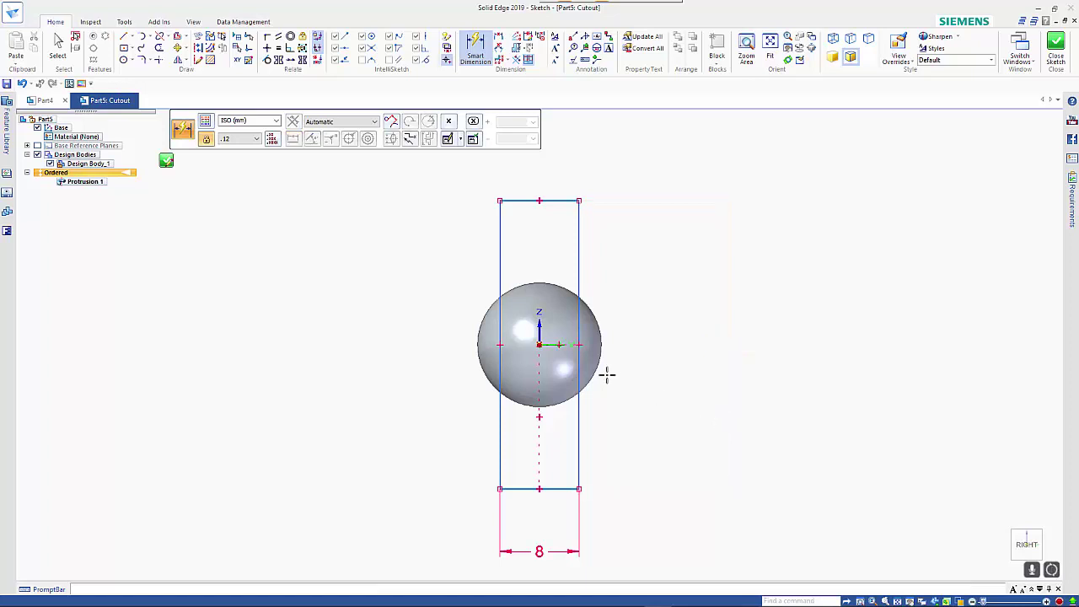
{"action": "left_click", "coordinate": [563, 201]}
{"action": "left_click", "coordinate": [559, 342]}
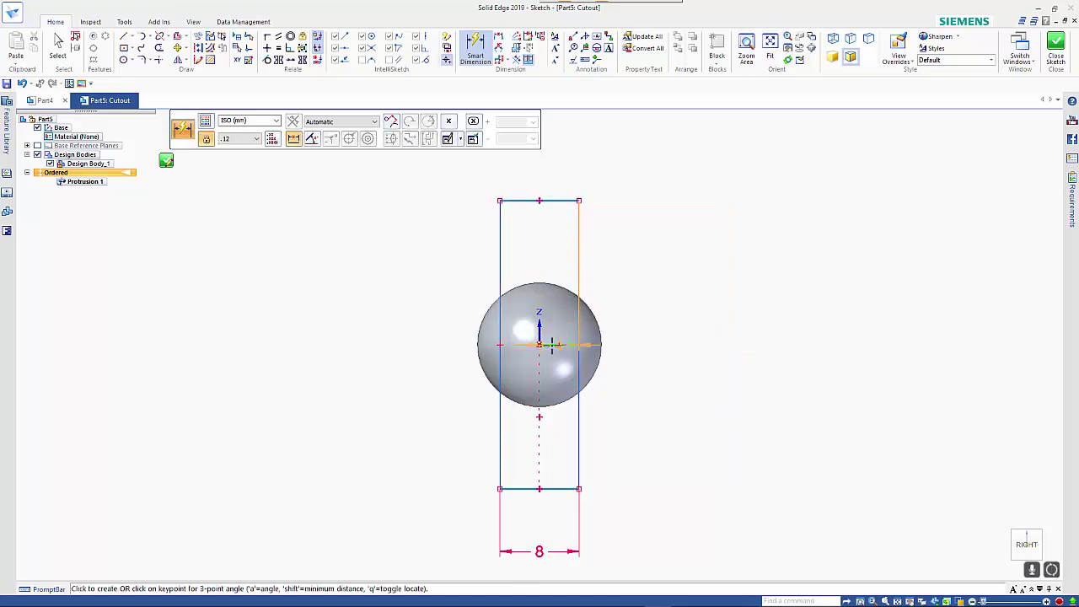
{"action": "left_click", "coordinate": [703, 295]}
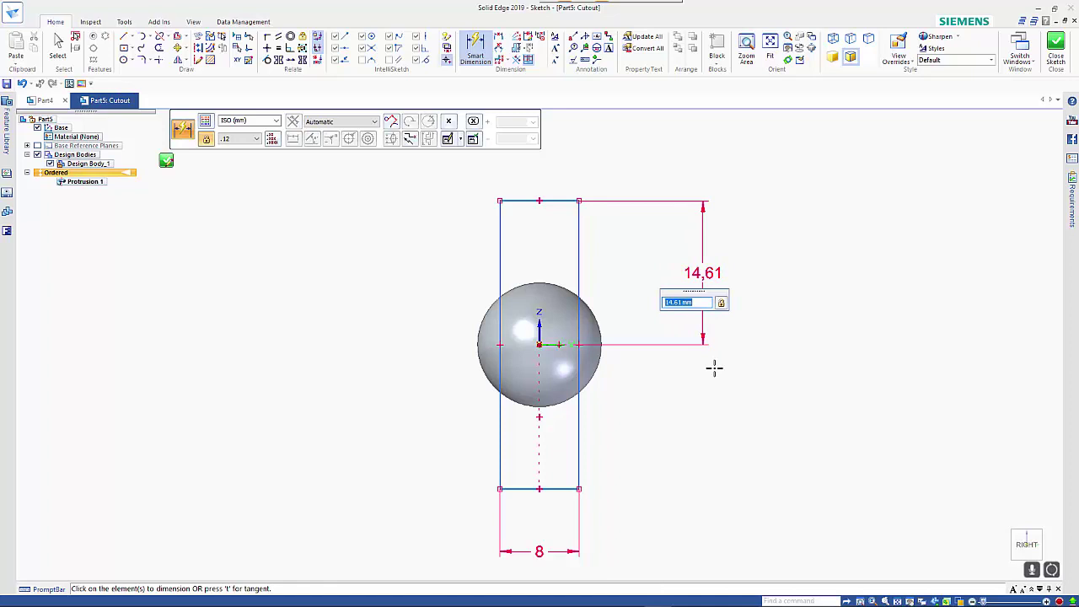
{"action": "key", "text": "Return"}
Extend the cut through the sphere, removing the outer side, to create Cutout 1.
{"action": "left_click", "coordinate": [175, 164]}
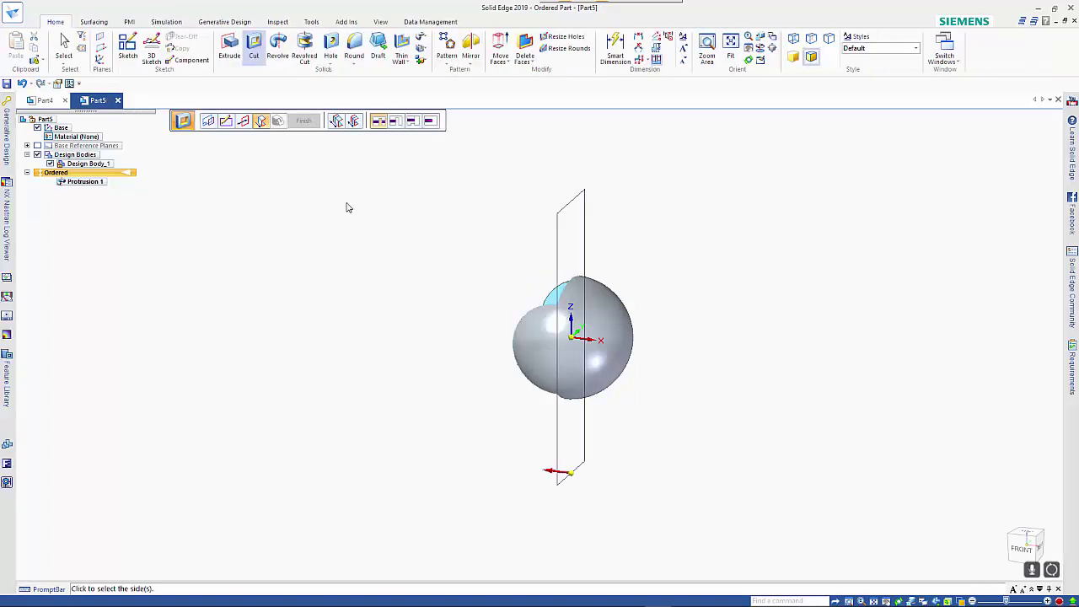
{"action": "left_click", "coordinate": [245, 123]}
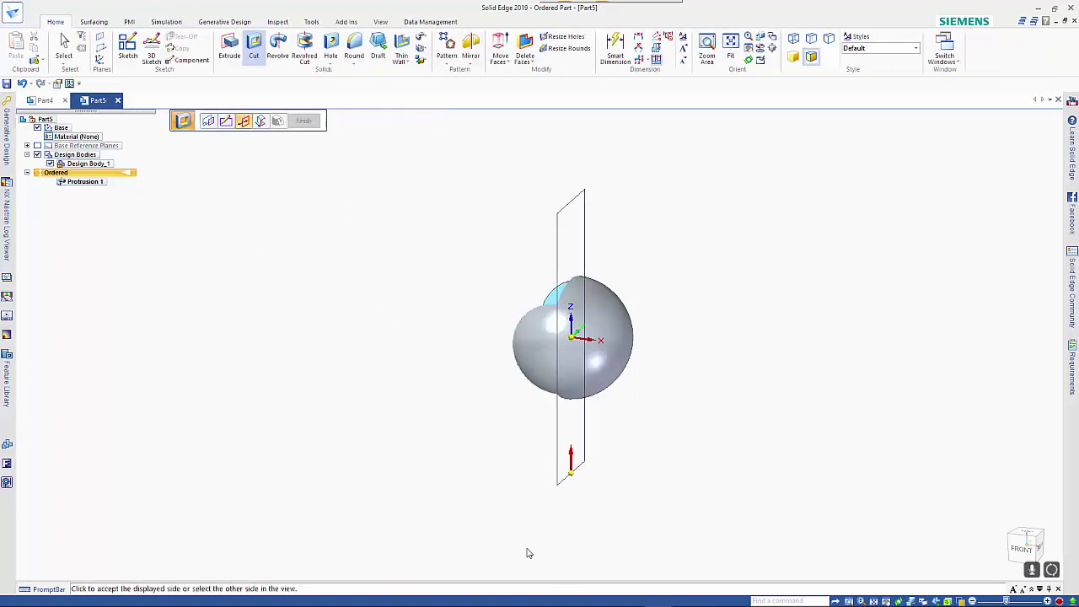
{"action": "left_click", "coordinate": [595, 497]}
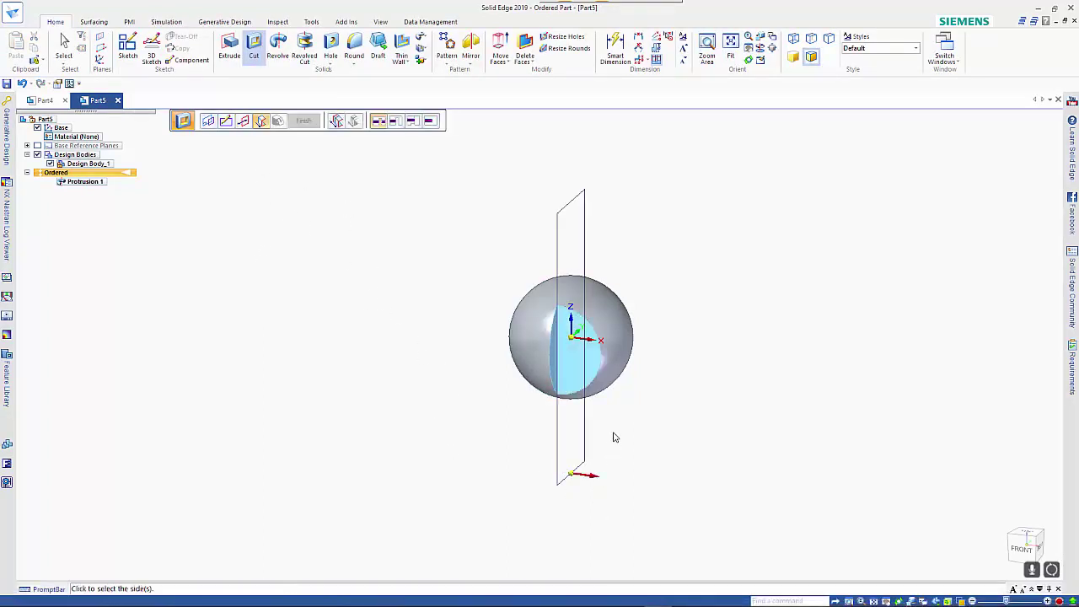
{"action": "left_click", "coordinate": [569, 469]}
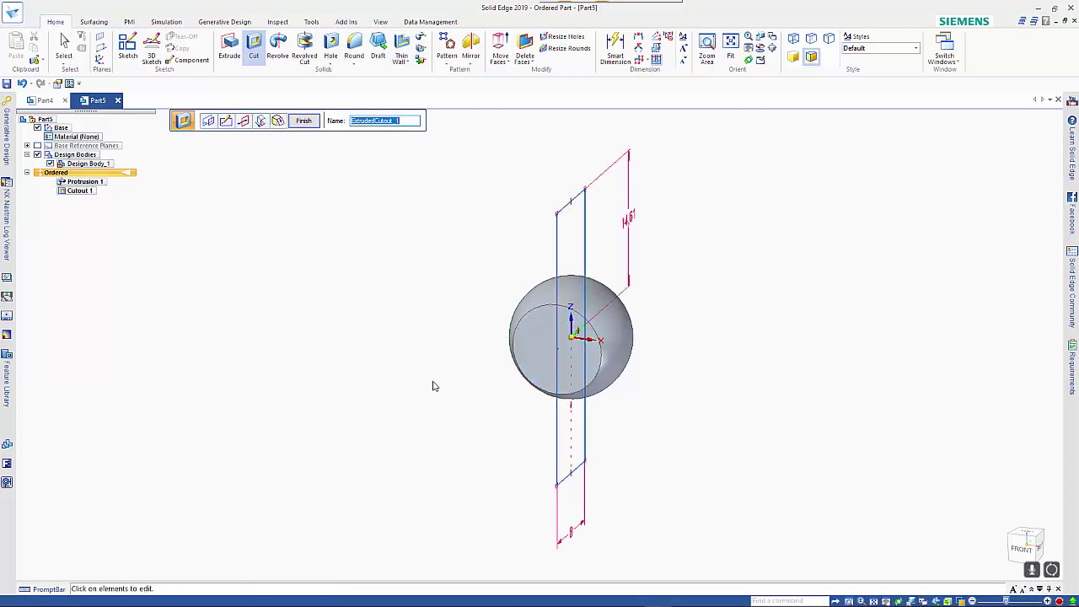
{"action": "key", "text": "Return"}
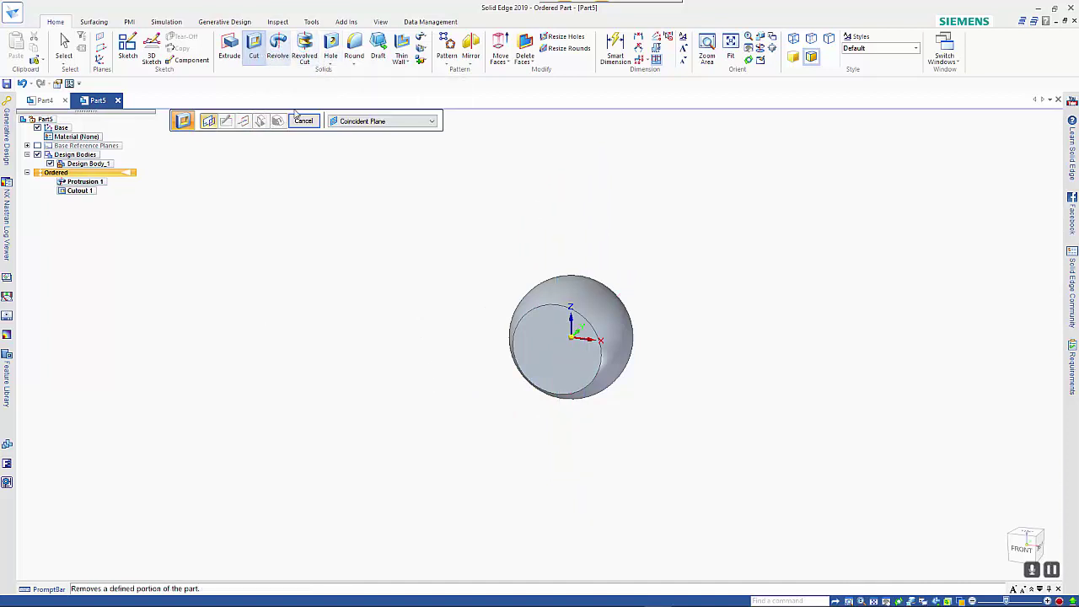
Start a cut on the base plane with a circle centred at the origin.
{"action": "right_click", "coordinate": [588, 331]}
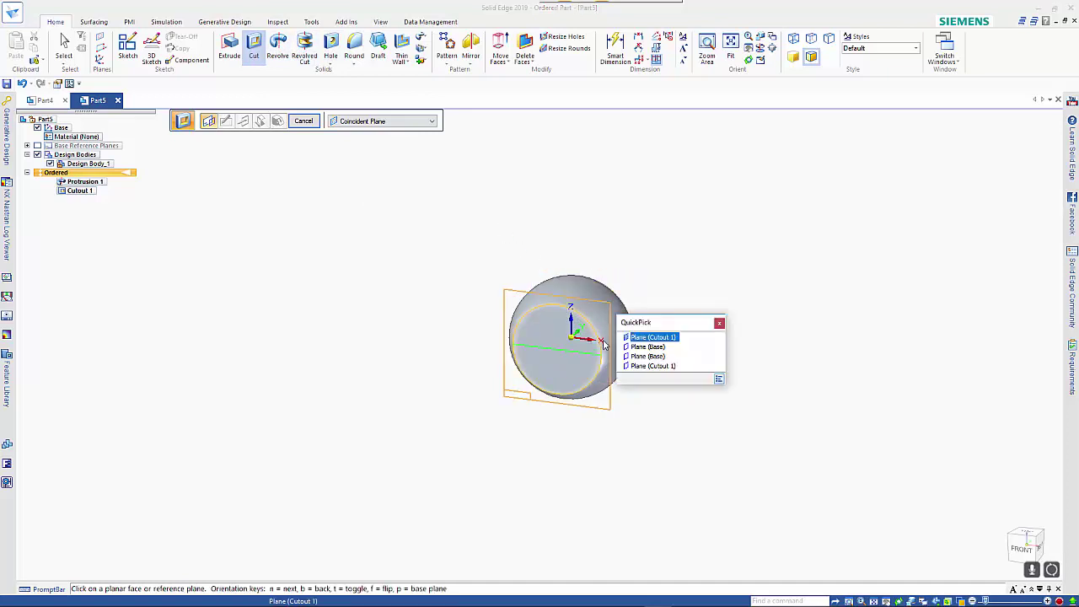
{"action": "left_click", "coordinate": [647, 344]}
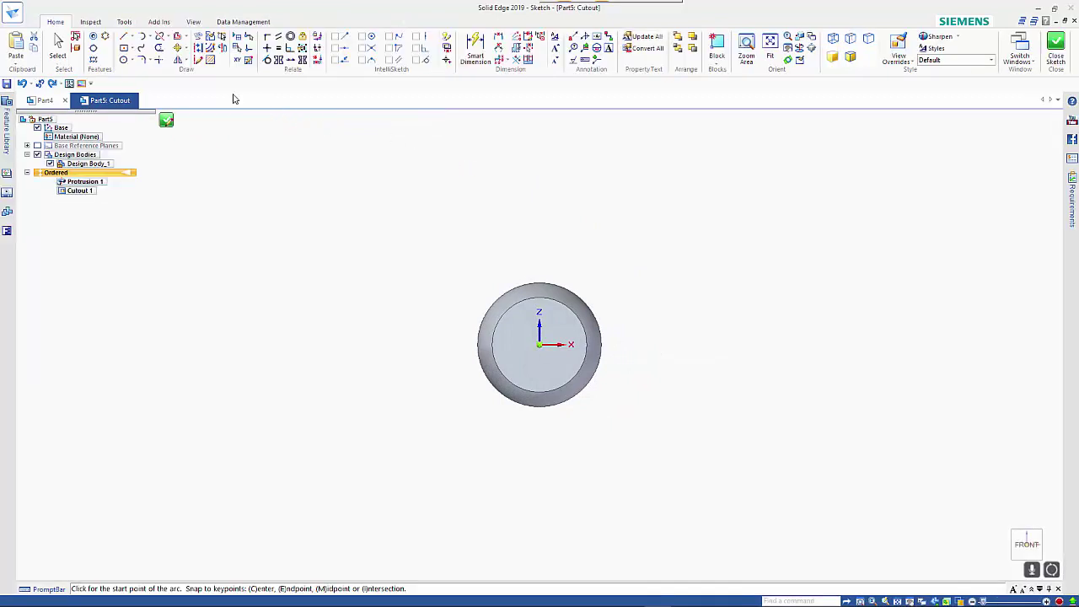
{"action": "left_click", "coordinate": [125, 61]}
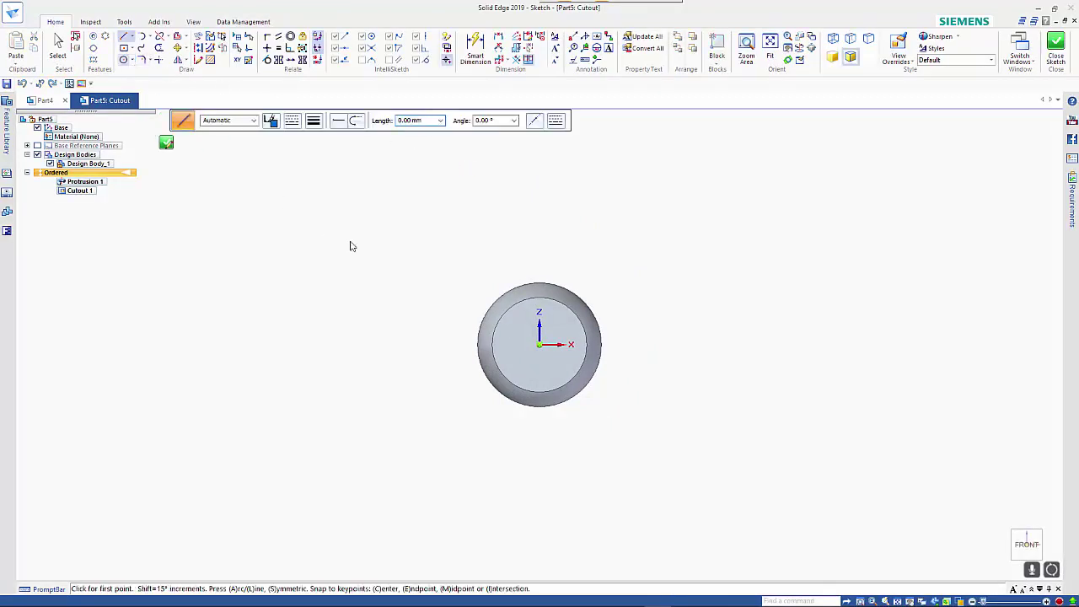
{"action": "left_click", "coordinate": [520, 328]}
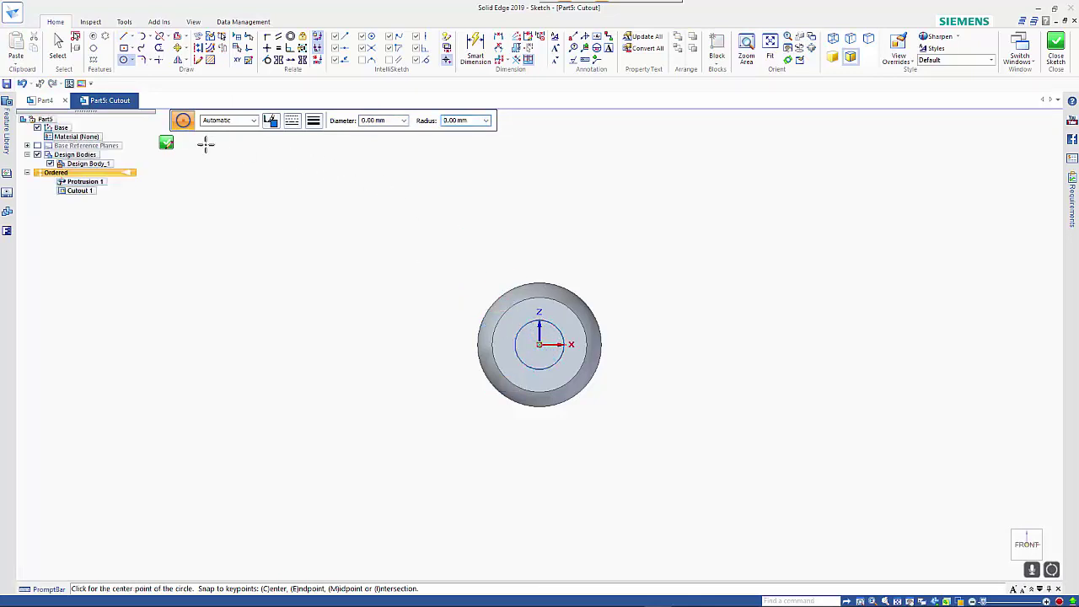
{"action": "key", "text": "Escape"}
{"action": "key", "text": "Escape"}
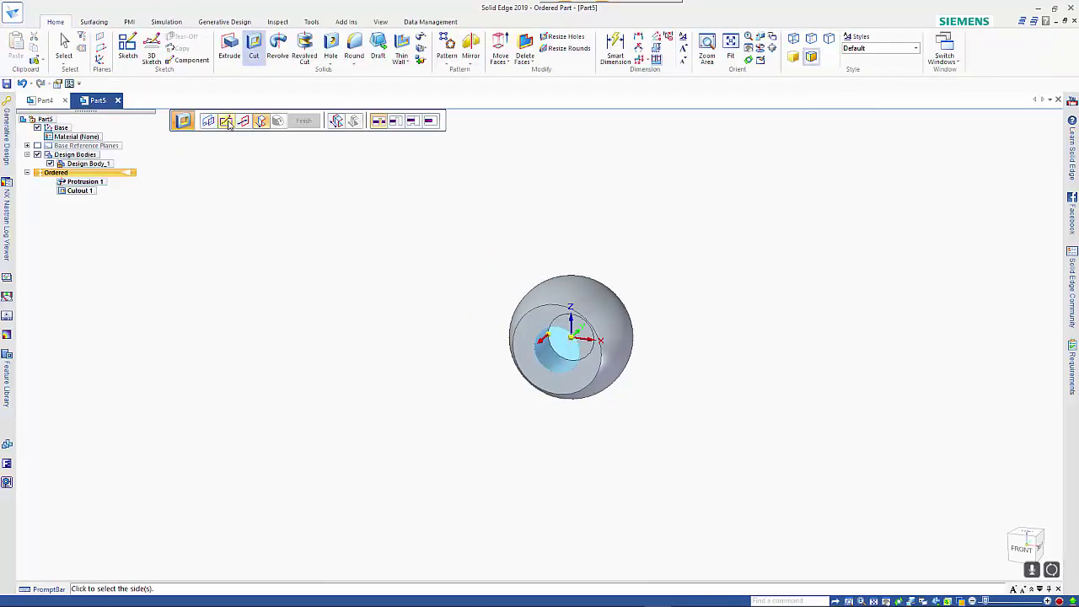
Dimension the circle Ø5 and cut the hole as Cutout 2.
{"action": "left_click", "coordinate": [227, 123]}
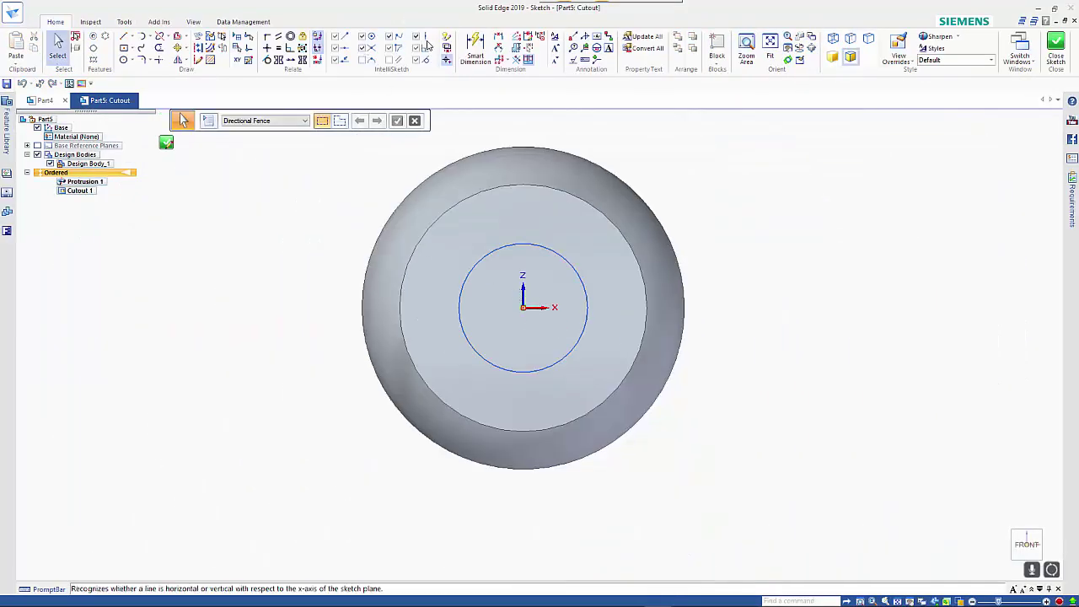
{"action": "left_click", "coordinate": [475, 46]}
{"action": "left_click", "coordinate": [560, 252]}
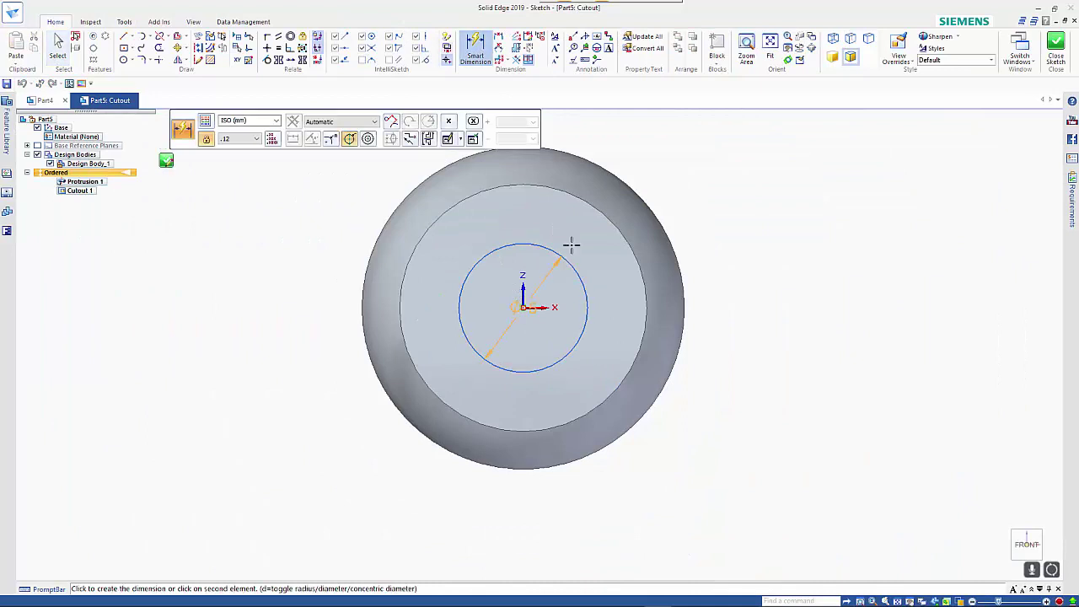
{"action": "left_click", "coordinate": [687, 149]}
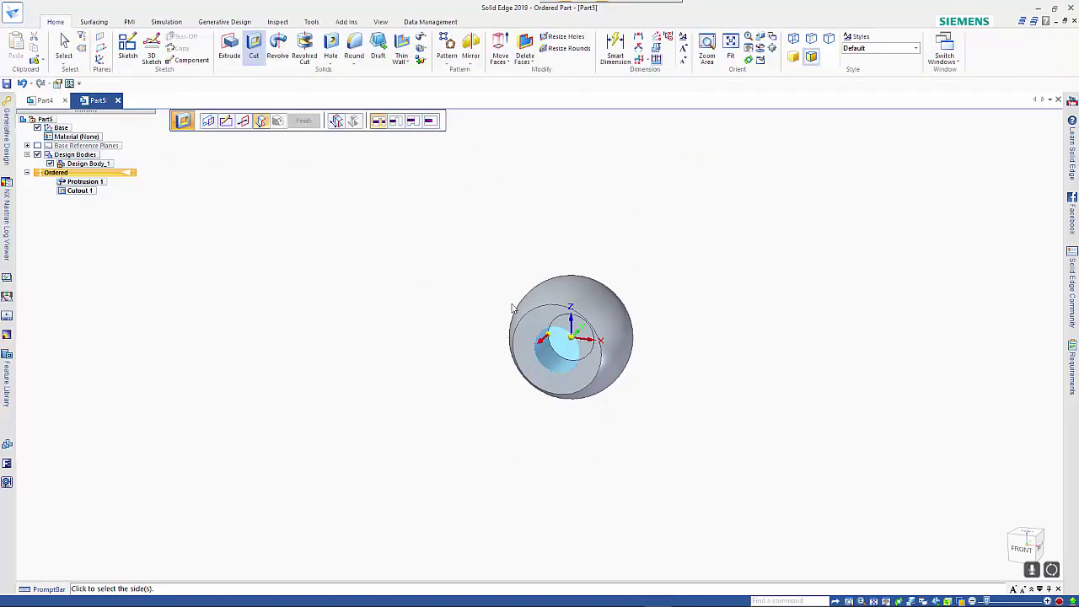
{"action": "left_click", "coordinate": [546, 335]}
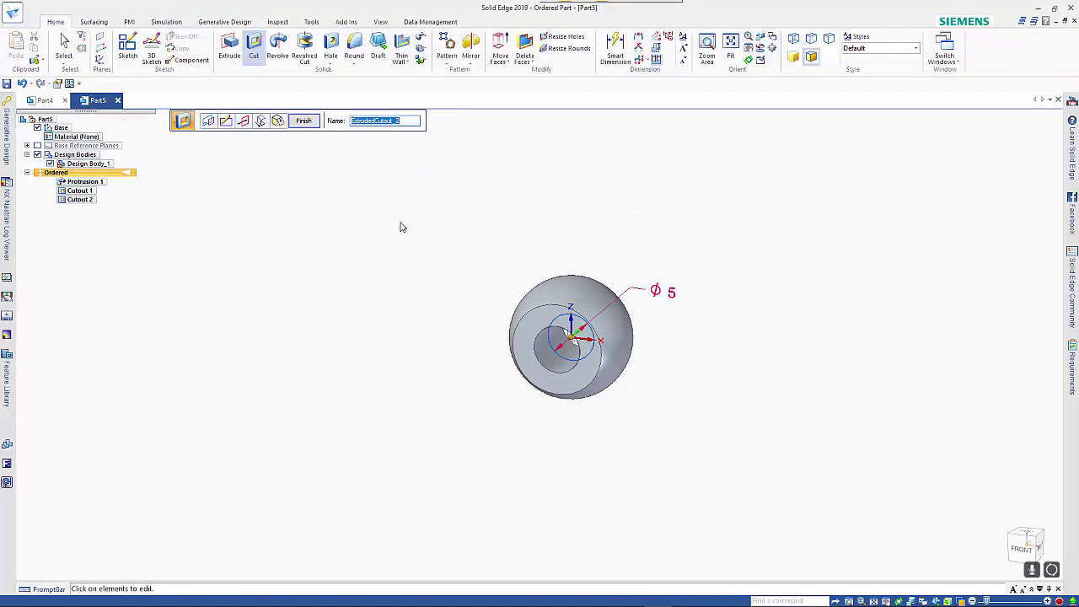
Open the part's variable table and add a new variable named d2.
{"action": "key", "text": "Escape"}
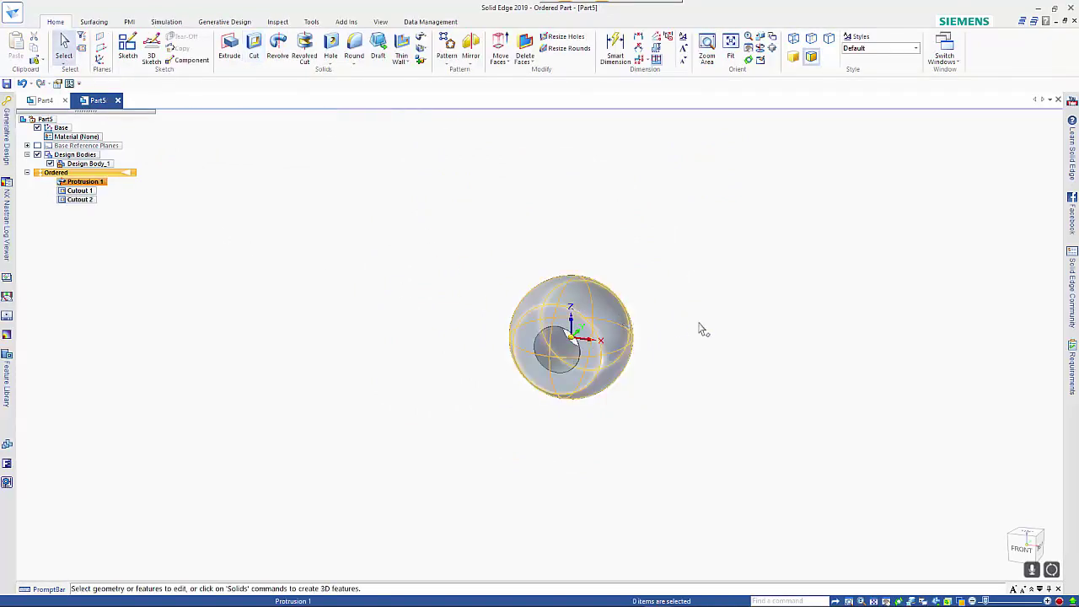
{"action": "left_click", "coordinate": [716, 329]}
{"action": "middle_click_drag", "start_coordinate": [717, 329], "coordinate": [511, 298], "text": "shift"}
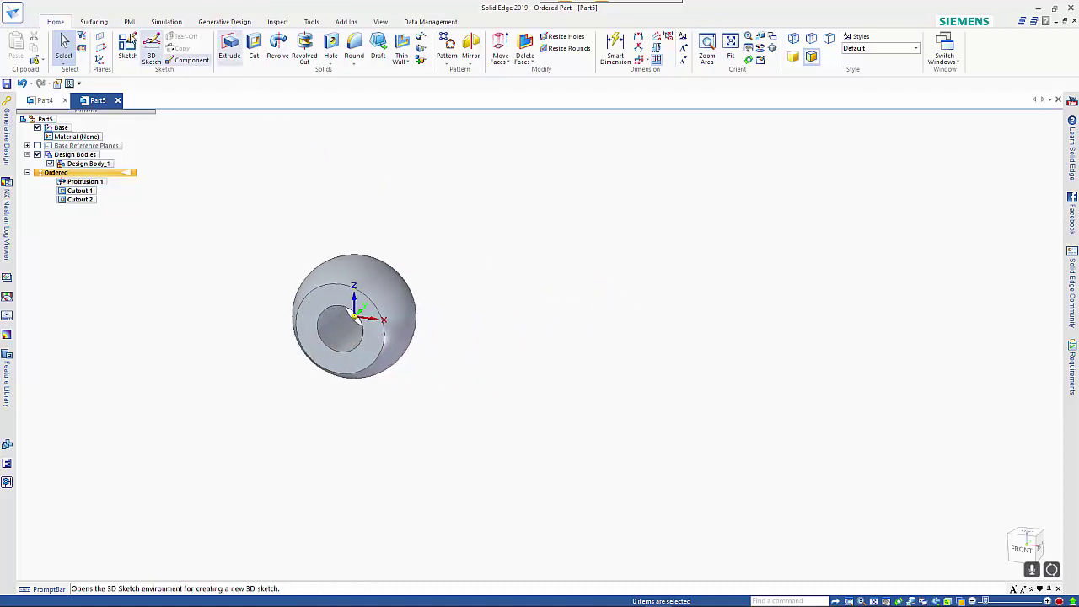
{"action": "left_click", "coordinate": [69, 83]}
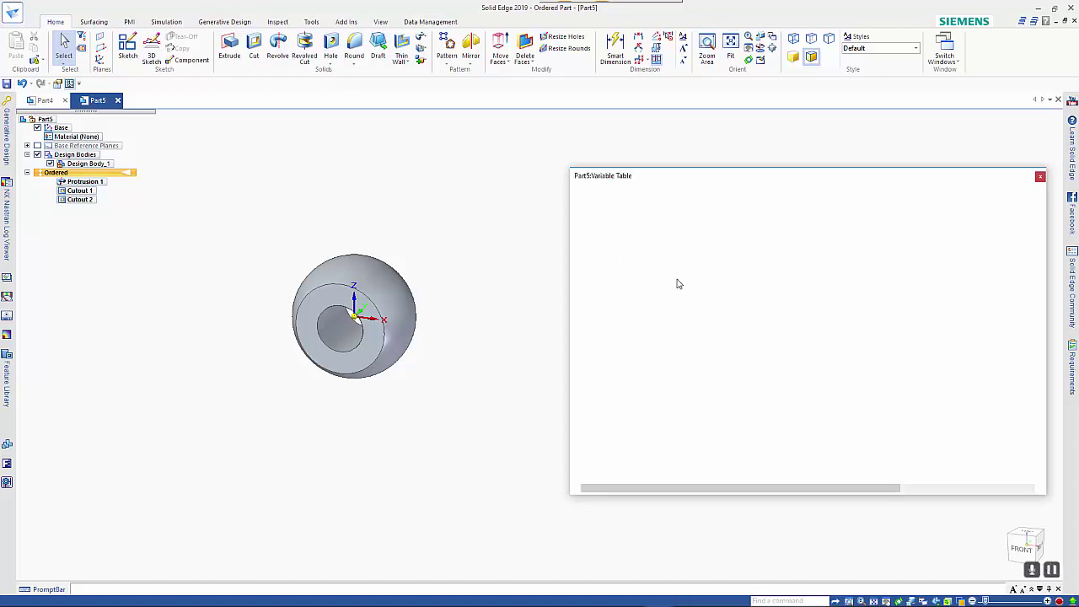
{"action": "left_click", "coordinate": [643, 298]}
{"action": "type", "text": "d2"}
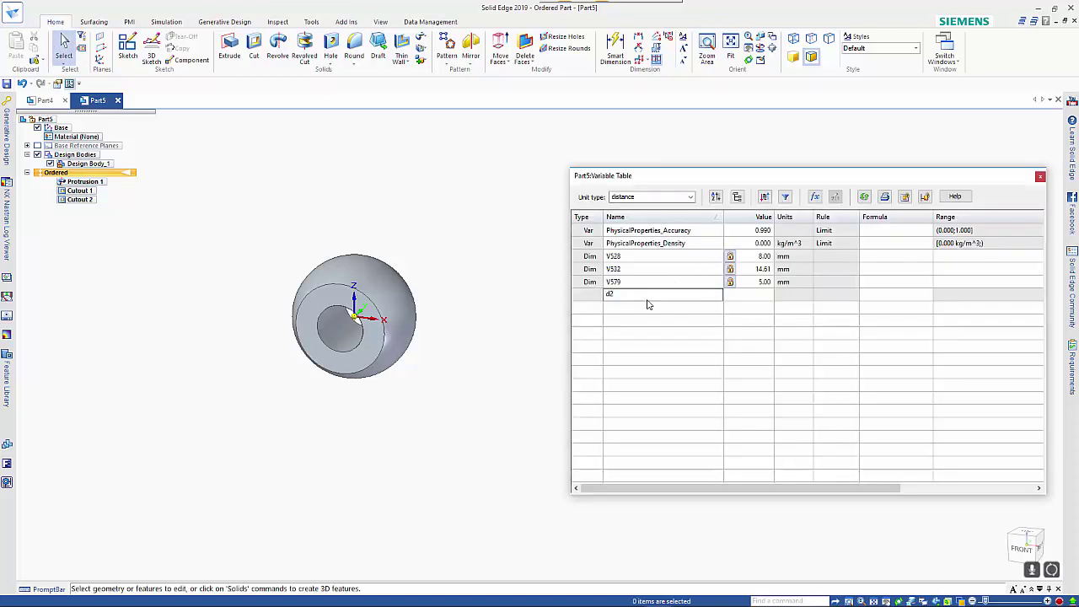
{"action": "key", "text": "Tab"}
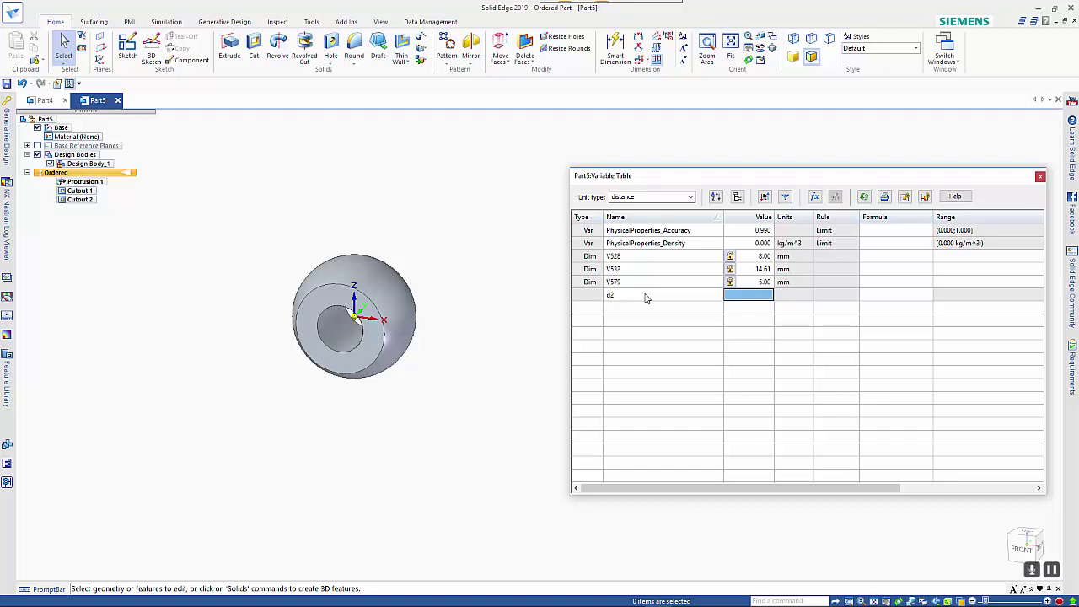
Rename hole diameter V579 to d and set d2 to 20 mm.
{"action": "left_click", "coordinate": [664, 287]}
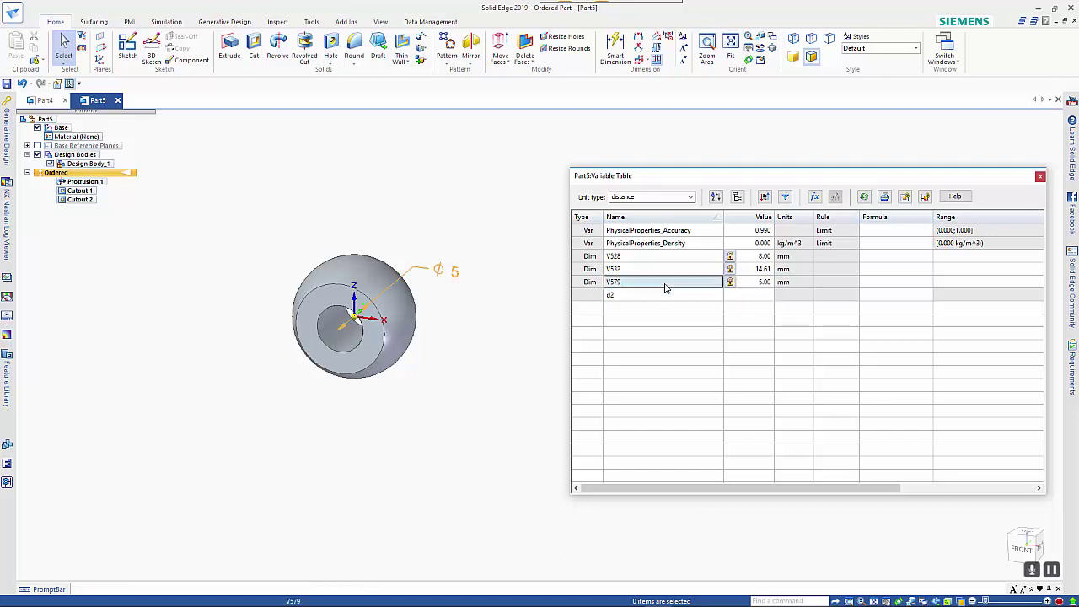
{"action": "type", "text": "d"}
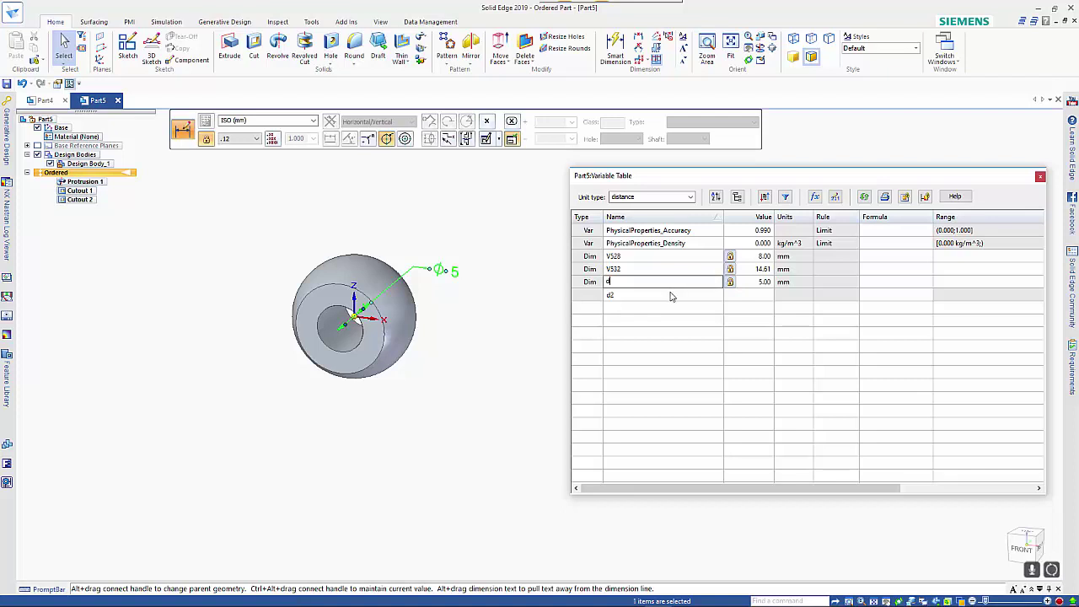
{"action": "left_click", "coordinate": [661, 279]}
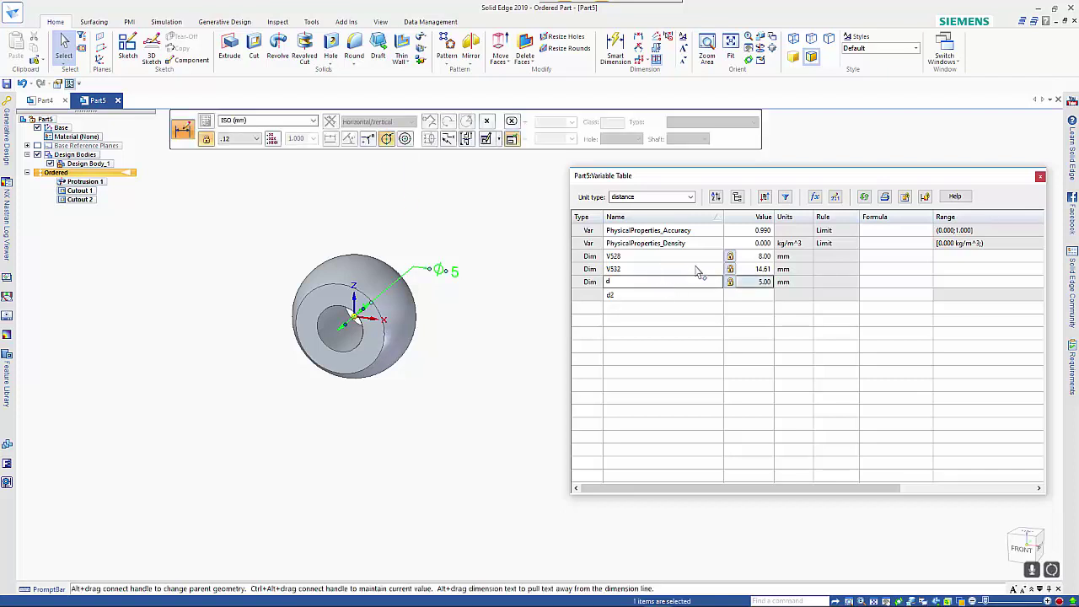
{"action": "key", "text": "Tab"}
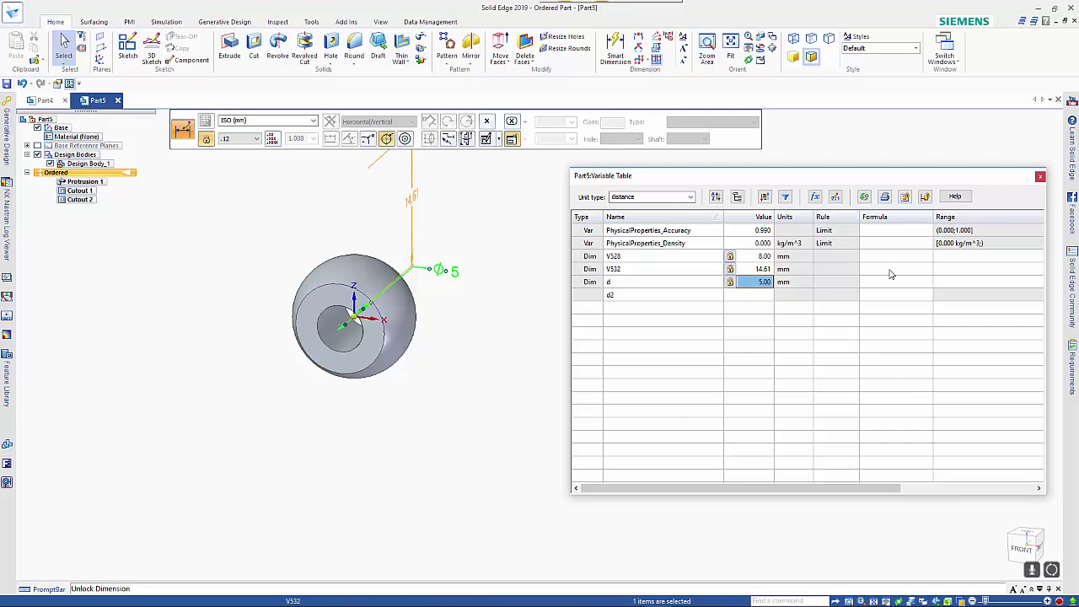
{"action": "left_click", "coordinate": [750, 297]}
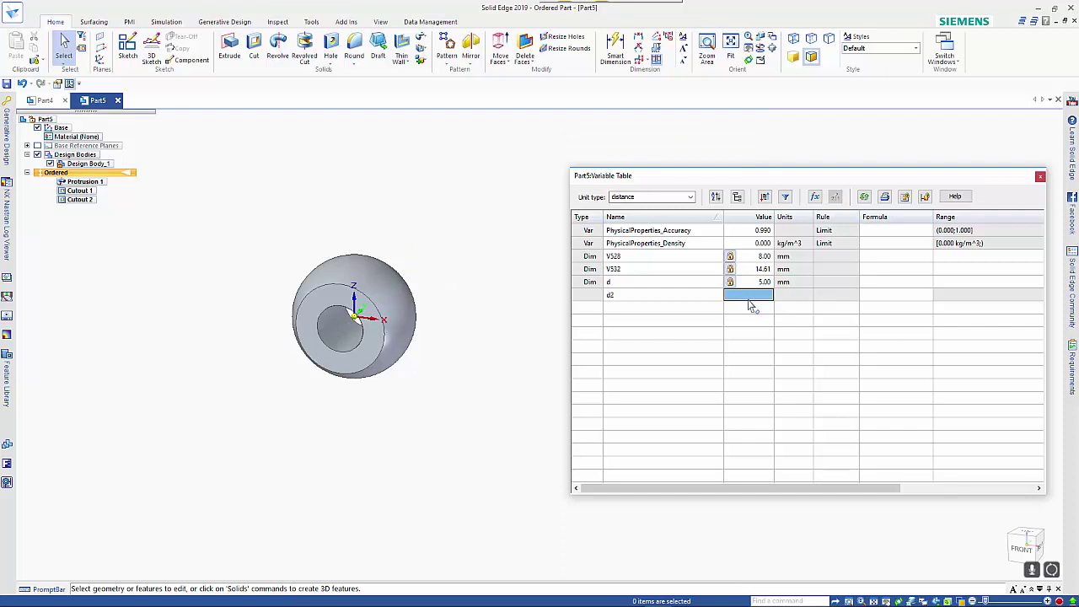
{"action": "type", "text": "20"}
{"action": "key", "text": "Tab"}
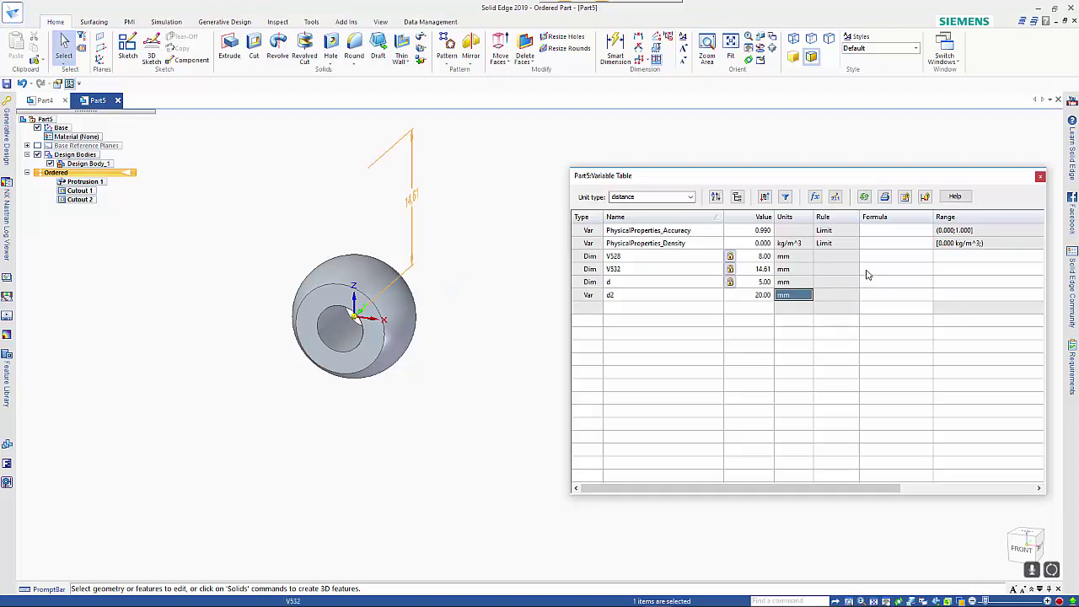
Drive V532 with the formula d+((d2-d)/2), giving 12.50 mm.
{"action": "left_click", "coordinate": [867, 271]}
{"action": "left_click", "coordinate": [867, 271]}
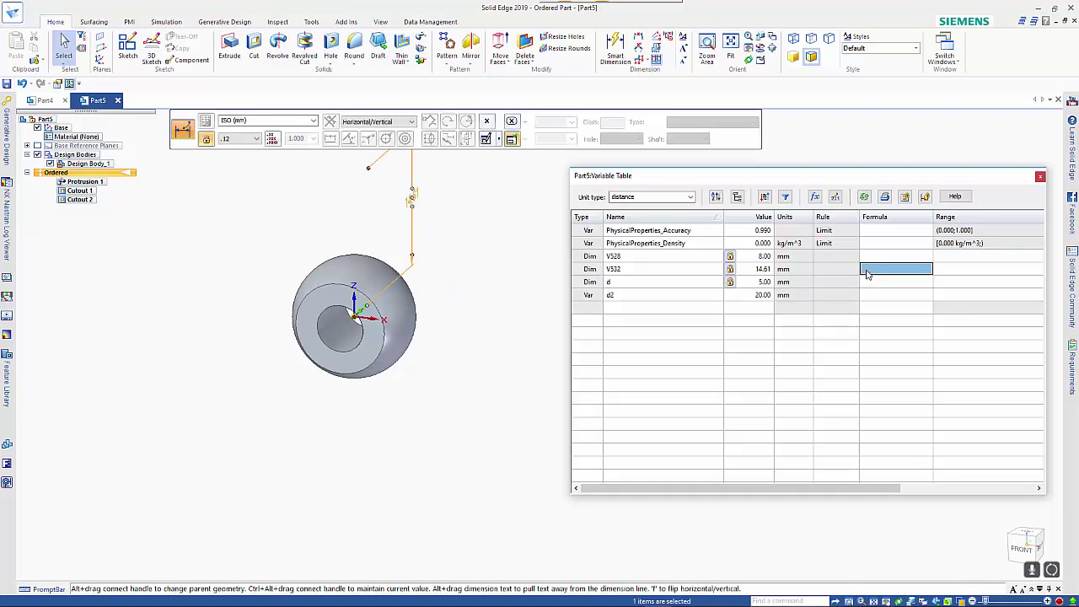
{"action": "type", "text": "d+((d2-d)/2"}
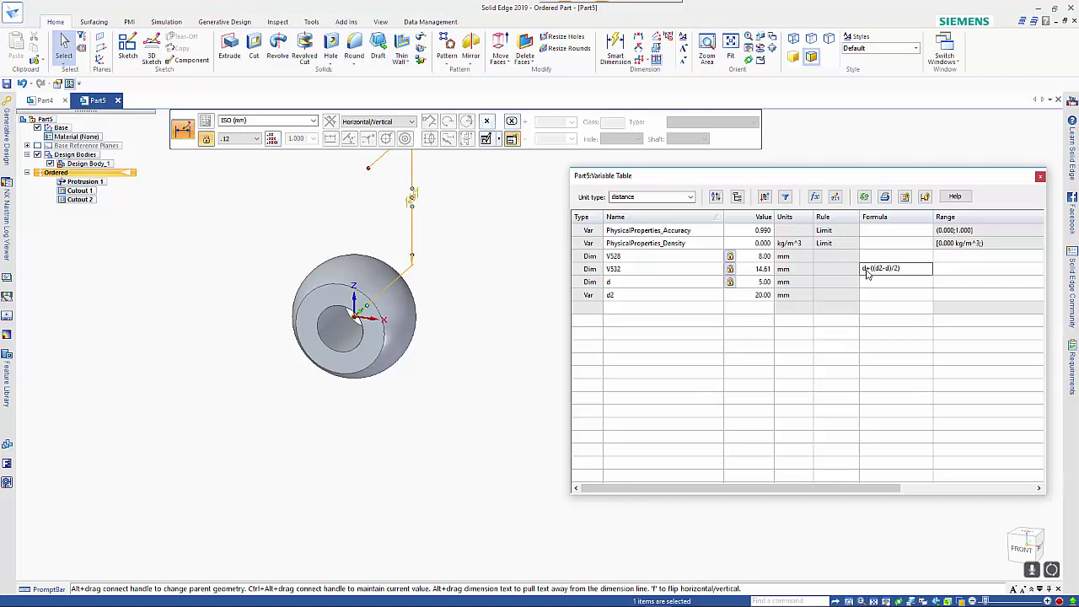
{"action": "key", "text": "Return"}
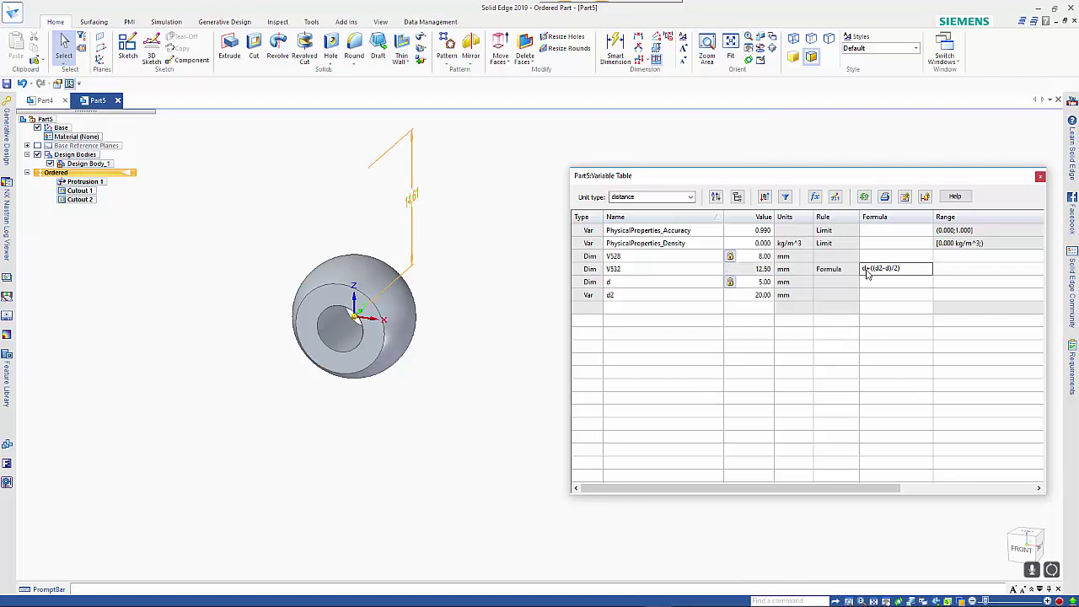
{"action": "left_click", "coordinate": [833, 285]}
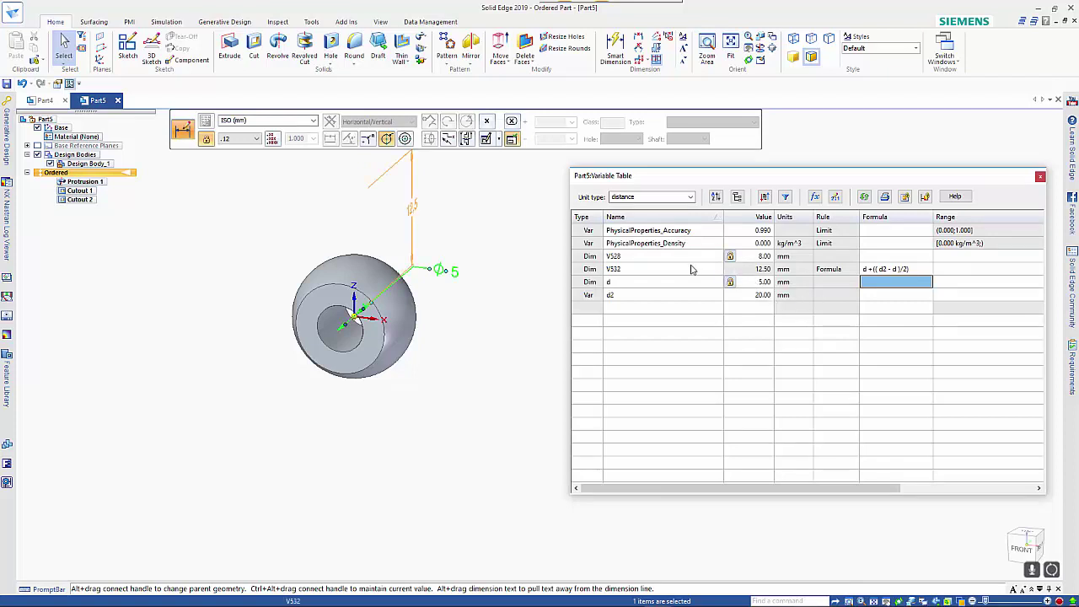
Give V528 the formula d2 (20 mm), then delete that formula again.
{"action": "left_click", "coordinate": [875, 258]}
{"action": "type", "text": "d2"}
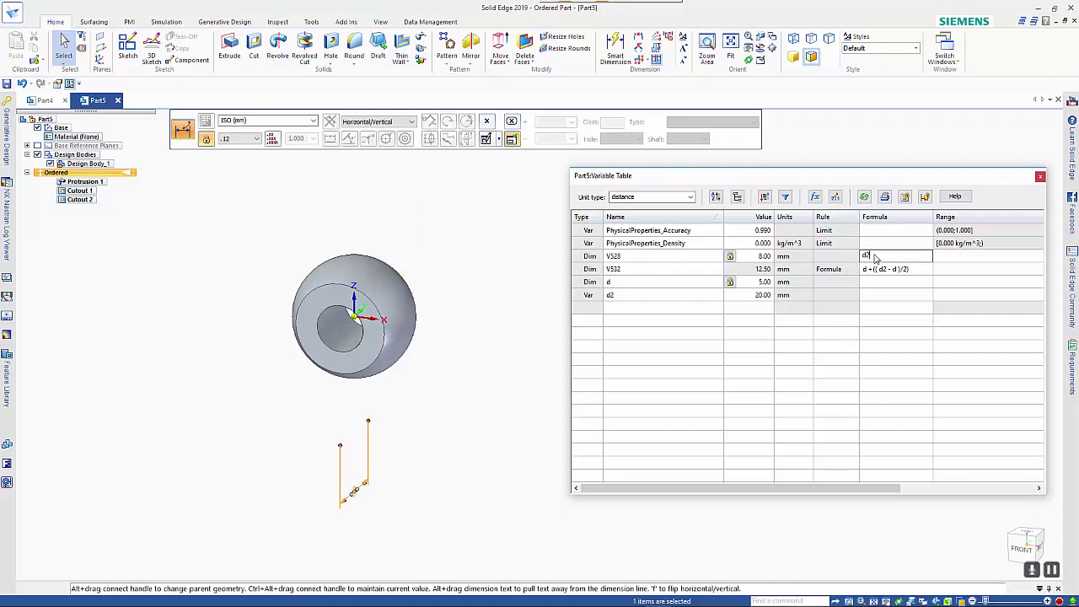
{"action": "key", "text": "Return"}
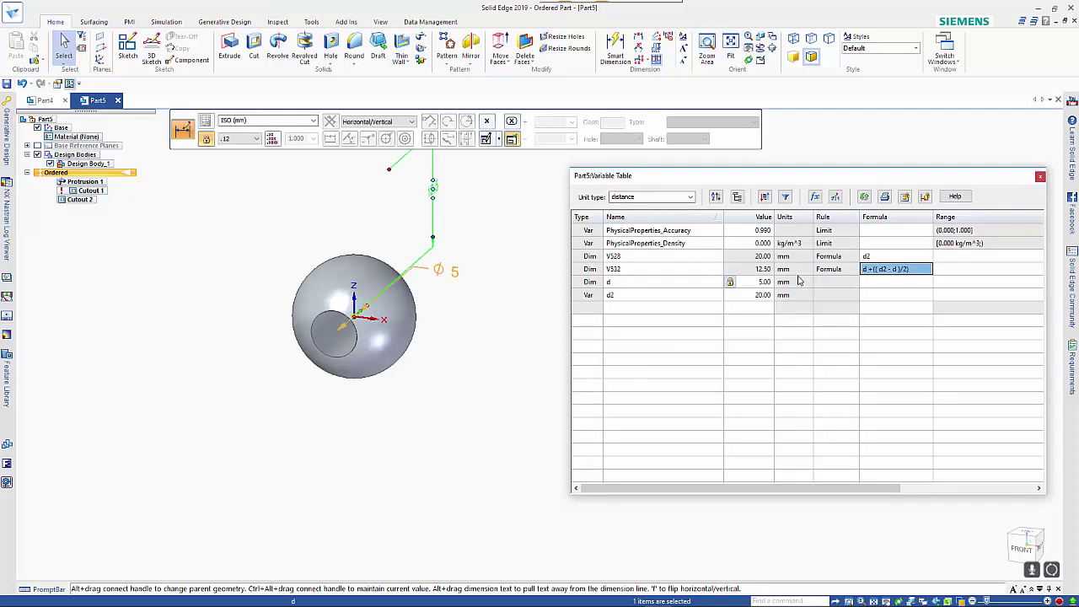
{"action": "left_click", "coordinate": [869, 259]}
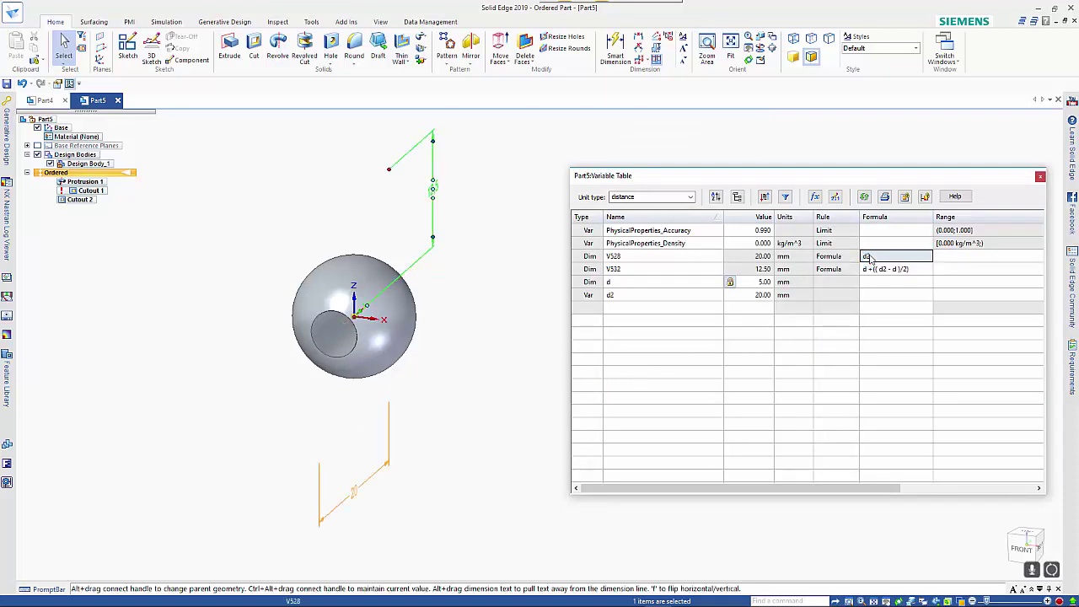
{"action": "key", "text": "Delete"}
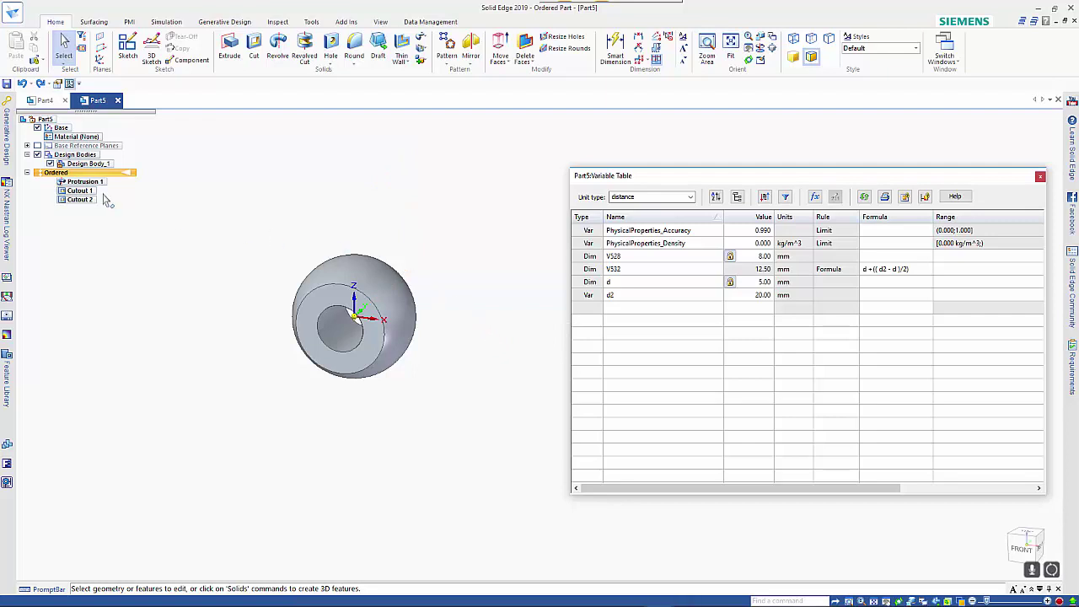
Edit Protrusion 1's profile and dimension its arc as a Ø12.5 diameter (V598).
{"action": "right_click", "coordinate": [77, 182]}
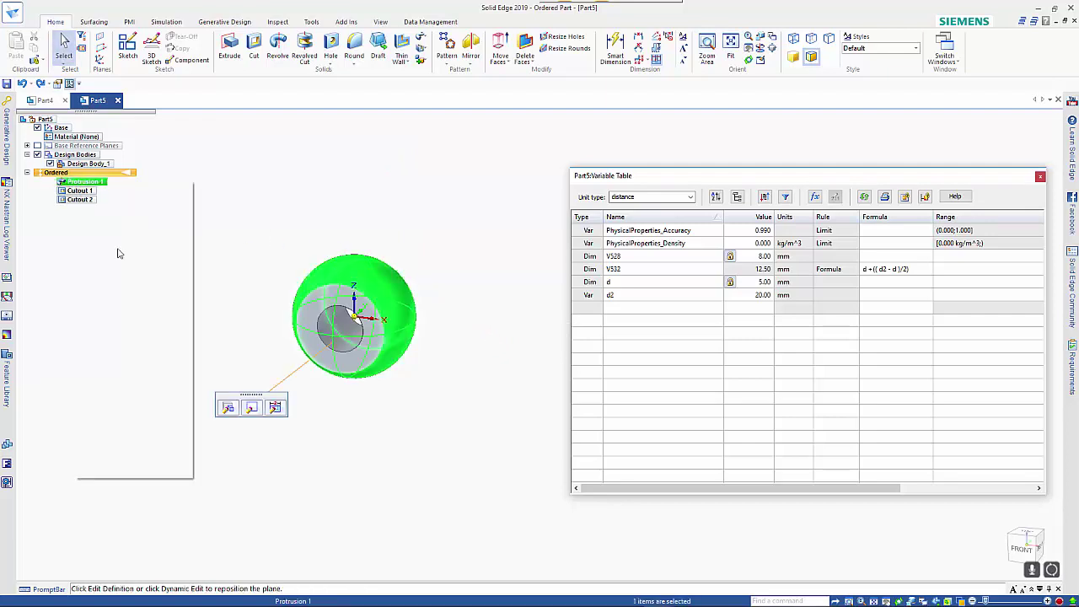
{"action": "key", "text": "Escape"}
{"action": "left_click", "coordinate": [252, 408]}
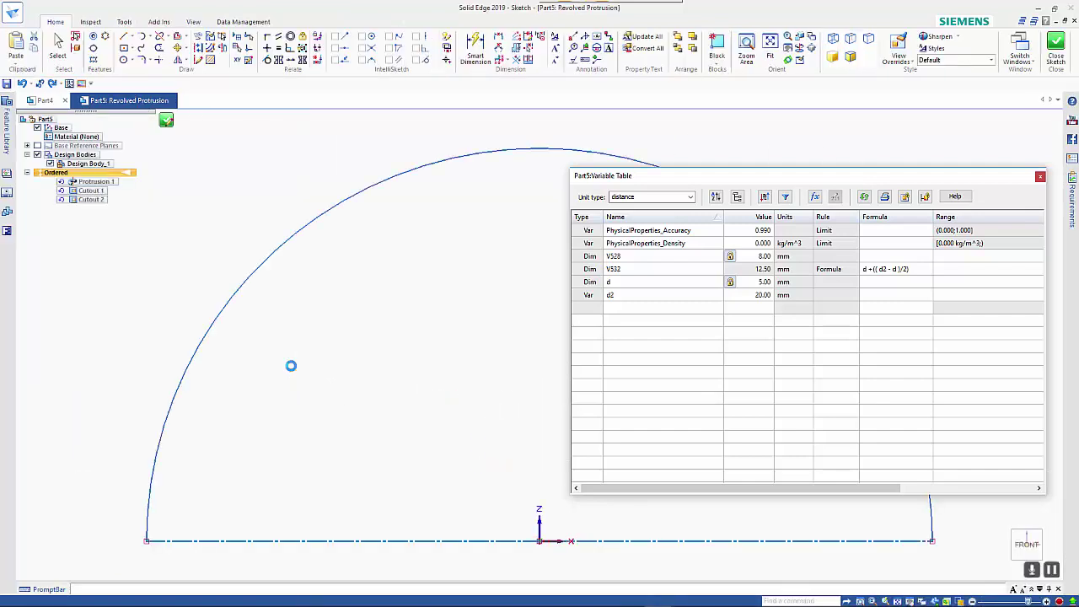
{"action": "scroll", "coordinate": [291, 368], "scroll_direction": "down", "scroll_amount": 5}
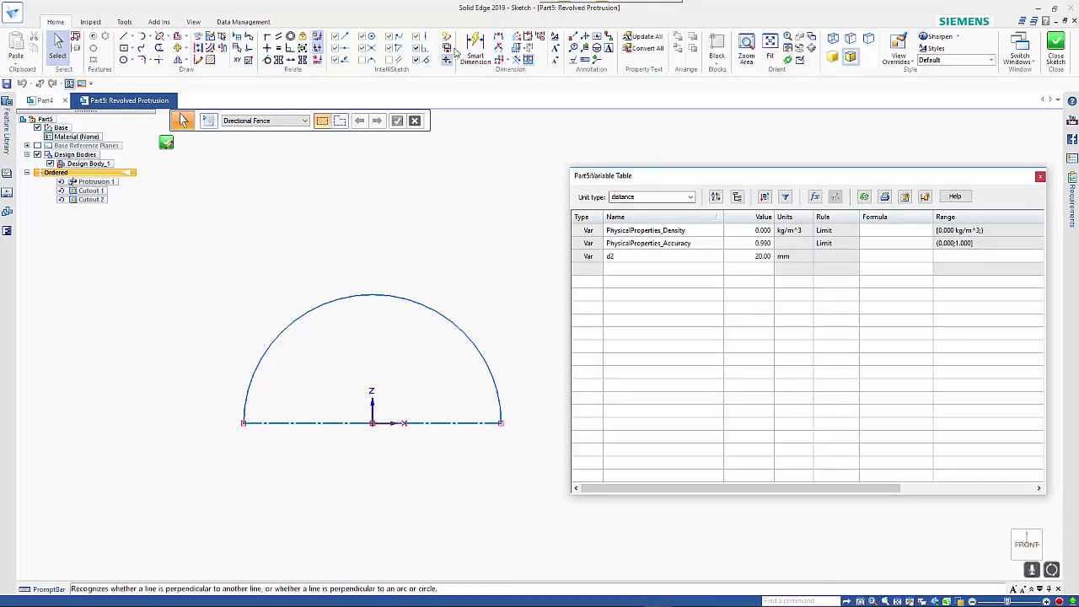
{"action": "left_click", "coordinate": [475, 46]}
{"action": "left_click", "coordinate": [414, 307]}
{"action": "left_click", "coordinate": [441, 224]}
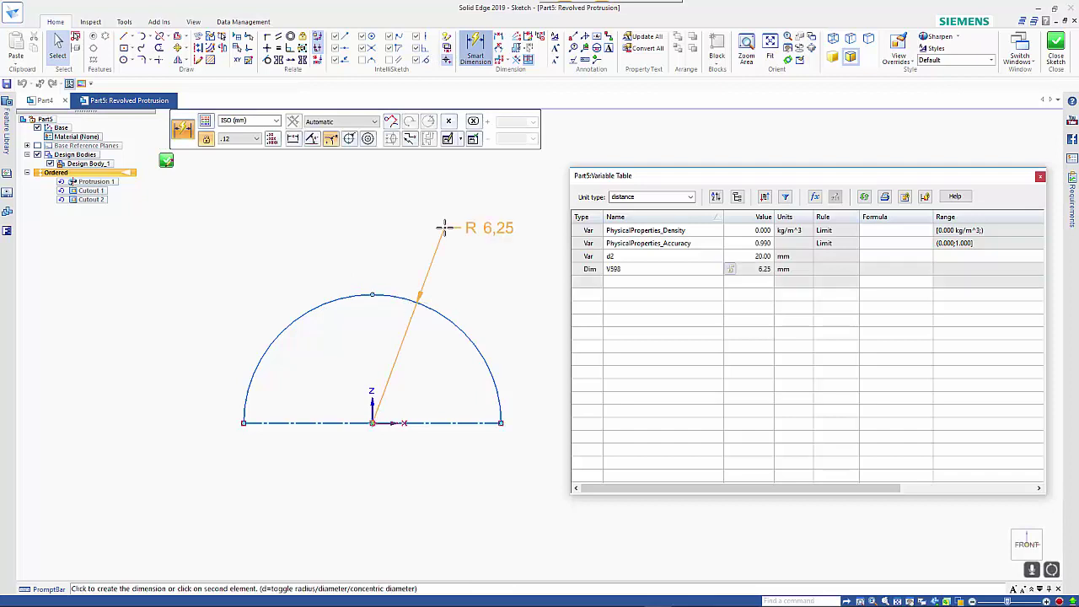
{"action": "left_click", "coordinate": [167, 162]}
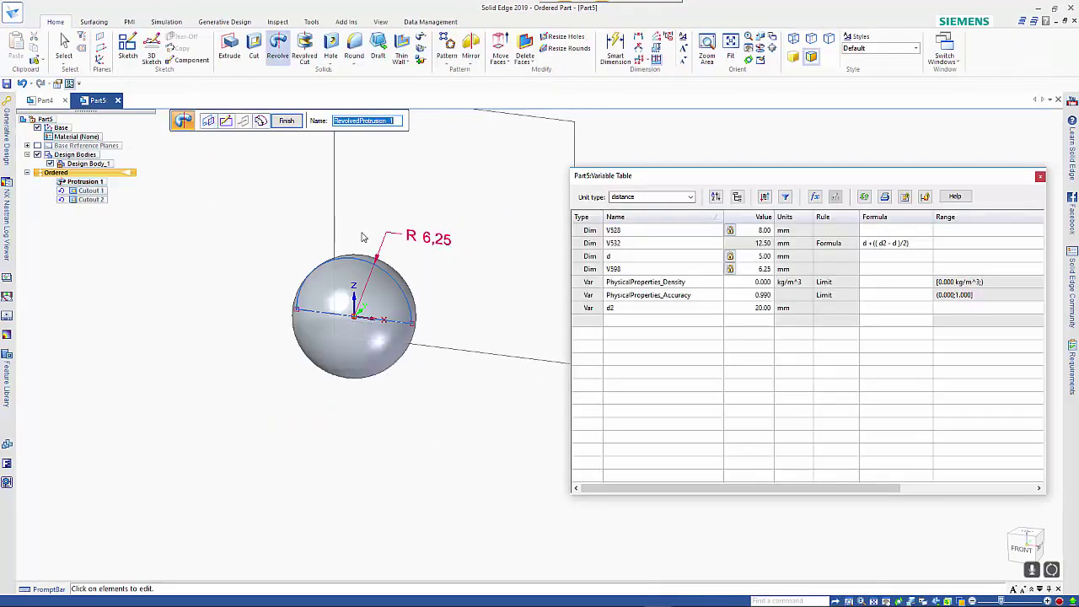
{"action": "left_click", "coordinate": [239, 131]}
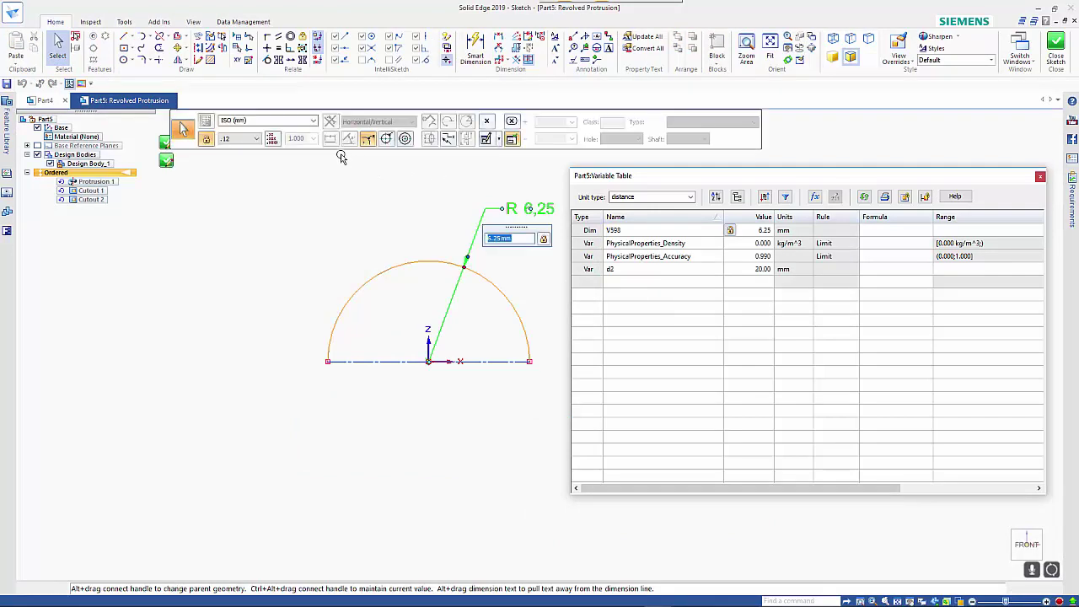
{"action": "left_click", "coordinate": [386, 140]}
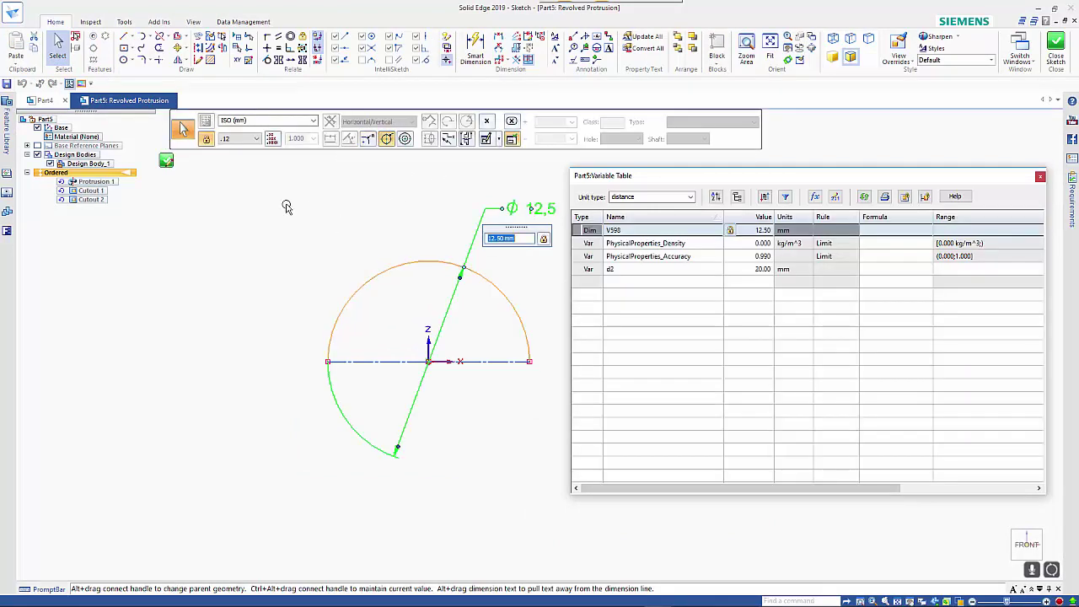
{"action": "left_click", "coordinate": [244, 214]}
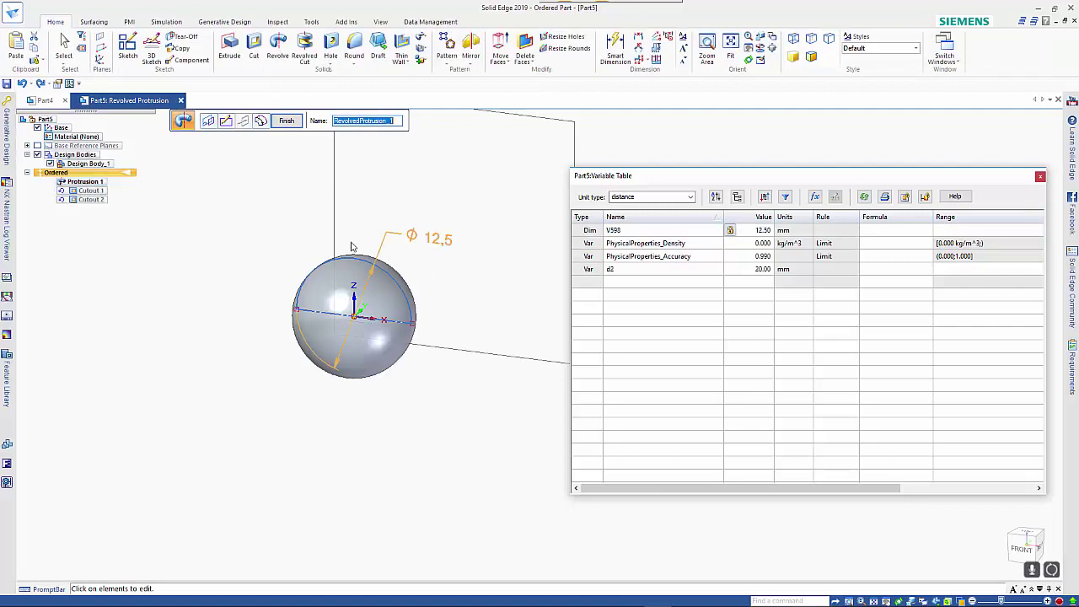
Finish the revolved protrusion and give V598 the formula d+((d2-d)/2) in the Variable Table.
{"action": "left_click", "coordinate": [287, 120]}
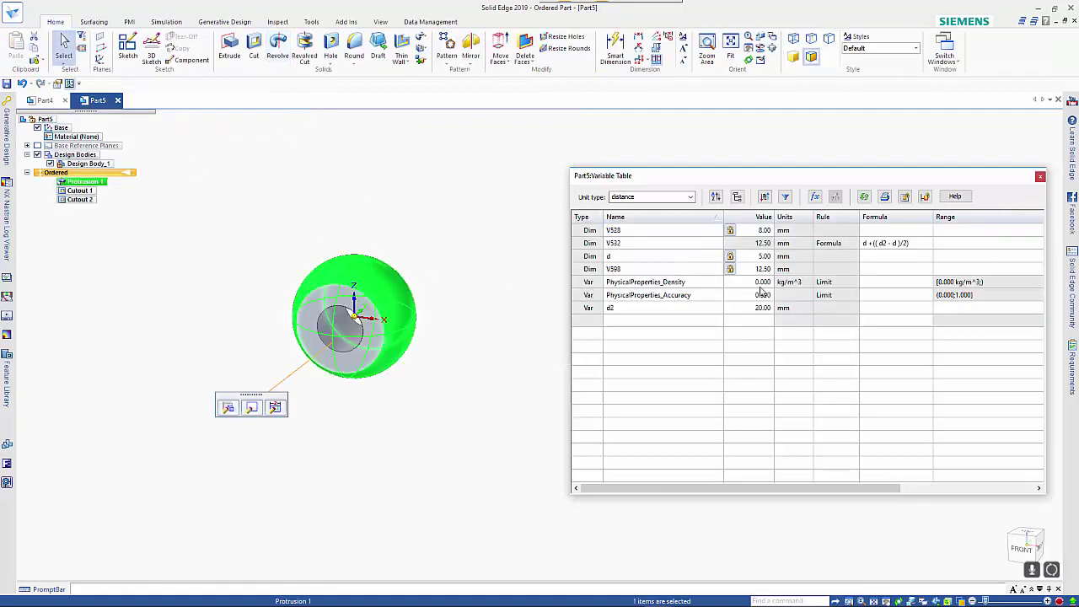
{"action": "left_click", "coordinate": [872, 262]}
{"action": "left_click", "coordinate": [915, 244]}
{"action": "left_click", "coordinate": [924, 243]}
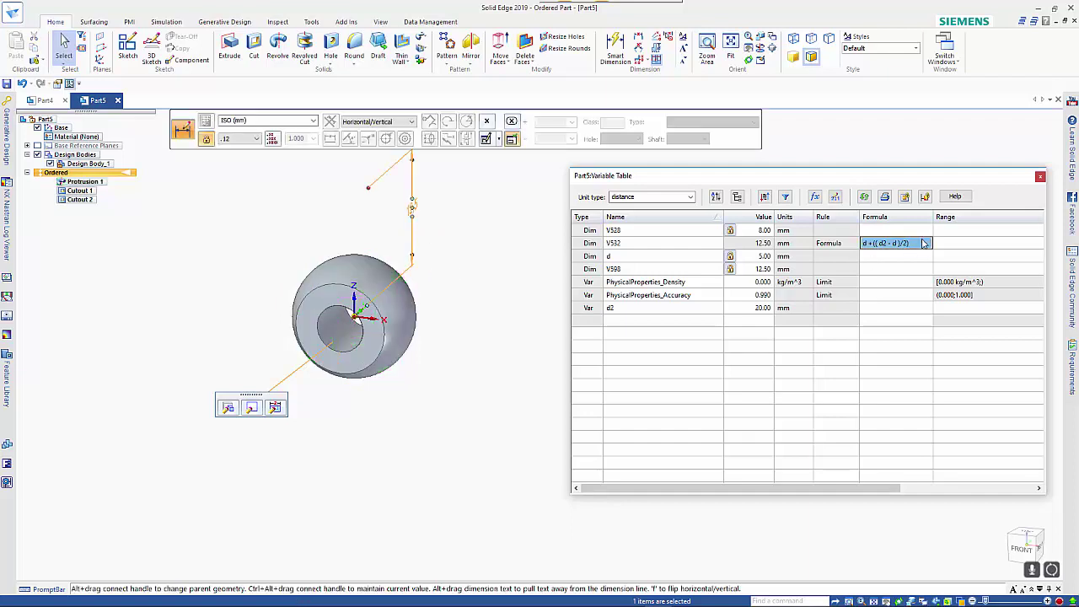
{"action": "left_click", "coordinate": [898, 243]}
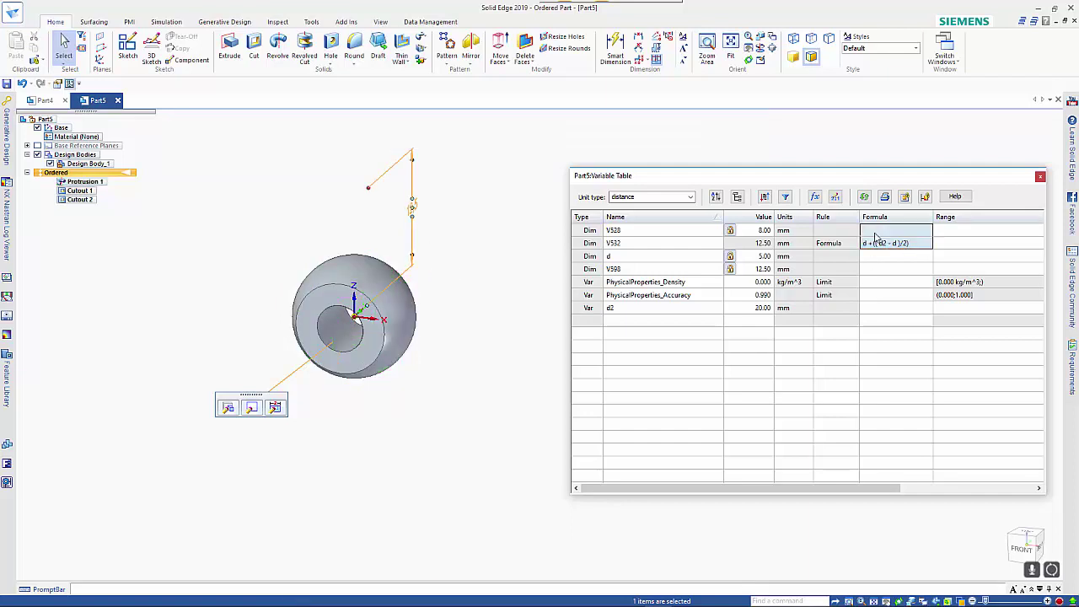
{"action": "left_click", "coordinate": [877, 316]}
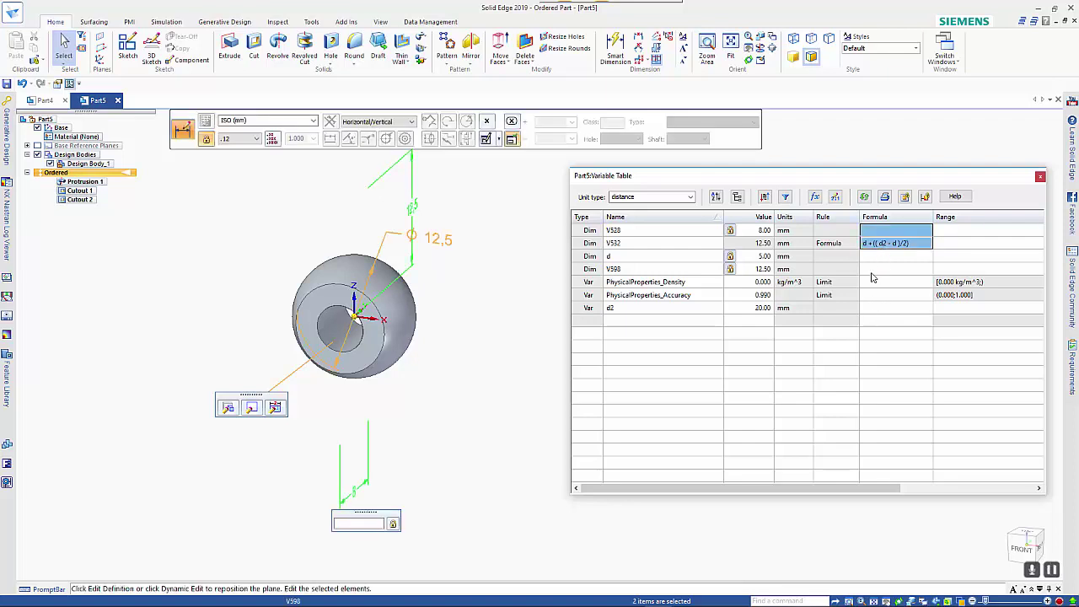
{"action": "left_click", "coordinate": [871, 271]}
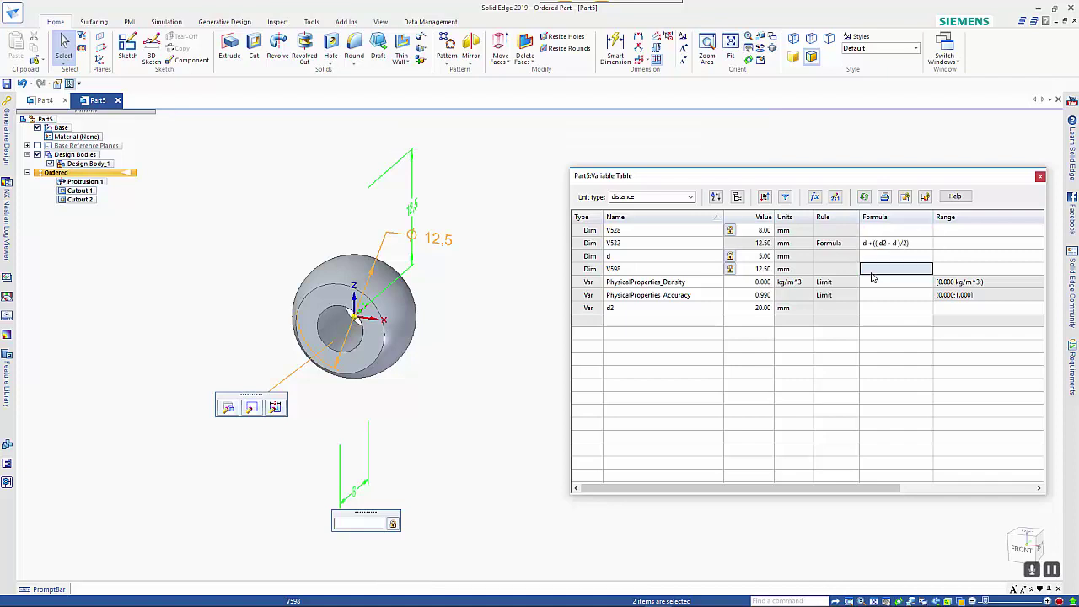
{"action": "type", "text": "d+((d2-d)/2"}
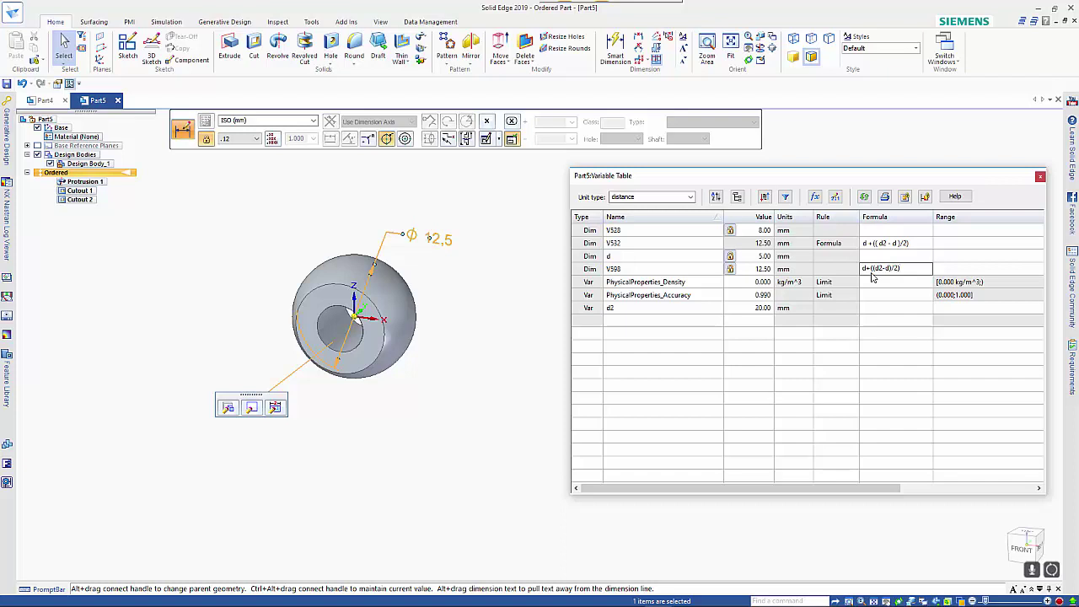
{"action": "key", "text": "Return"}
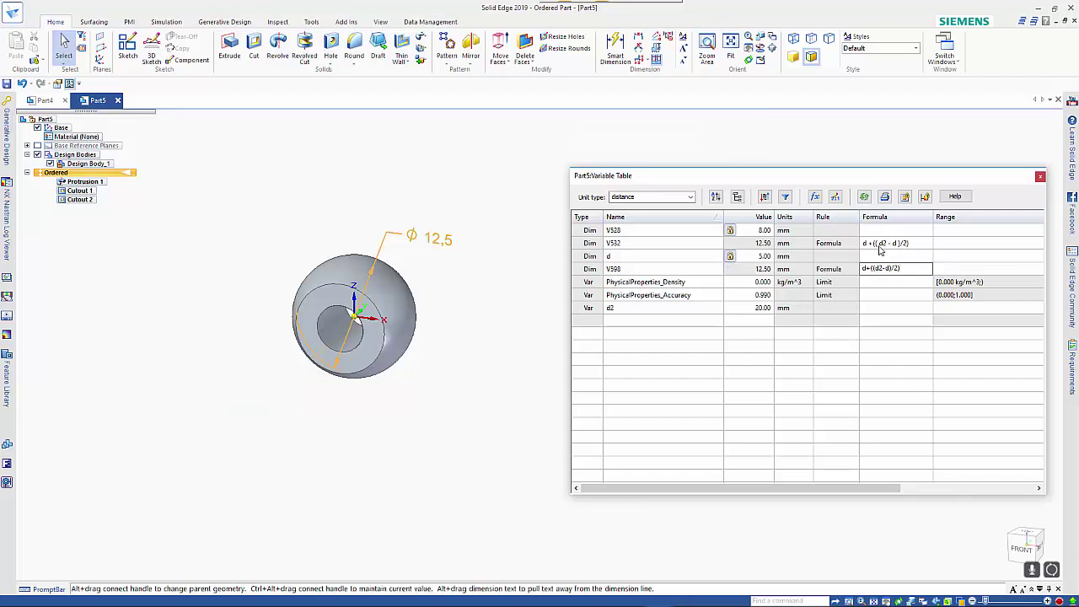
Replace V532's formula with d2 (20.00 mm) and close the Variable Table.
{"action": "left_click", "coordinate": [879, 247]}
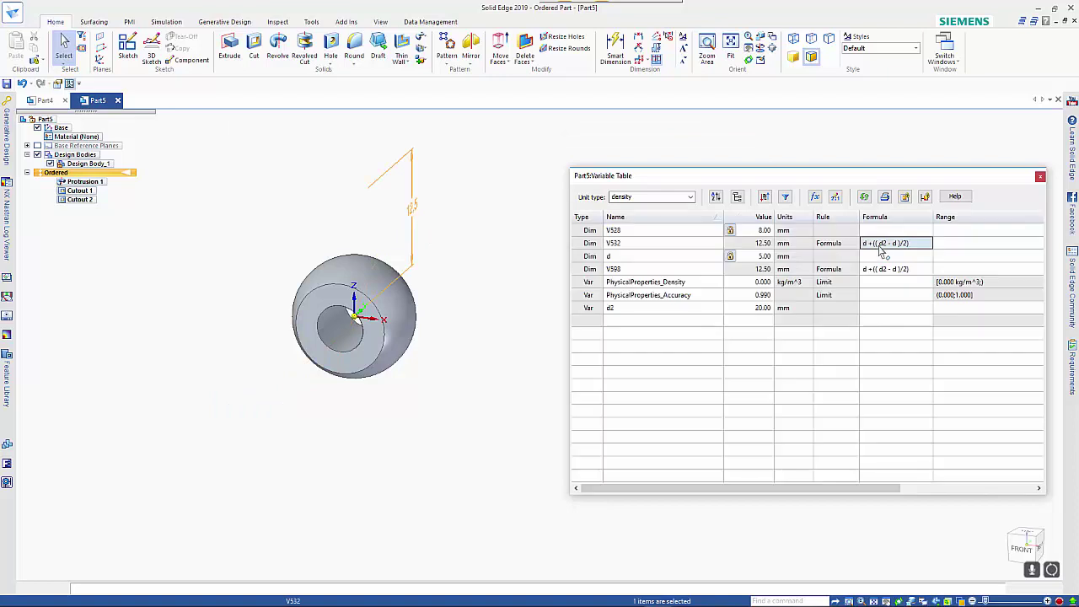
{"action": "left_click", "coordinate": [880, 247]}
{"action": "type", "text": "d2"}
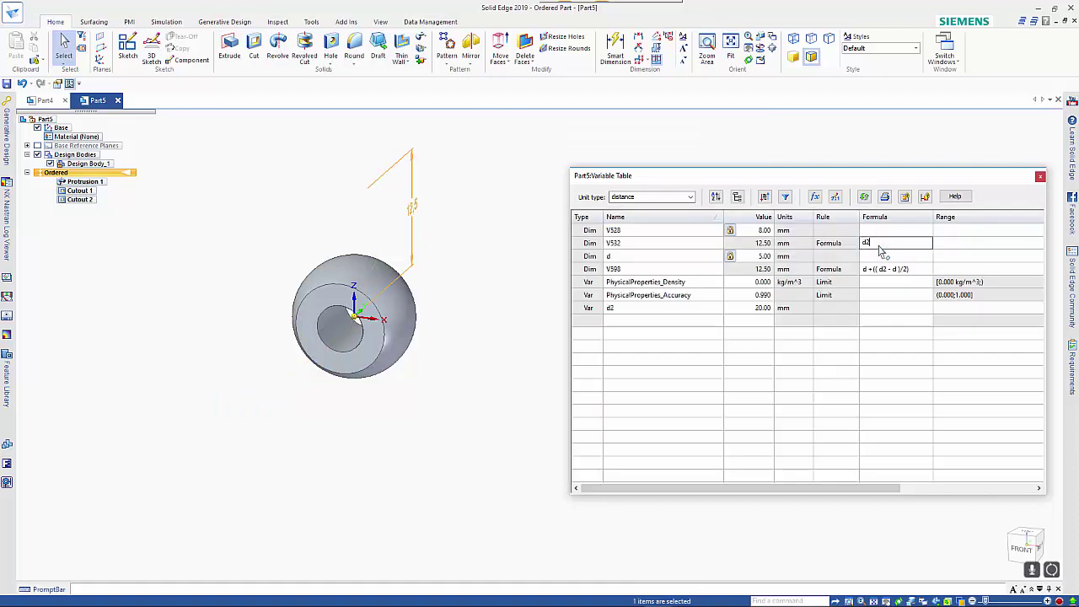
{"action": "key", "text": "Return"}
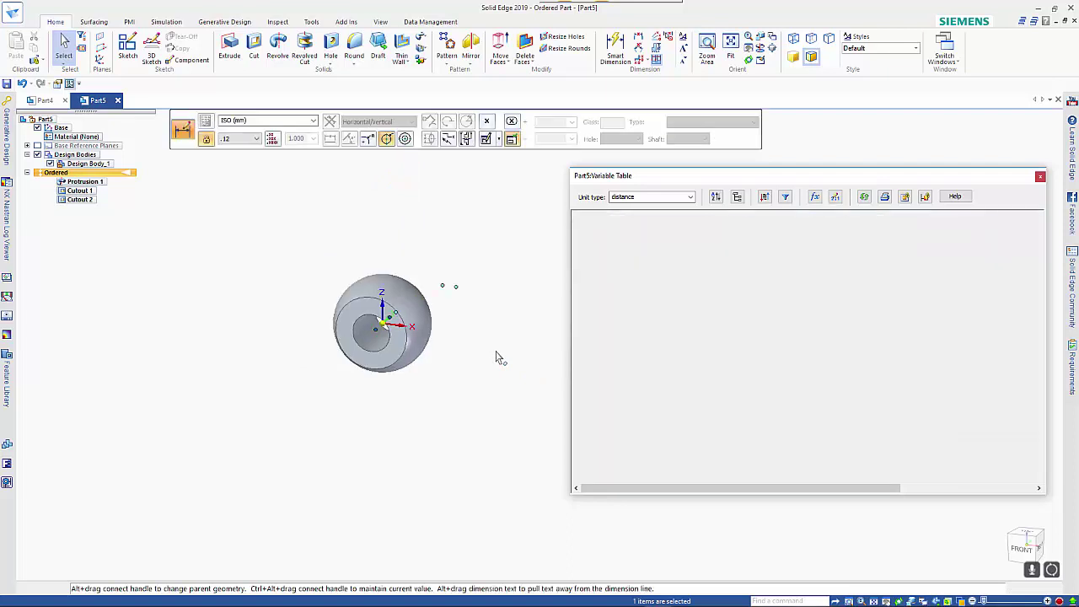
{"action": "left_click", "coordinate": [1040, 177]}
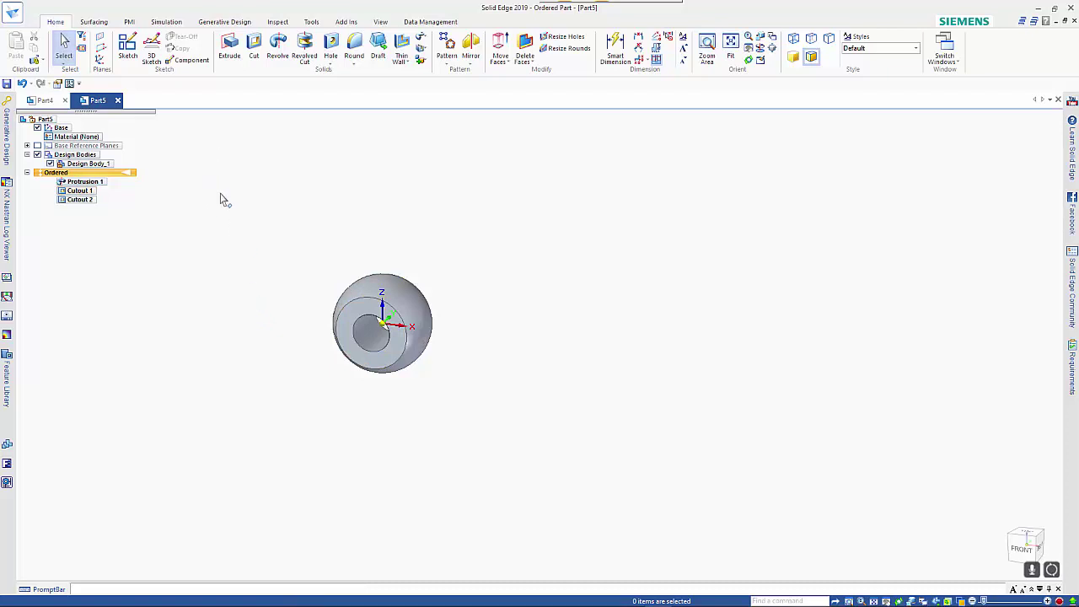
Save the sphere part over the existing Eye.par and close that document.
{"action": "key", "text": "ctrl+s"}
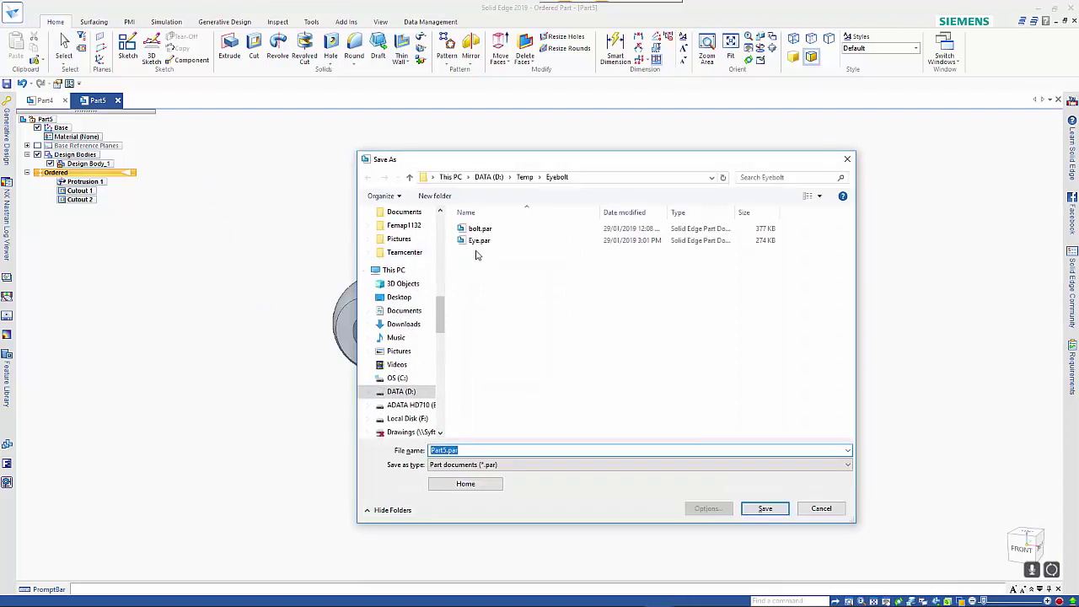
{"action": "left_click", "coordinate": [479, 241]}
{"action": "left_click", "coordinate": [764, 509]}
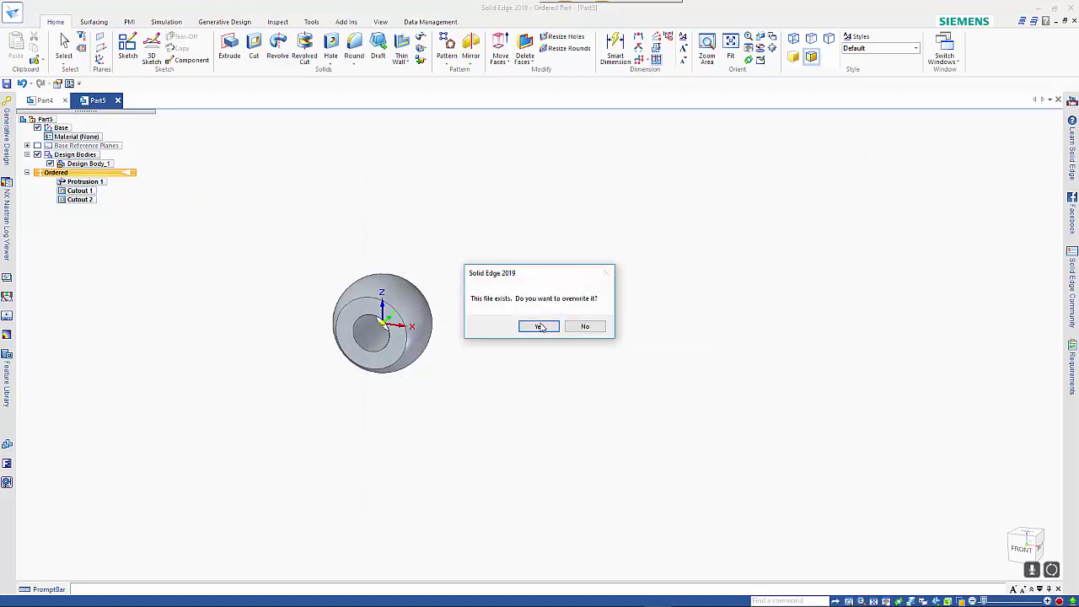
{"action": "left_click", "coordinate": [539, 326]}
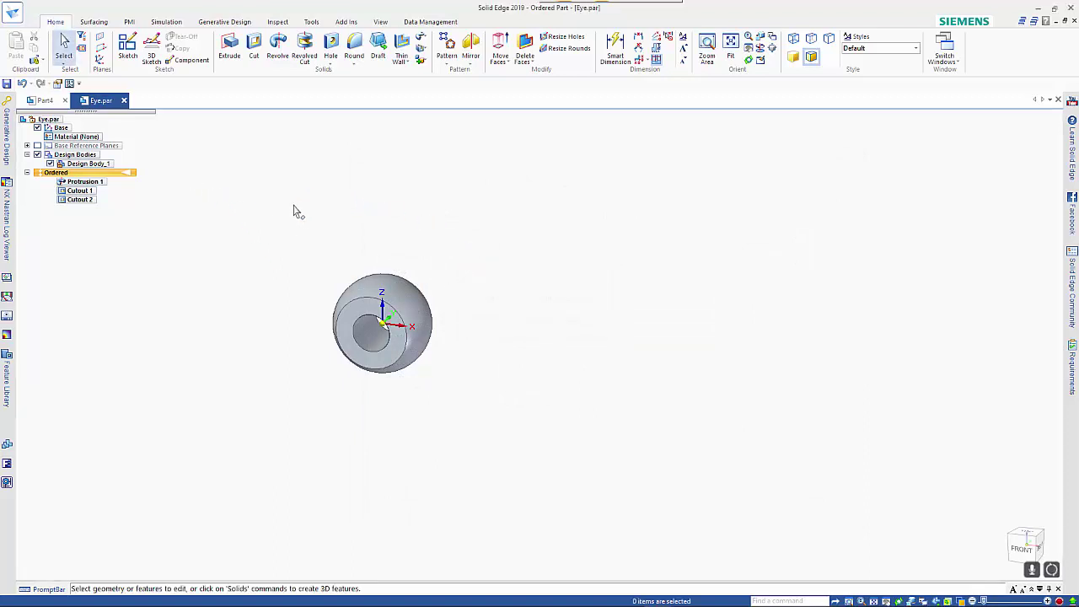
{"action": "left_click", "coordinate": [125, 101]}
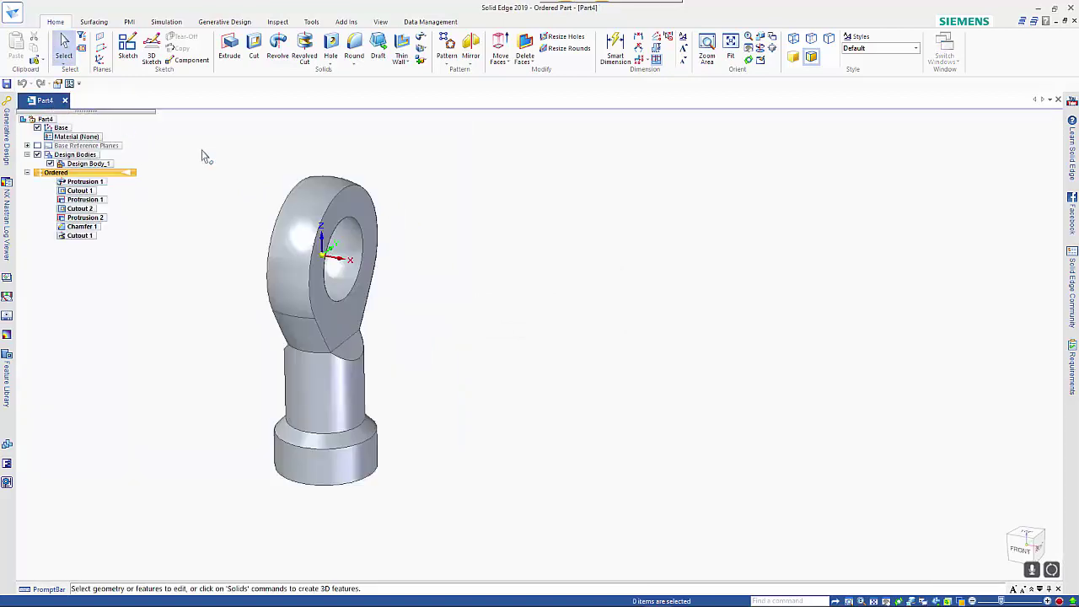
Save the eyebolt part over the existing bolt.par in the Eyebolt folder.
{"action": "key", "text": "ctrl+s"}
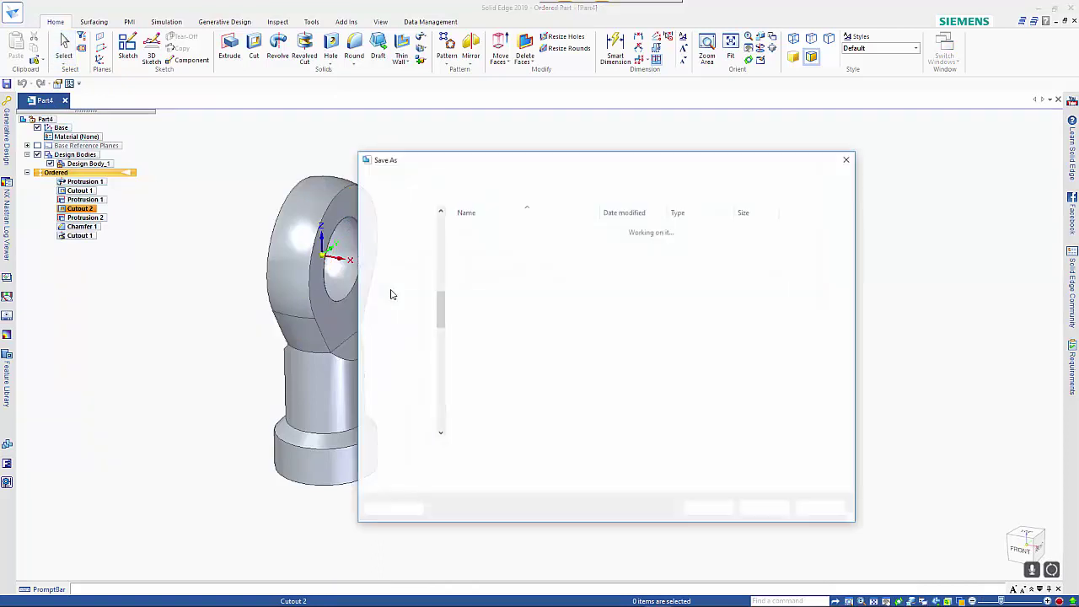
{"action": "left_click", "coordinate": [479, 230]}
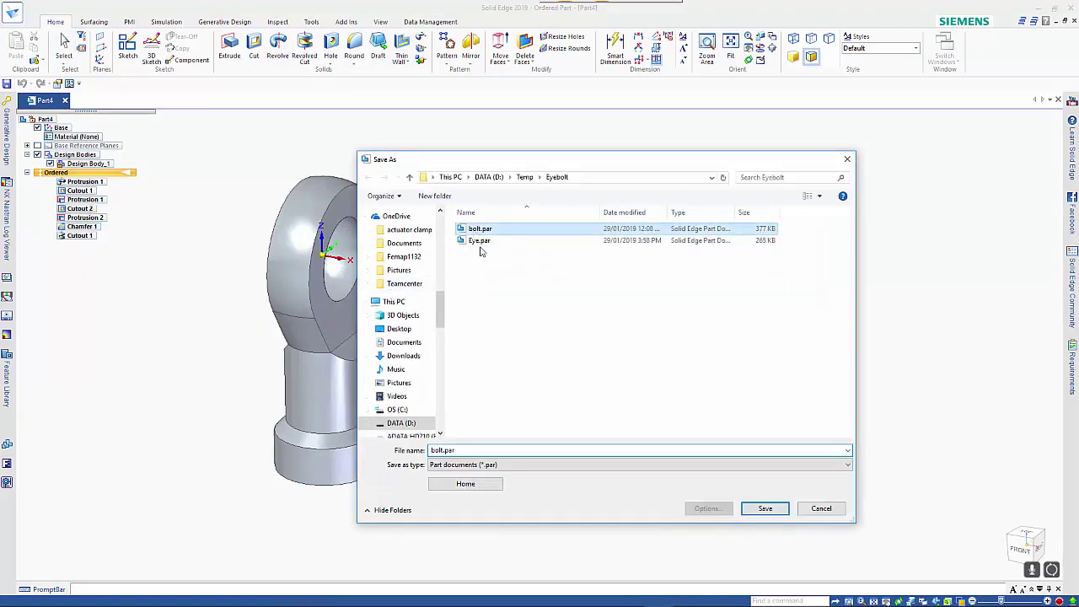
{"action": "left_click", "coordinate": [756, 509]}
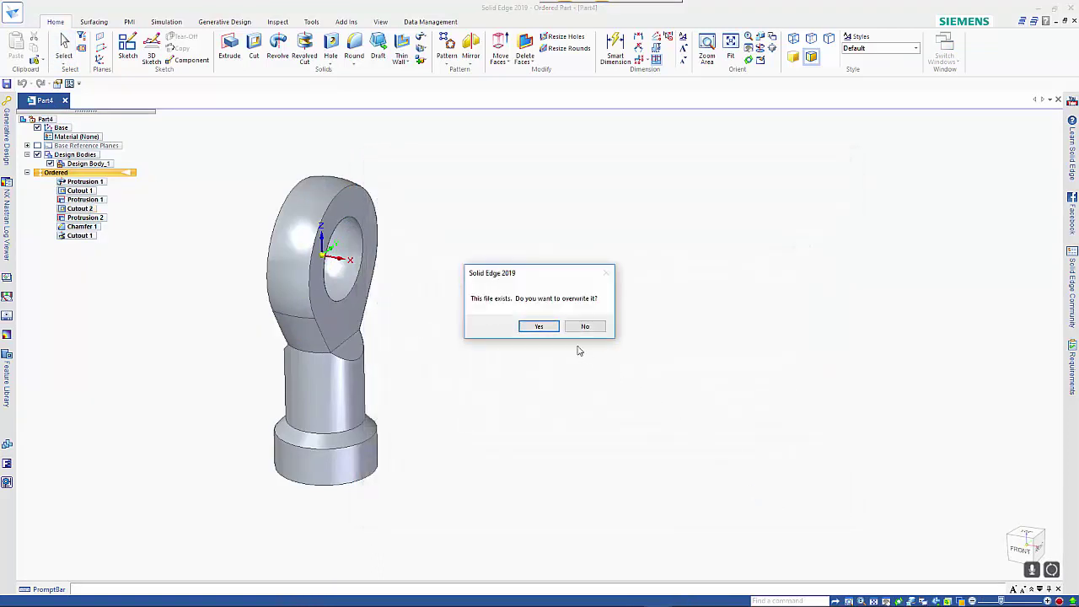
{"action": "left_click", "coordinate": [543, 327]}
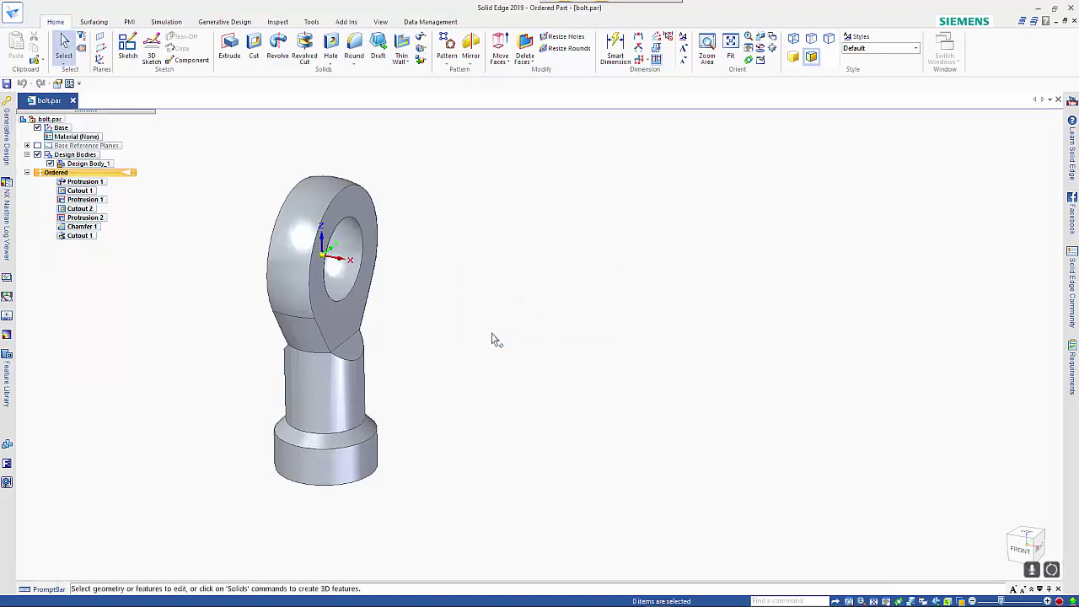
Start a new assembly document from the Application menu's New command.
{"action": "left_click", "coordinate": [13, 19]}
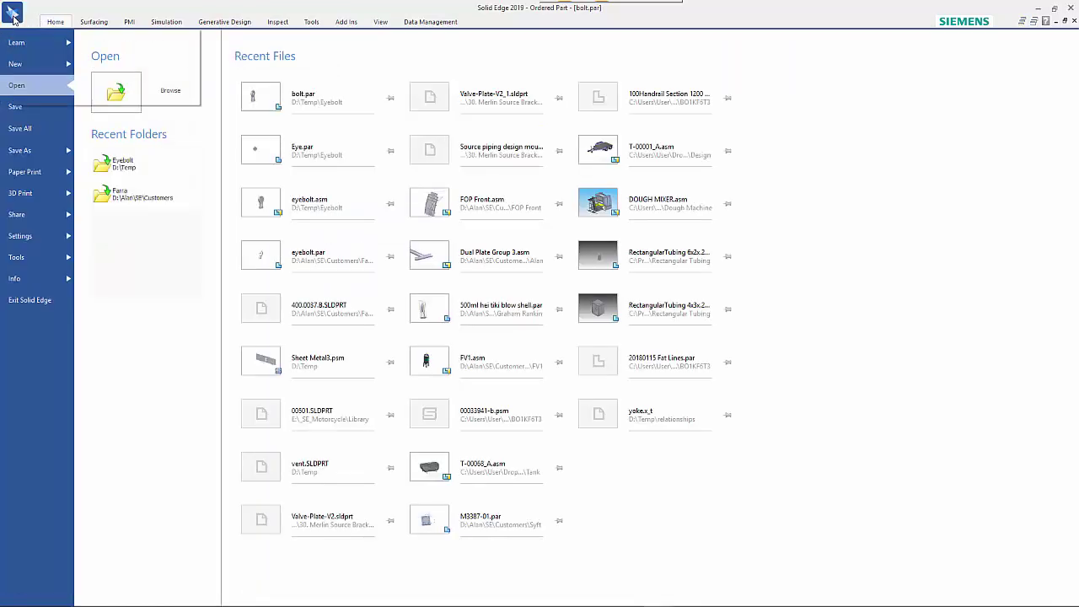
{"action": "left_click", "coordinate": [26, 68]}
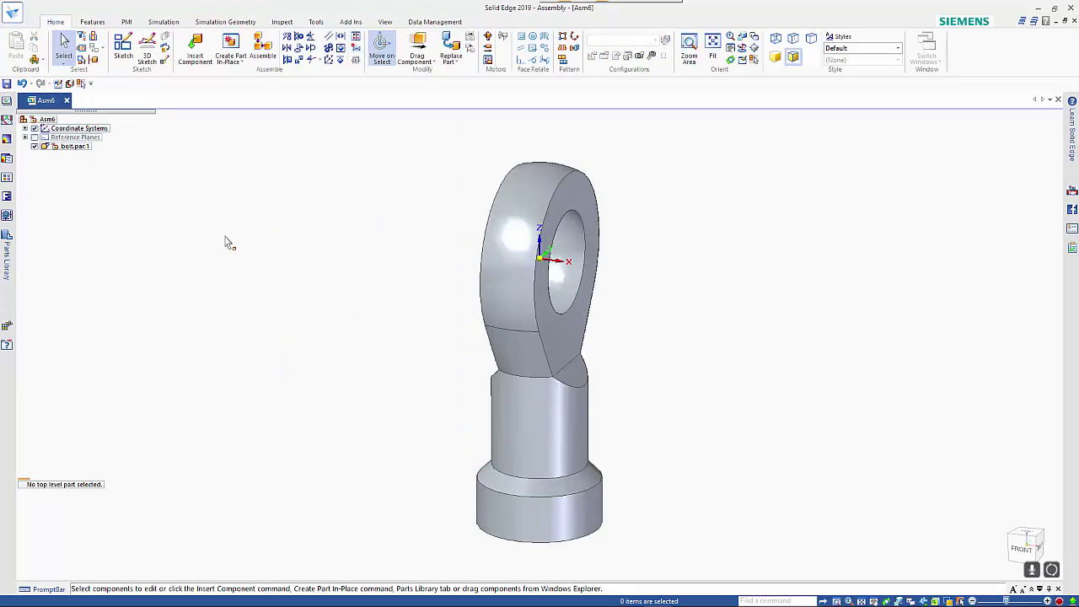
Preview and rotate Eye.par in the Parts Library, then drag it into the assembly.
{"action": "left_click", "coordinate": [8, 253]}
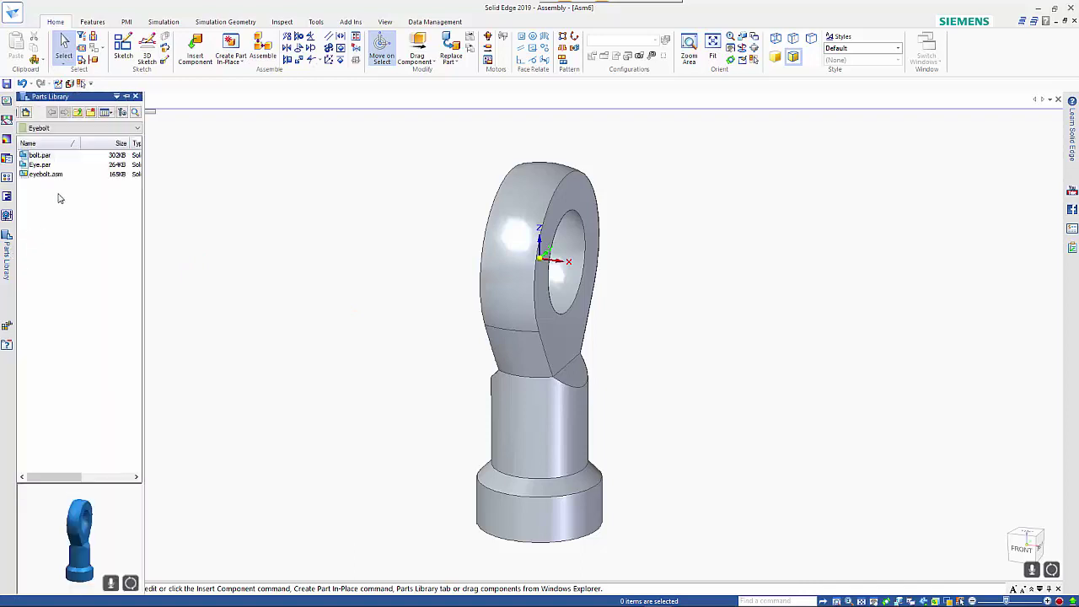
{"action": "left_click", "coordinate": [39, 165]}
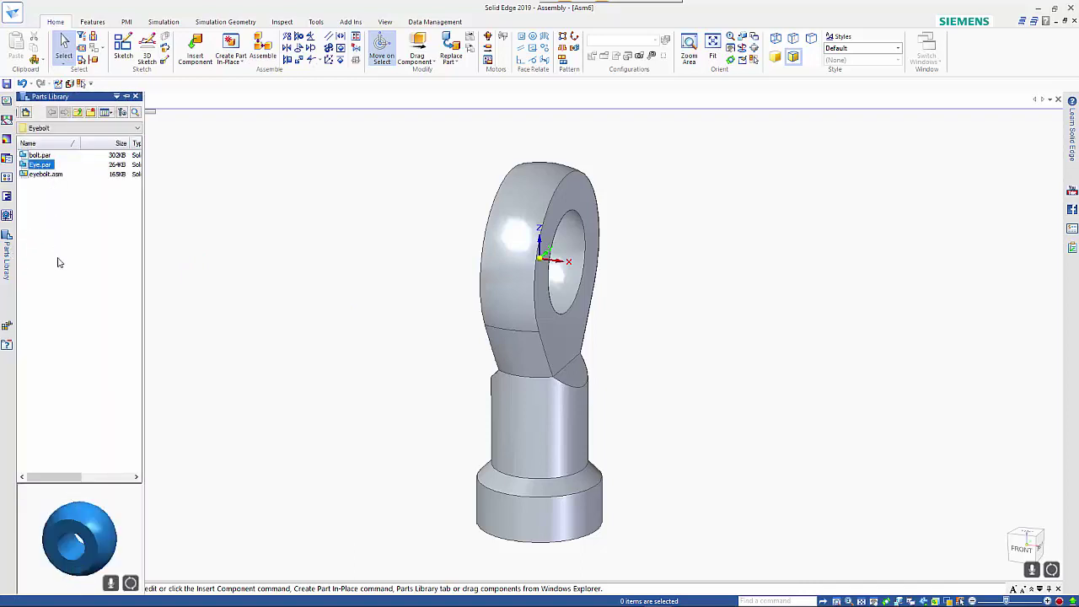
{"action": "left_click", "coordinate": [90, 517]}
{"action": "left_click_drag", "start_coordinate": [67, 544], "coordinate": [105, 525]}
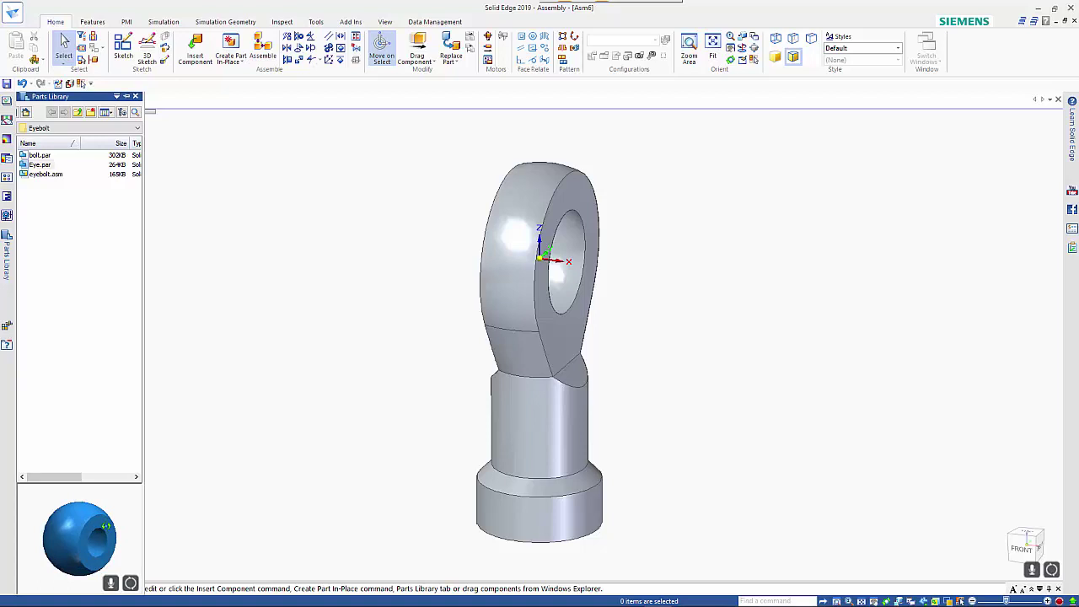
{"action": "left_click_drag", "start_coordinate": [96, 538], "coordinate": [101, 529]}
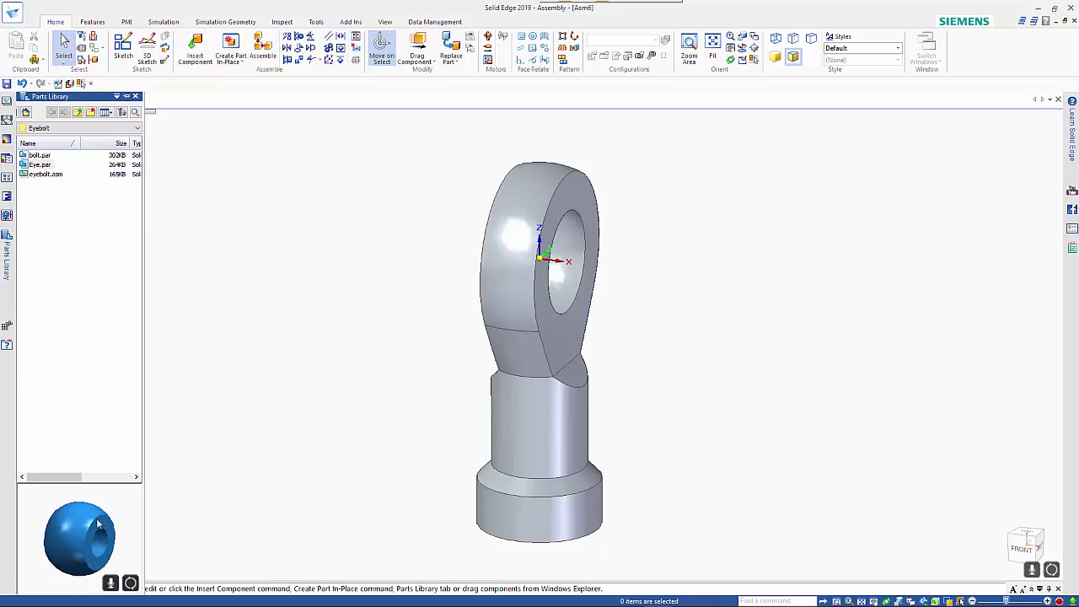
{"action": "left_click", "coordinate": [76, 313]}
{"action": "left_click_drag", "start_coordinate": [23, 165], "coordinate": [718, 291]}
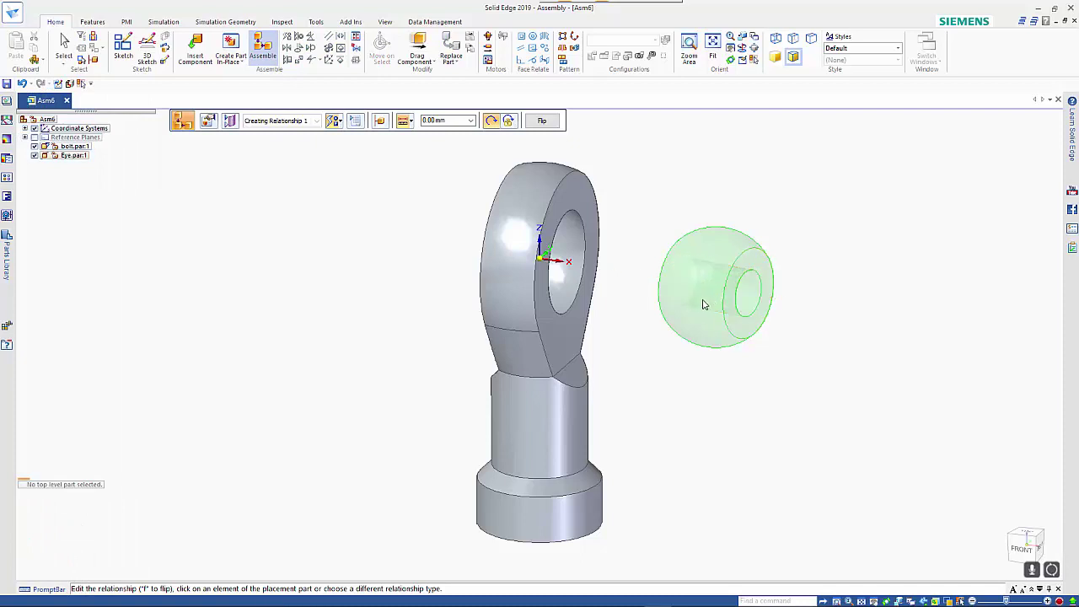
Connect the Eye's centre point to the bolt's centre point, then orbit to check the fit.
{"action": "left_click", "coordinate": [337, 122]}
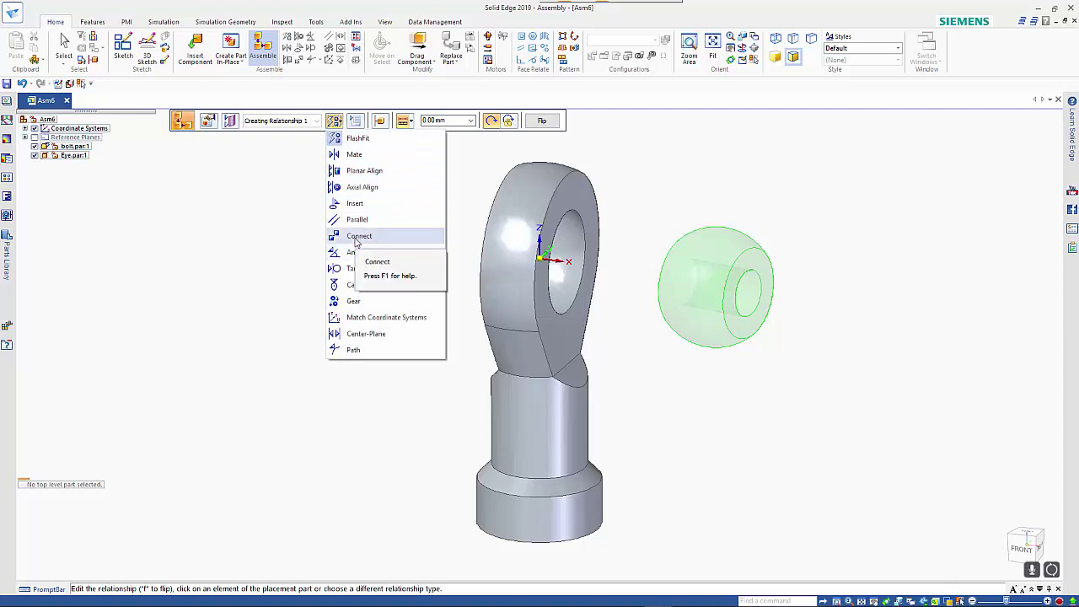
{"action": "left_click", "coordinate": [357, 242]}
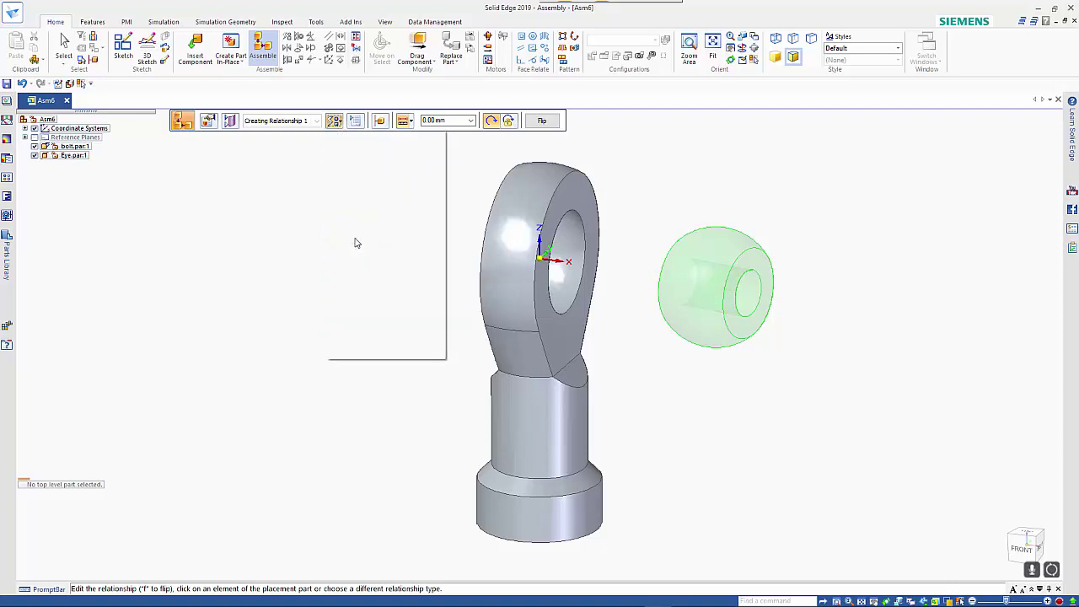
{"action": "left_click", "coordinate": [705, 310]}
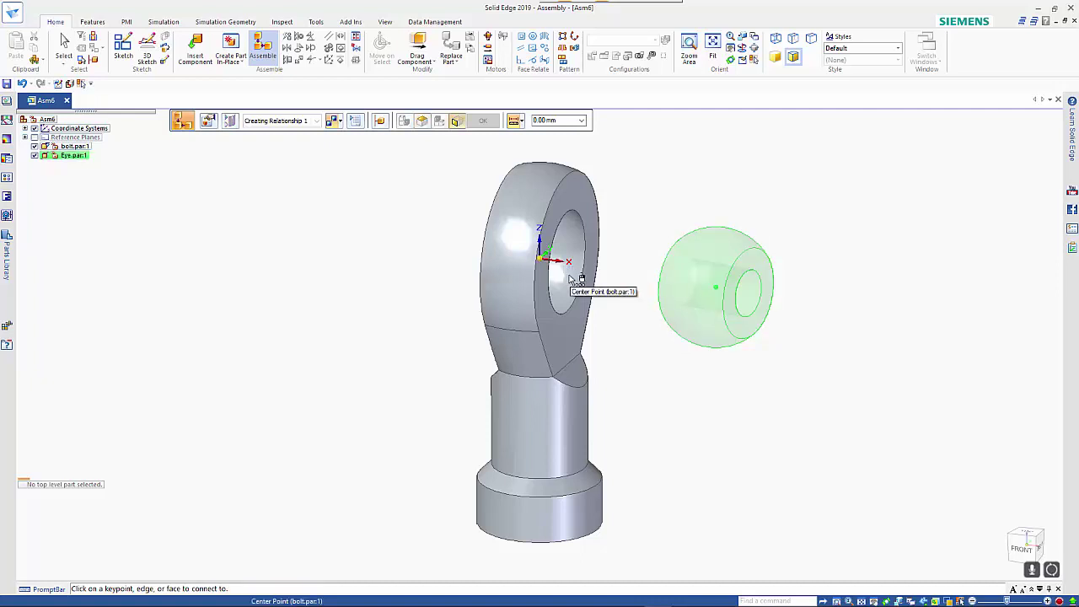
{"action": "left_click", "coordinate": [569, 278]}
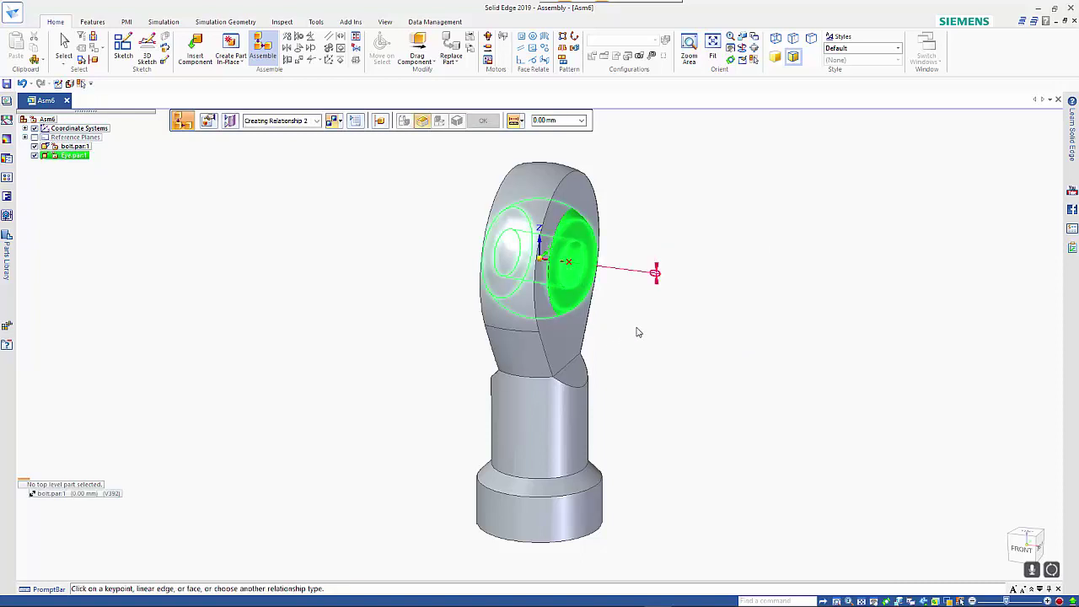
{"action": "key", "text": "Escape"}
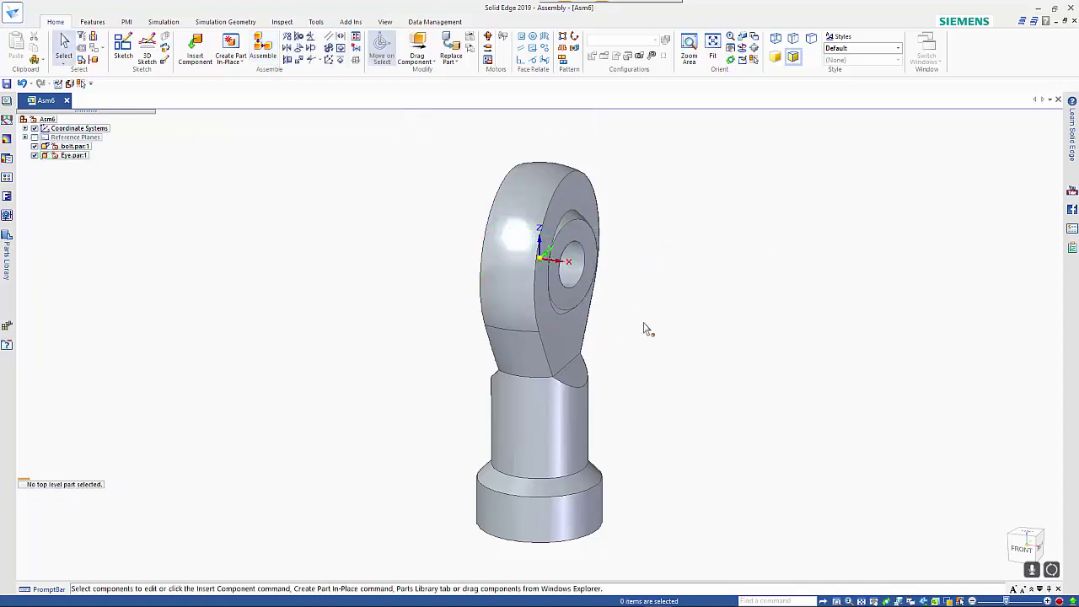
{"action": "mouse_move", "coordinate": [657, 340]}
{"action": "middle_mouse_down"}
{"action": "mouse_move", "coordinate": [636, 340]}
{"action": "mouse_move", "coordinate": [643, 355]}
{"action": "mouse_move", "coordinate": [645, 329]}
{"action": "middle_mouse_up"}
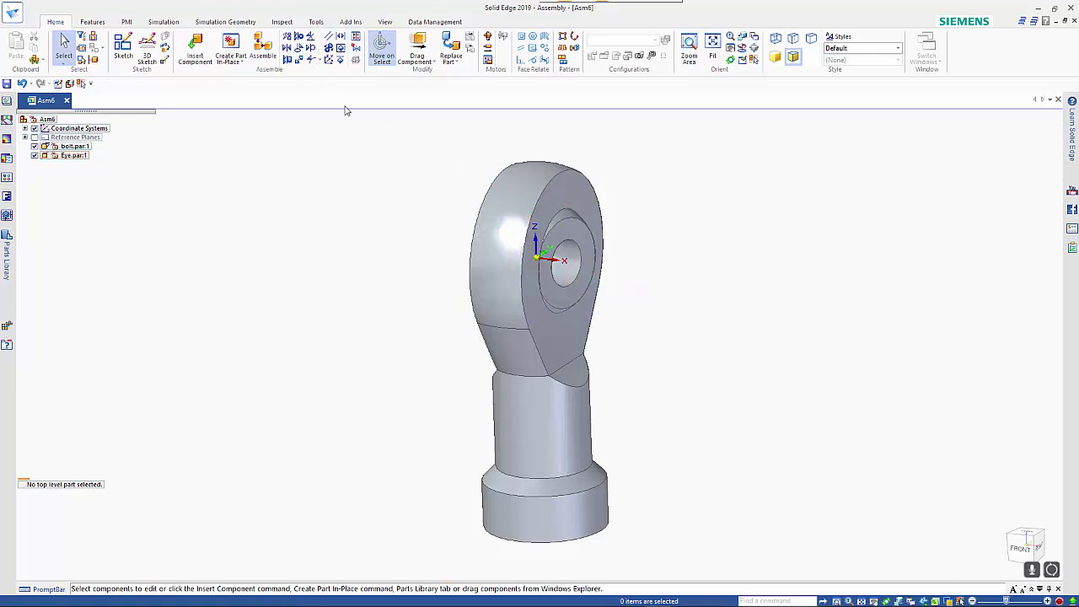
Add a Planar Align between the Eye's flat face and the bolt's eye face with Float offset.
{"action": "left_click", "coordinate": [580, 237]}
{"action": "left_click", "coordinate": [527, 348]}
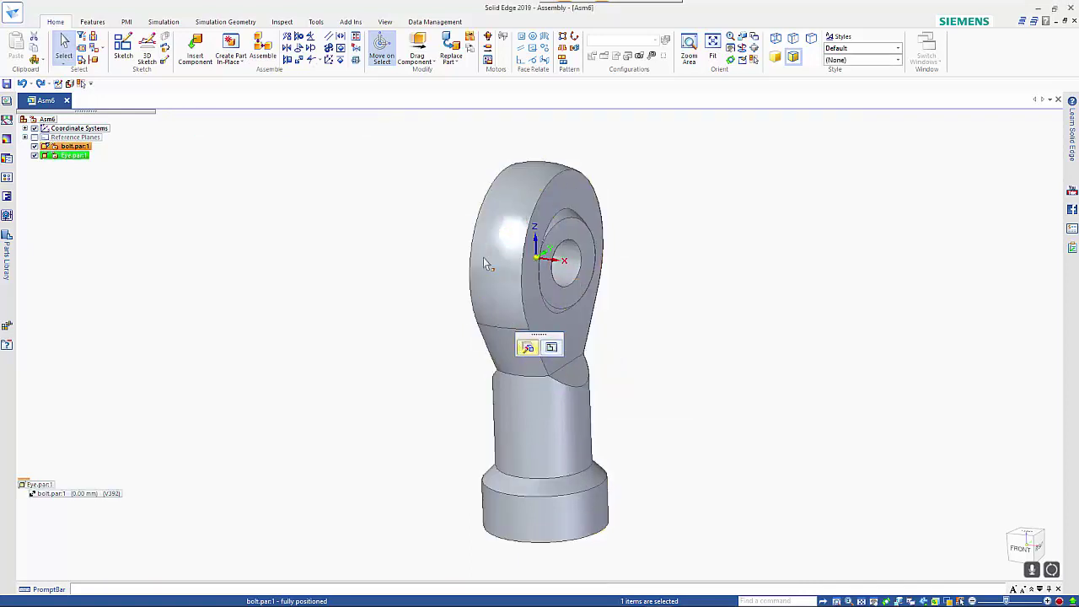
{"action": "left_click", "coordinate": [337, 120]}
{"action": "left_click", "coordinate": [380, 194]}
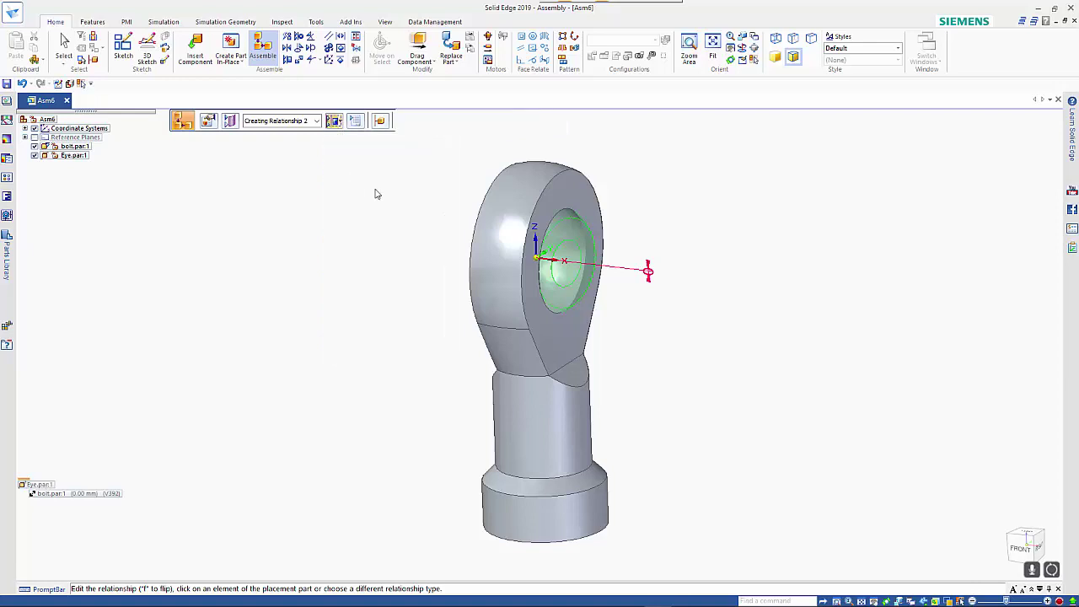
{"action": "left_click", "coordinate": [579, 240]}
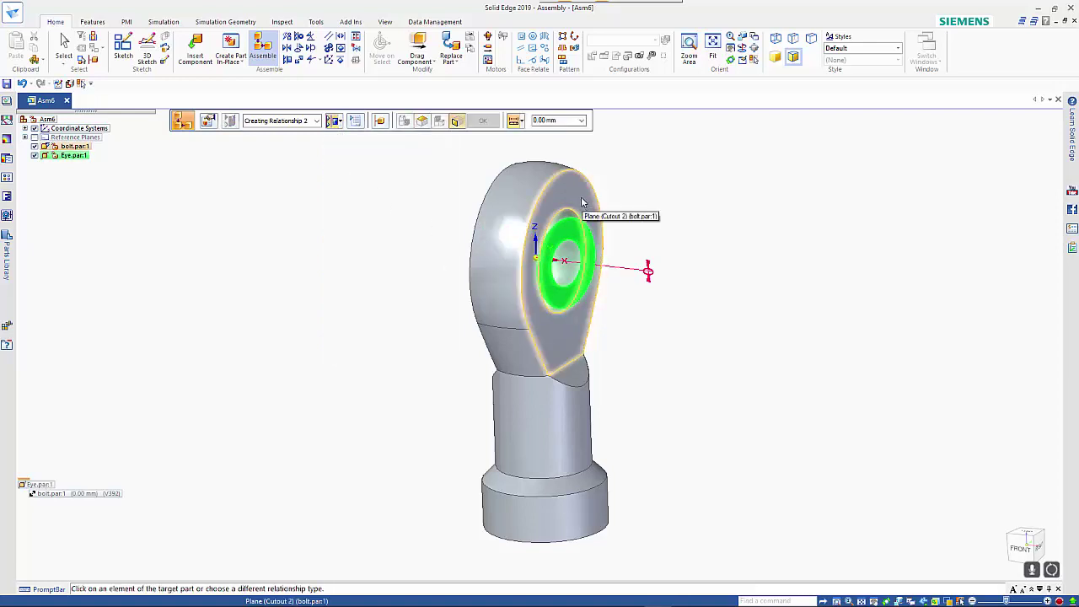
{"action": "left_click", "coordinate": [515, 120]}
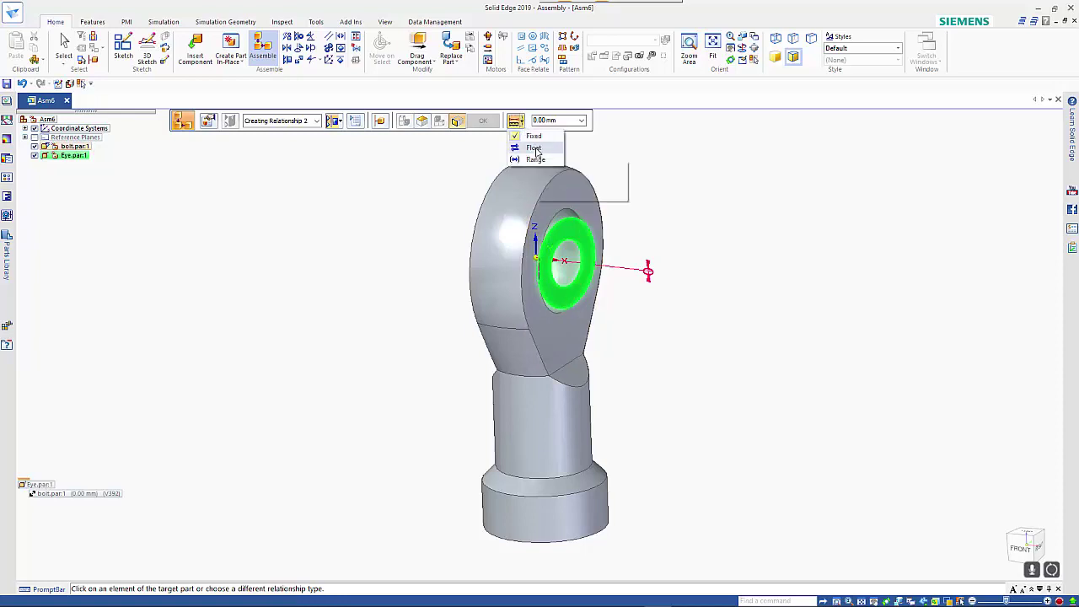
{"action": "left_click", "coordinate": [534, 148]}
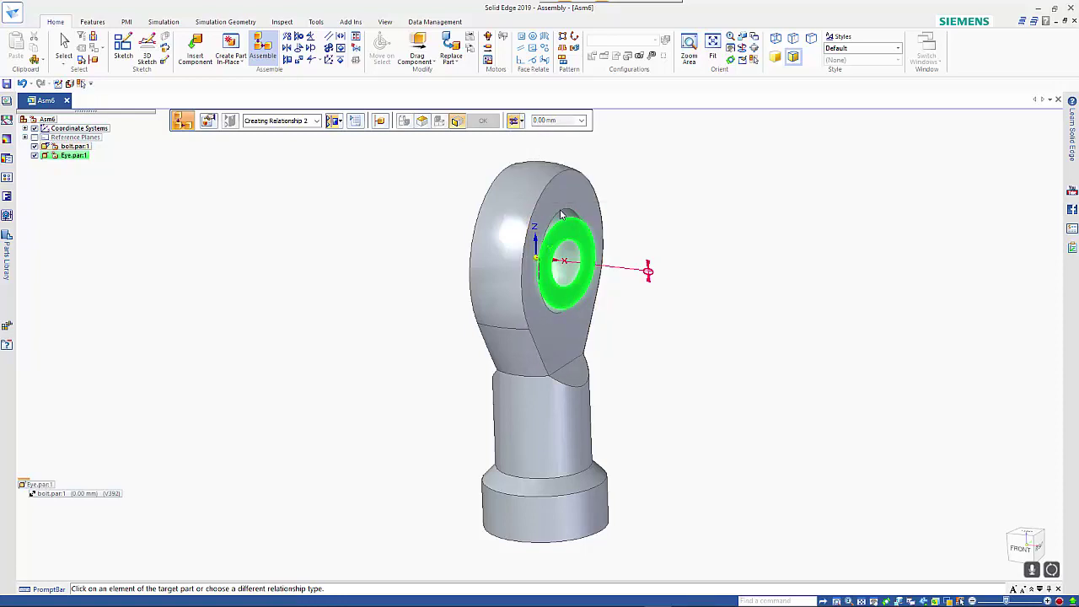
{"action": "left_click", "coordinate": [619, 221]}
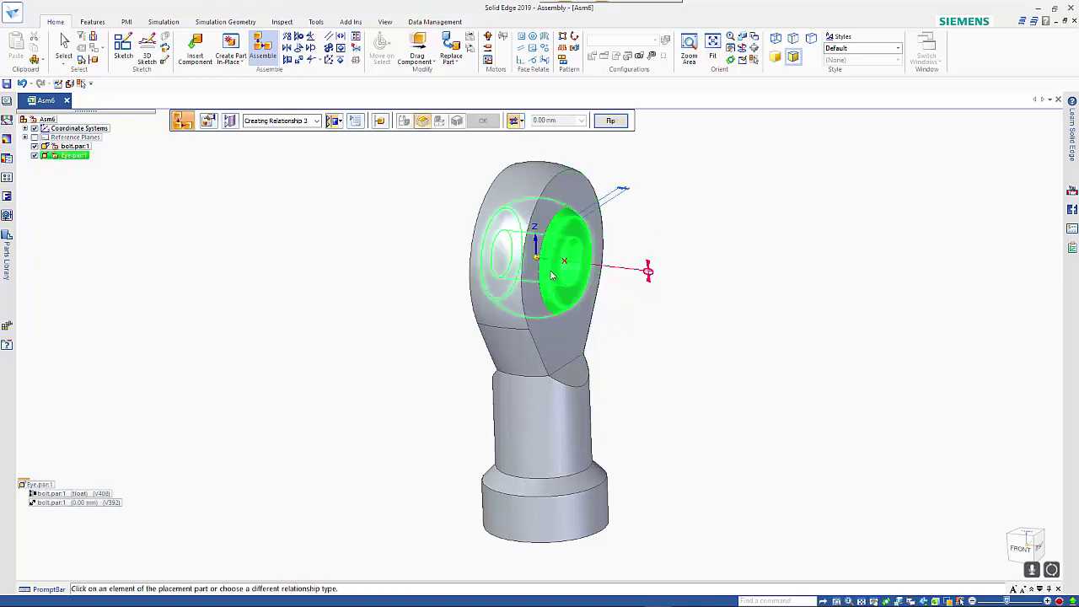
{"action": "right_click", "coordinate": [684, 223]}
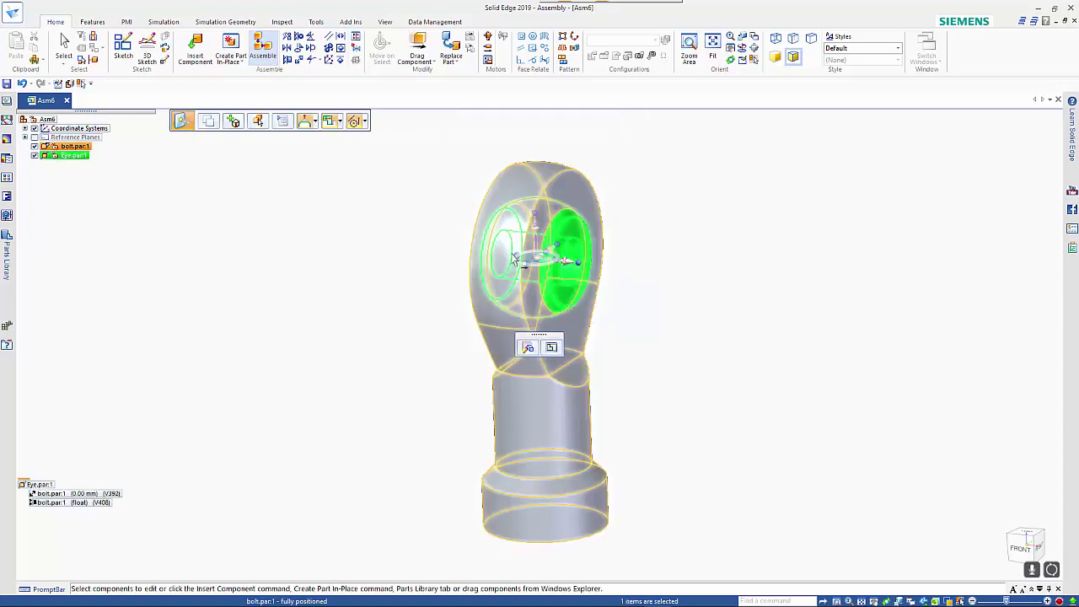
{"action": "key", "text": "Escape"}
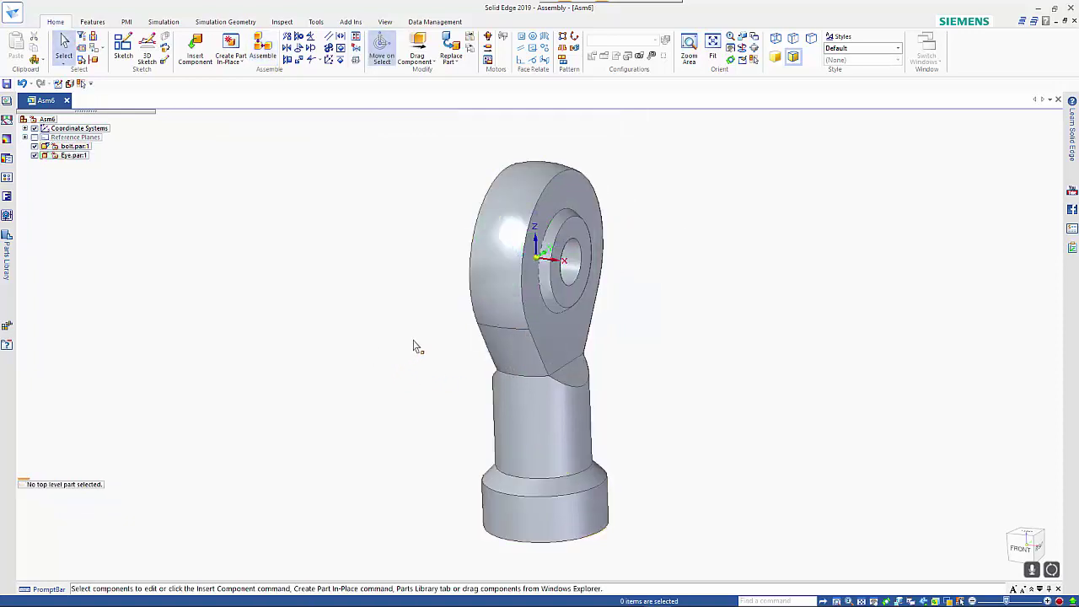
Suppress the Eye's floating bolt.par:1 planar-align relationship.
{"action": "left_click", "coordinate": [555, 285]}
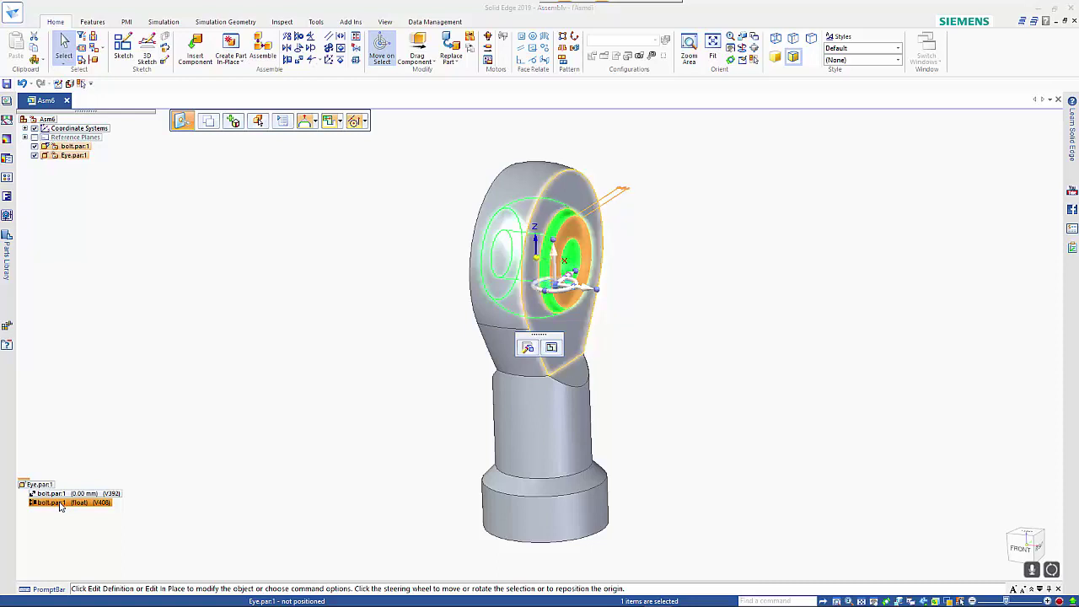
{"action": "left_click", "coordinate": [60, 506]}
{"action": "right_click", "coordinate": [61, 506]}
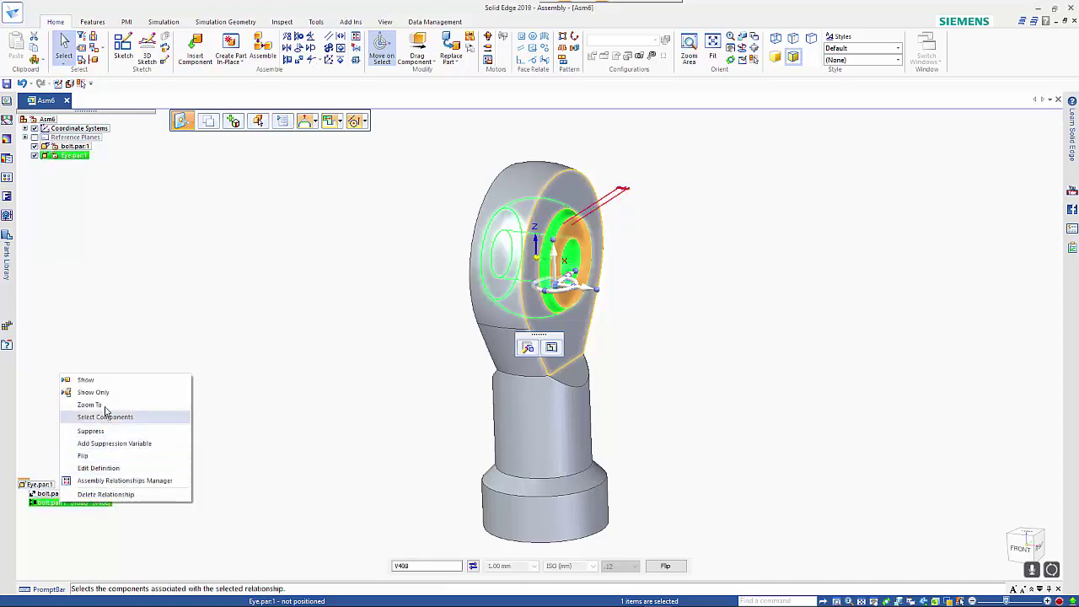
{"action": "left_click", "coordinate": [94, 430]}
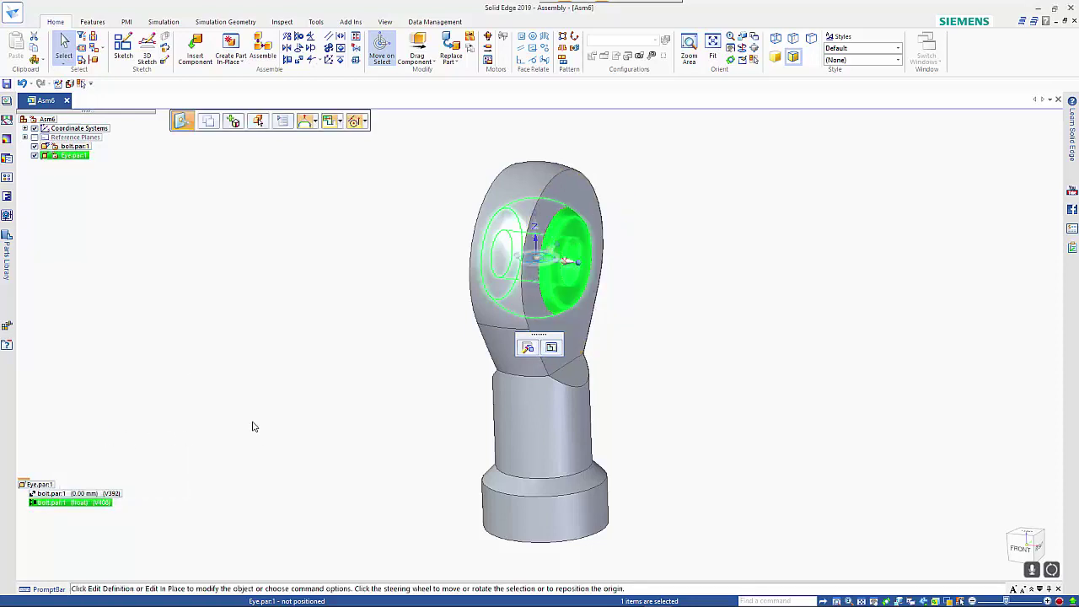
{"action": "left_click", "coordinate": [342, 424]}
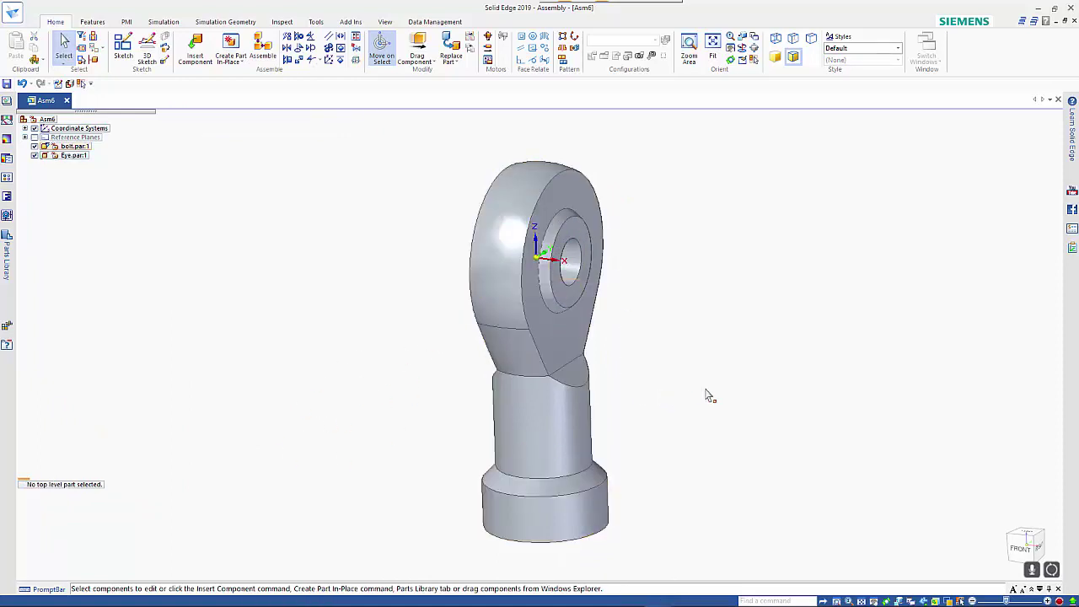
{"action": "key", "text": "Escape"}
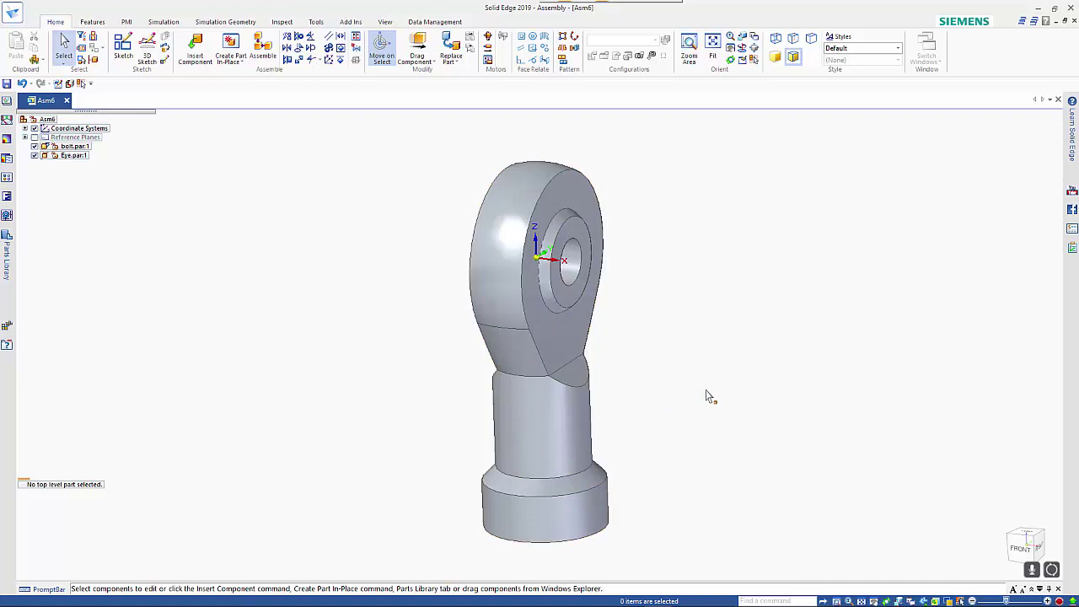